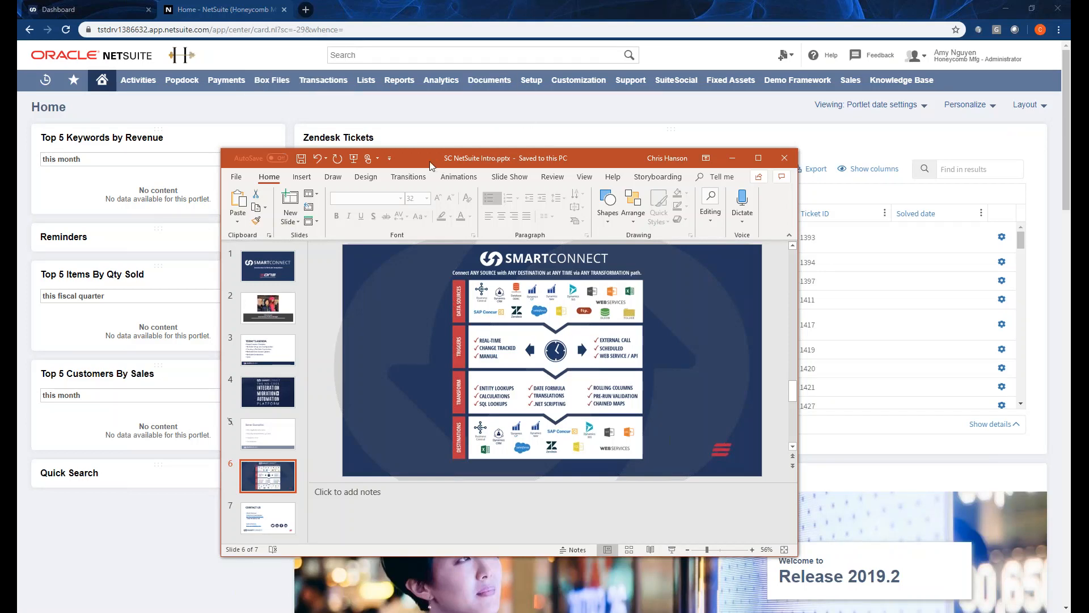
Move the PowerPoint window aside and bring up the SmartConnect dashboard tab.
left_click_drag(351, 165, 341, 164)
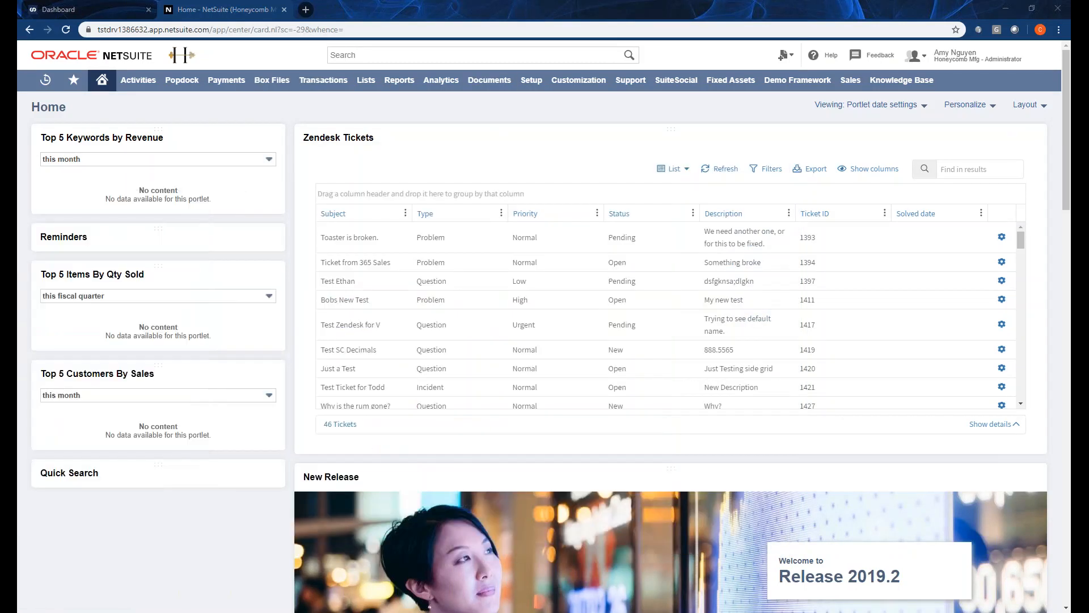
left_click(109, 11)
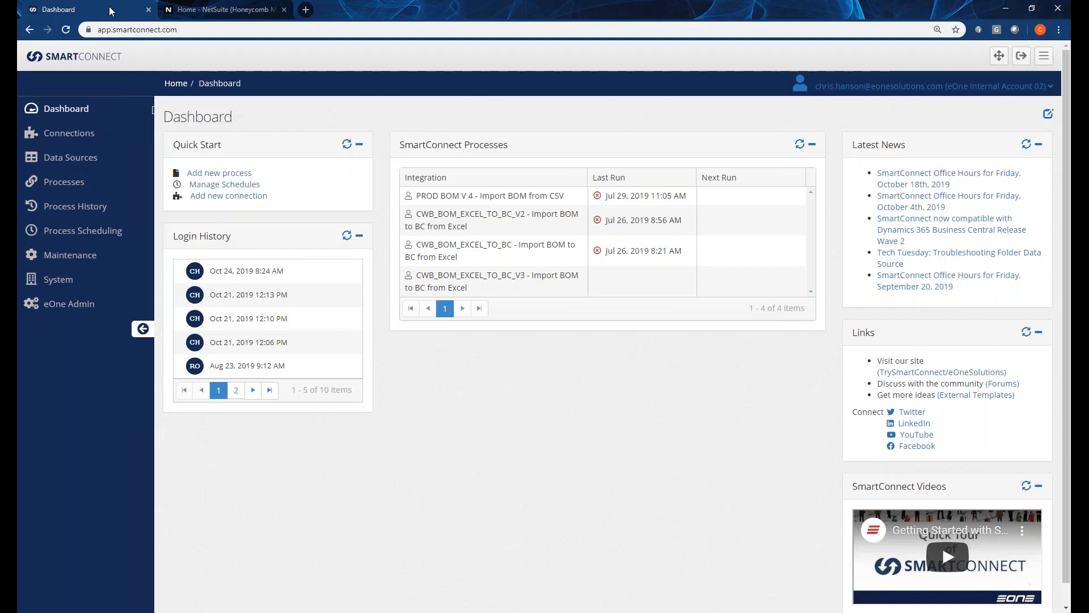
Switch back to the NetSuite Home browser tab.
left_click(210, 10)
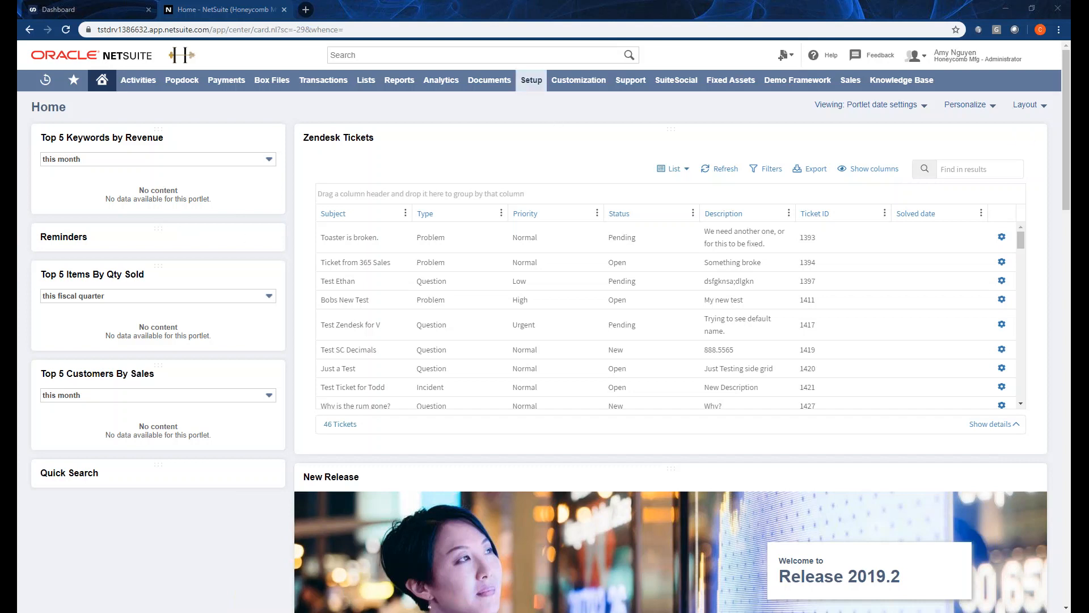
Open NetSuite's Setup > Company > Enable Features page.
mouse_move(537, 90)
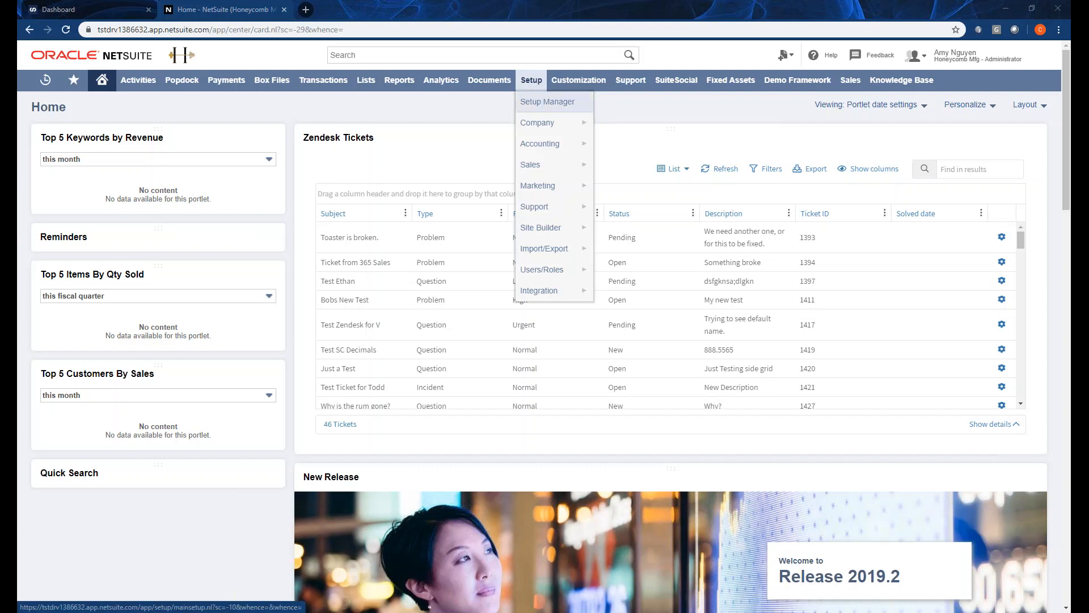
mouse_move(553, 121)
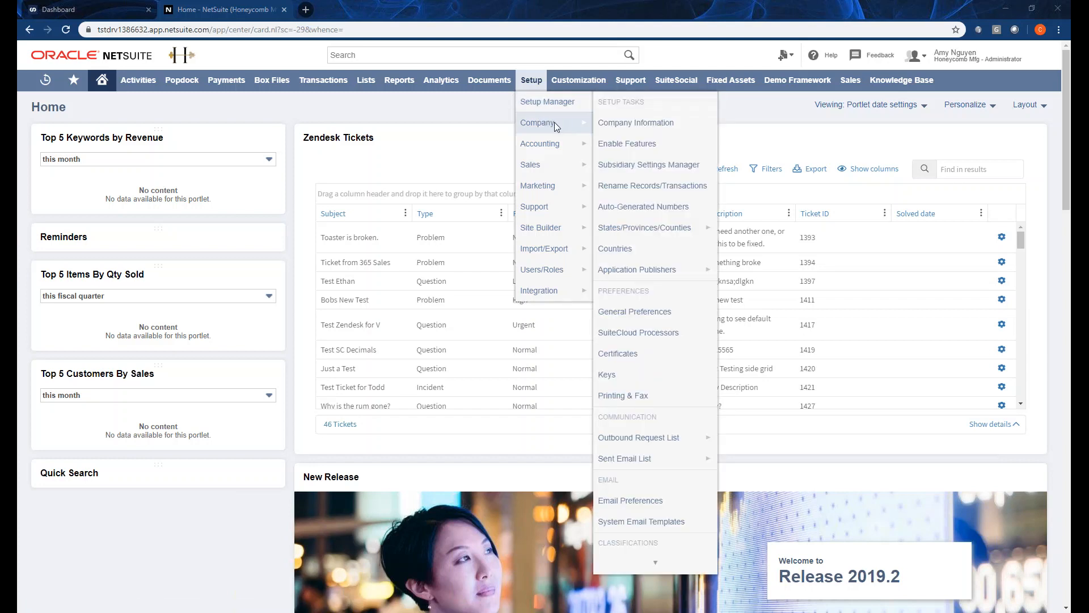
left_click(635, 146)
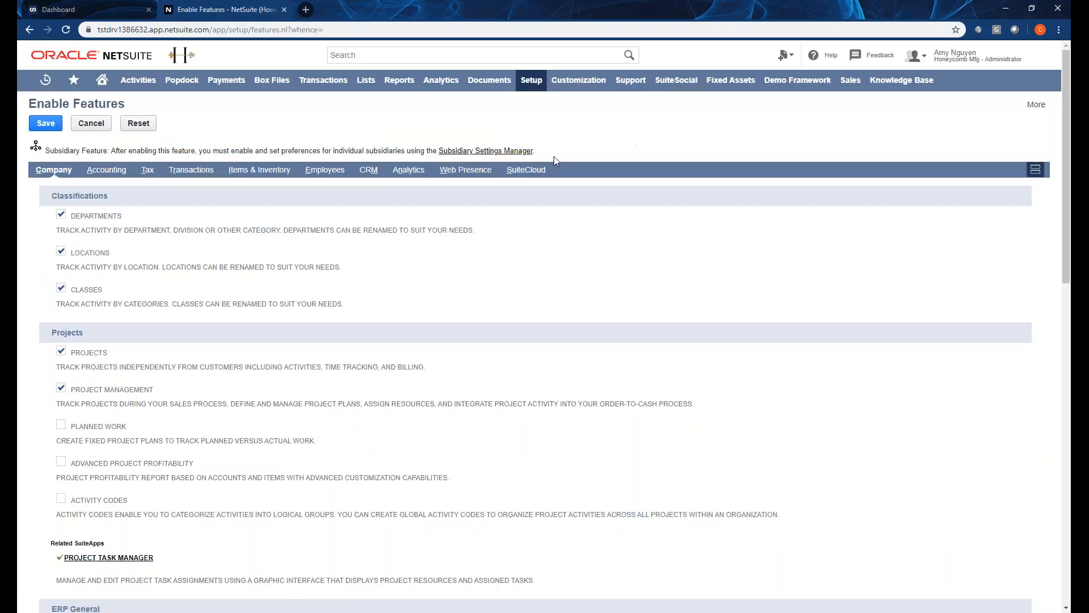
Check the SuiteCloud subtab's Manage Authentication section for SuiteSignOn and Token-Based Authentication.
left_click(517, 170)
scroll(196, 214, "down", 4)
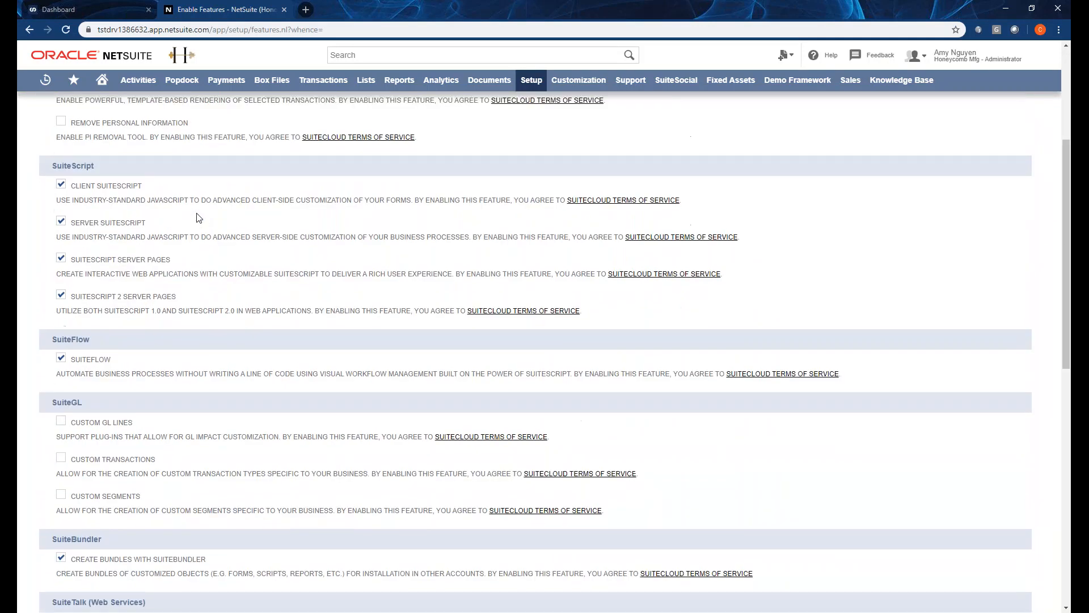
scroll(197, 218, "down", 8)
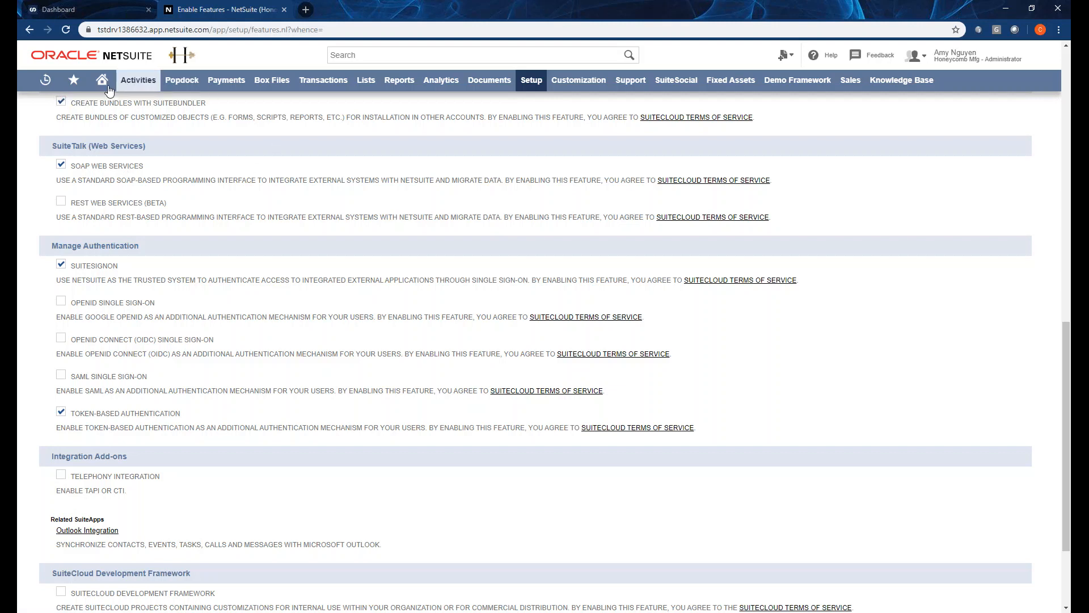
mouse_move(109, 91)
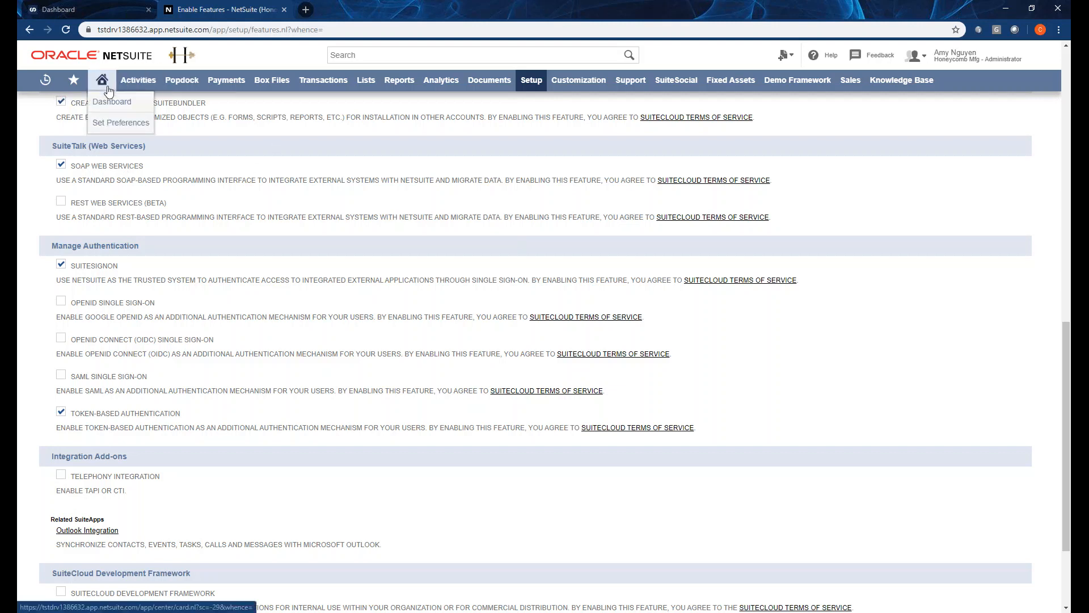
In SmartConnect, go to Connections and start a new connection.
left_click(94, 9)
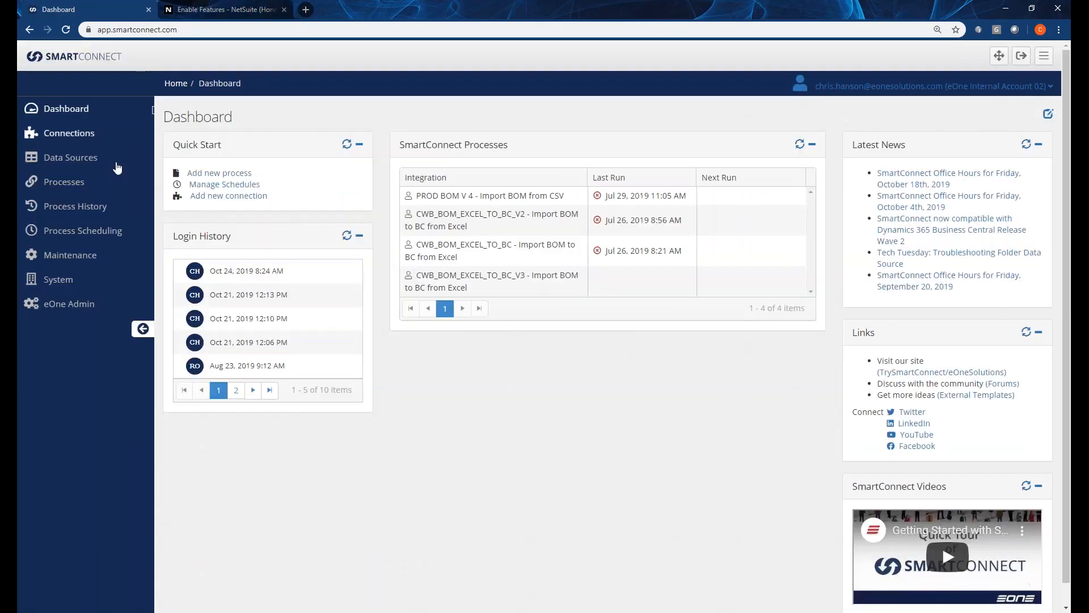
left_click(101, 138)
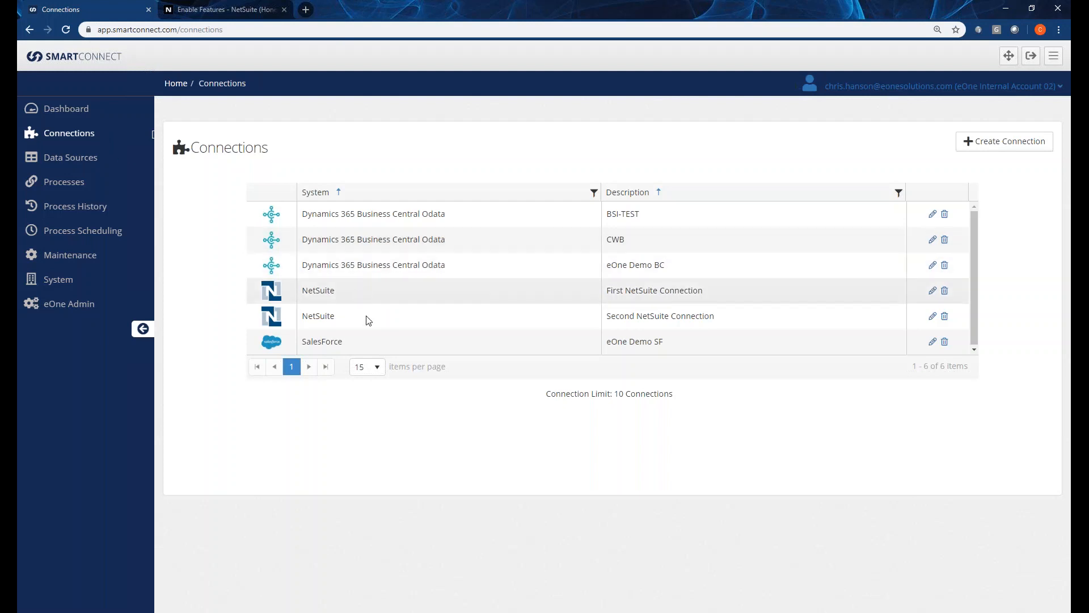
left_click(987, 143)
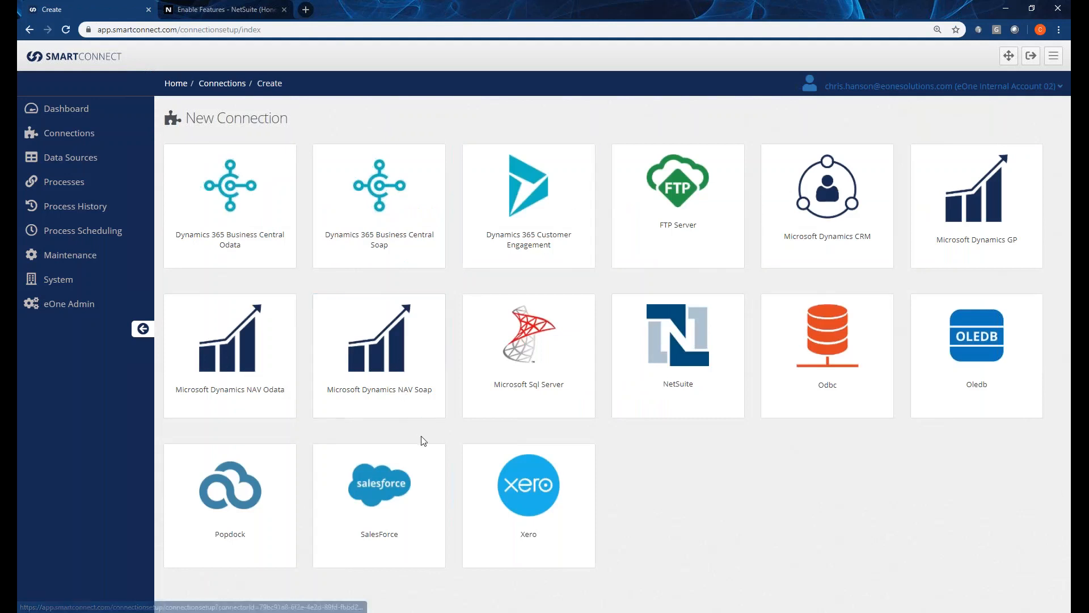
Choose the NetSuite connector, describe it as 'Webinar Demo', and set authentication to SuiteSignOn.
left_click(684, 346)
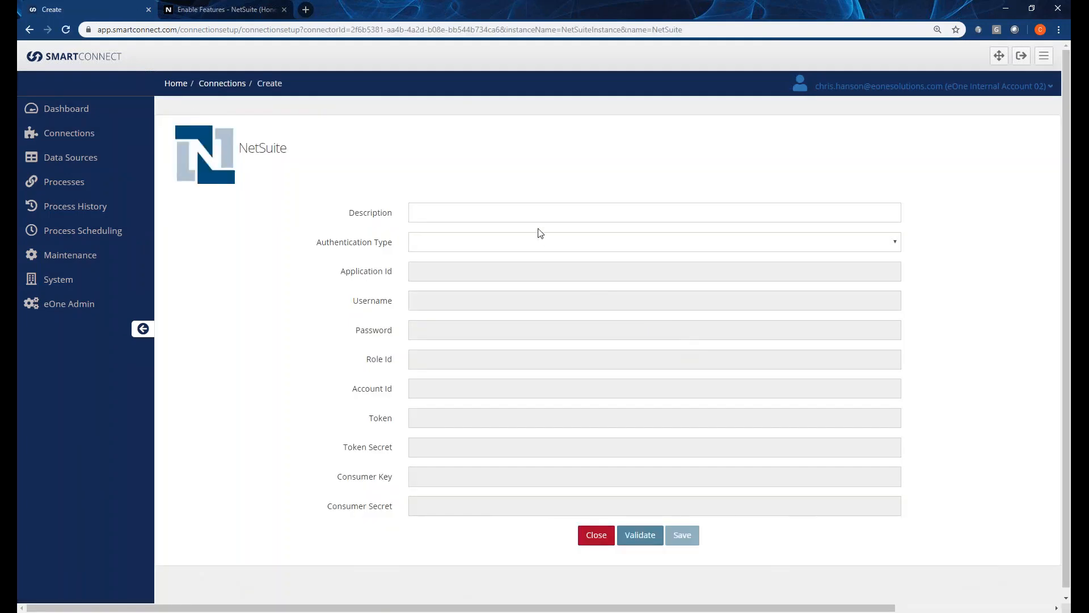
left_click(496, 214)
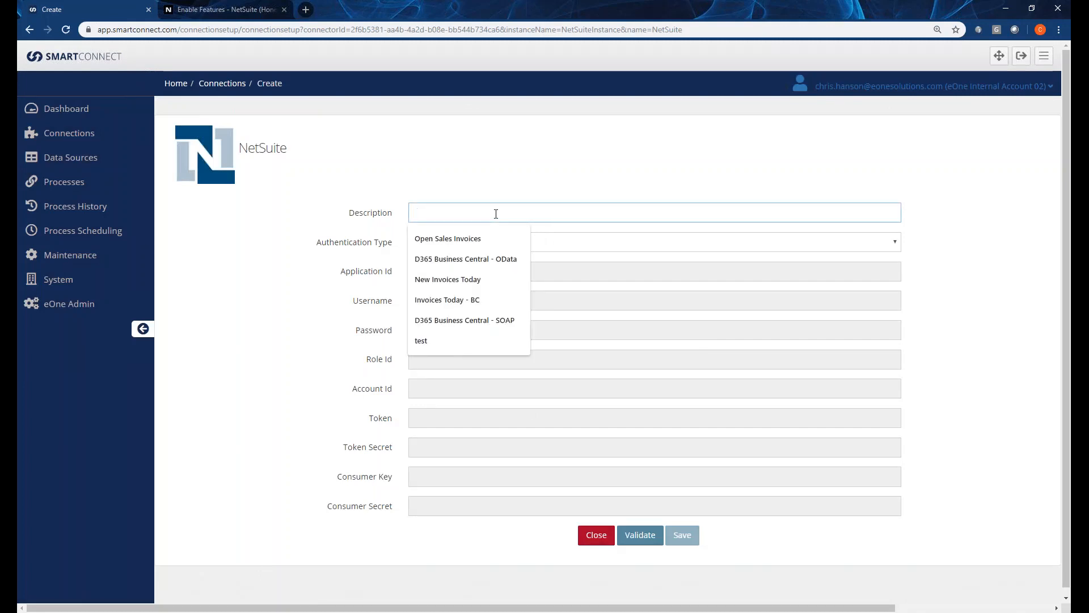
type("Webinar")
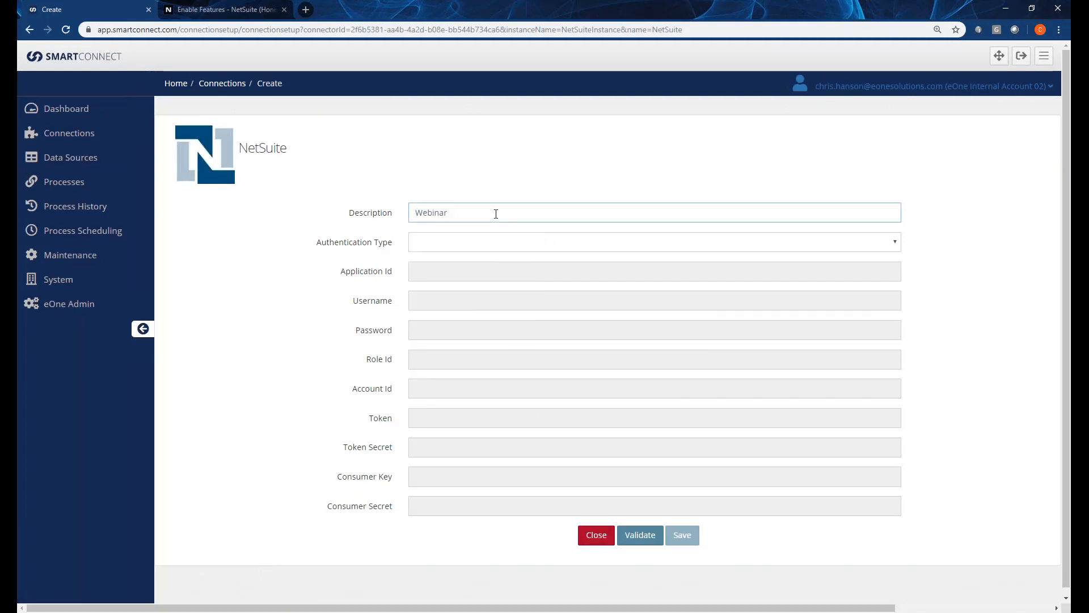
type("Demo")
key("Tab")
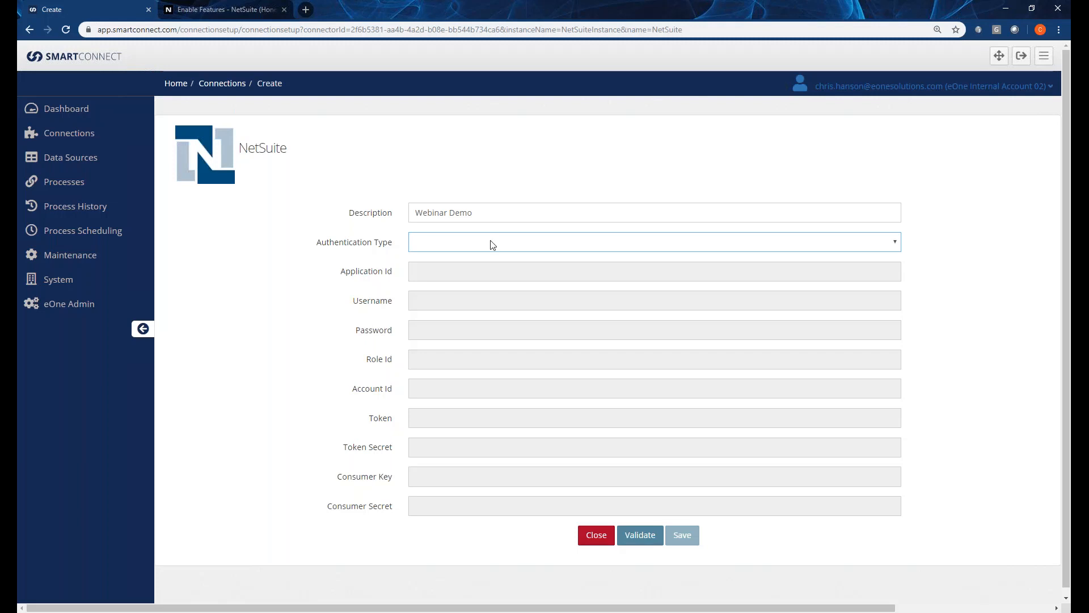
left_click(466, 250)
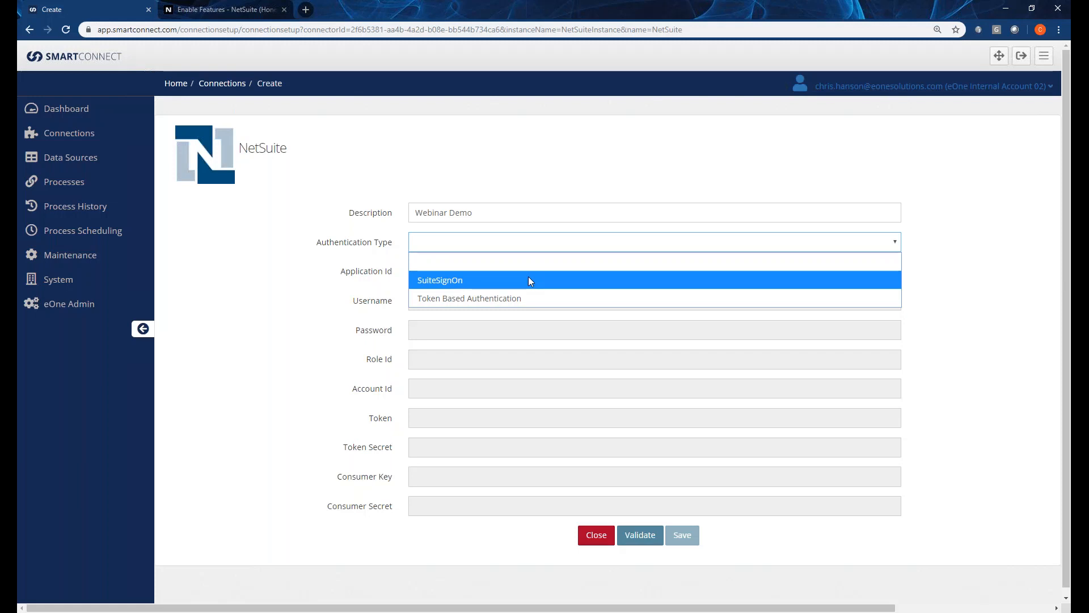
left_click(457, 281)
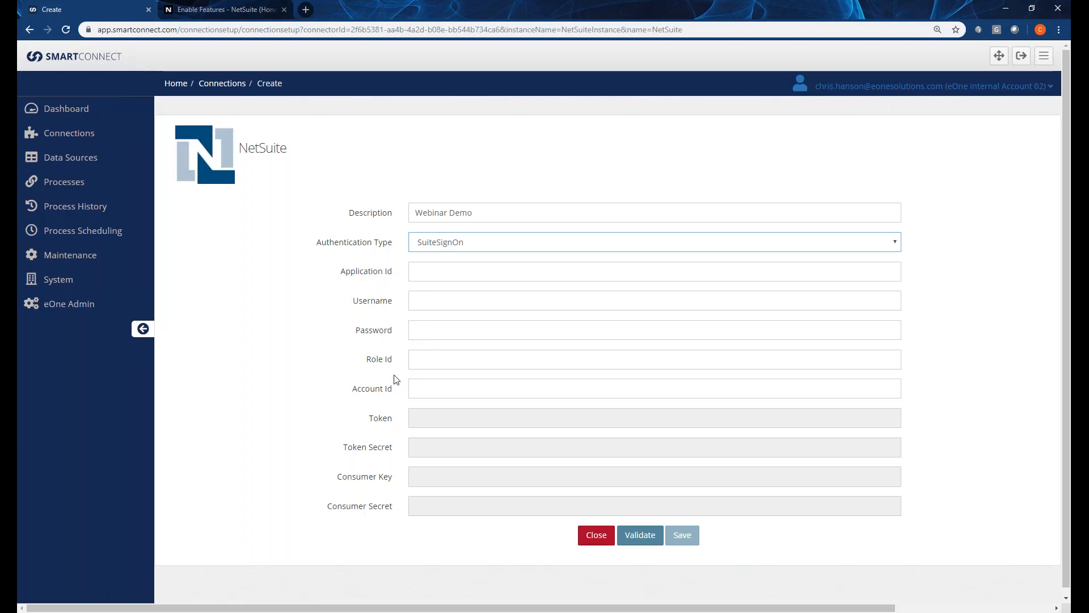
Fill Username from the saved autocomplete entry and enter the account password.
left_click(448, 298)
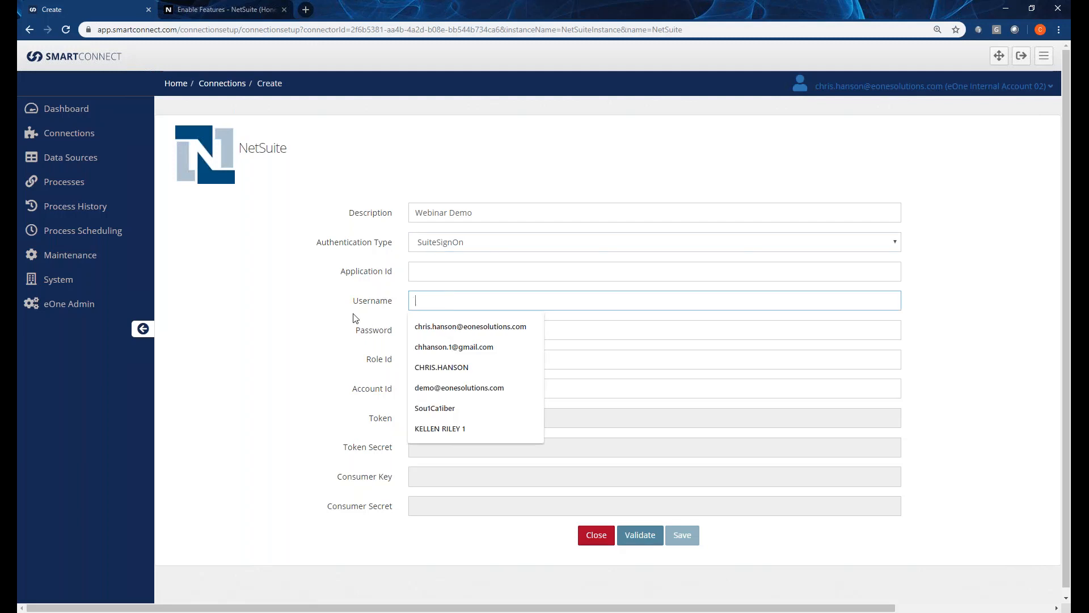
type("demo")
key("Down")
key("Tab")
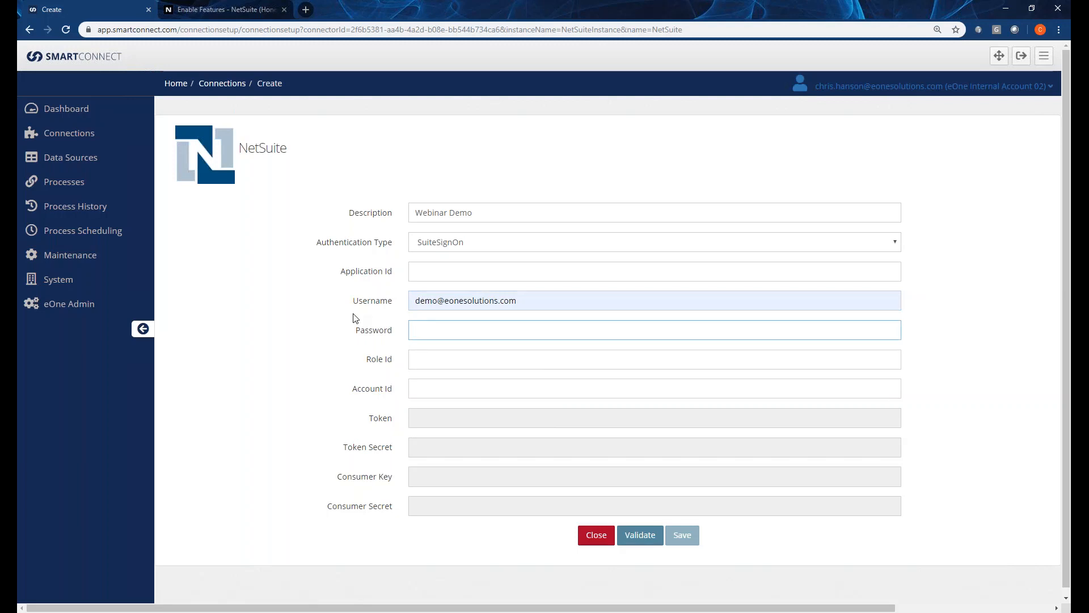
type("••••••••••")
In NetSuite, open Setup > Integration > Manage Integrations.
left_click(226, 7)
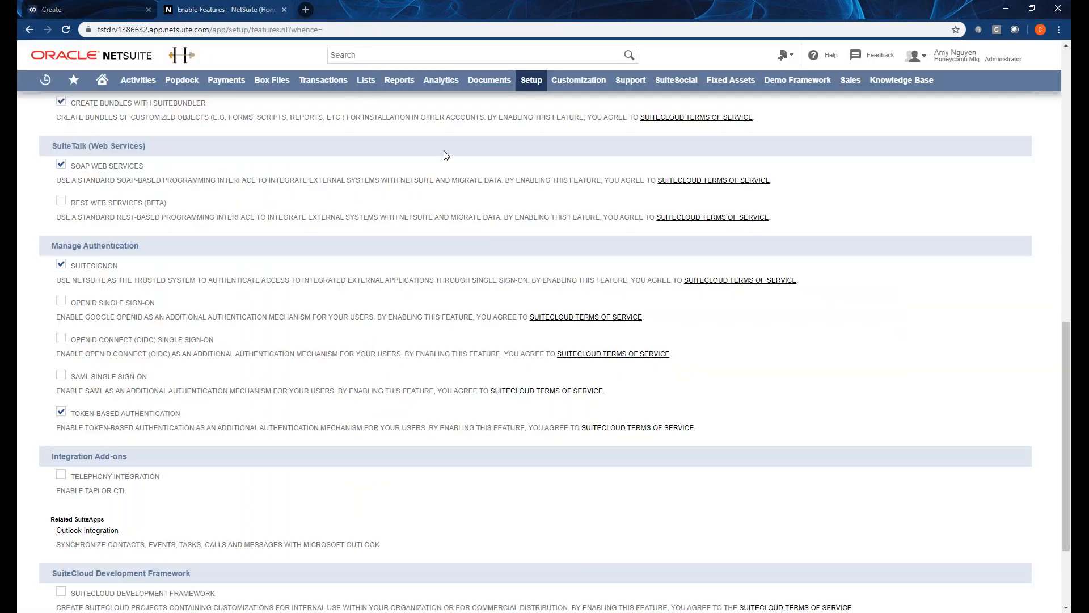
mouse_move(537, 86)
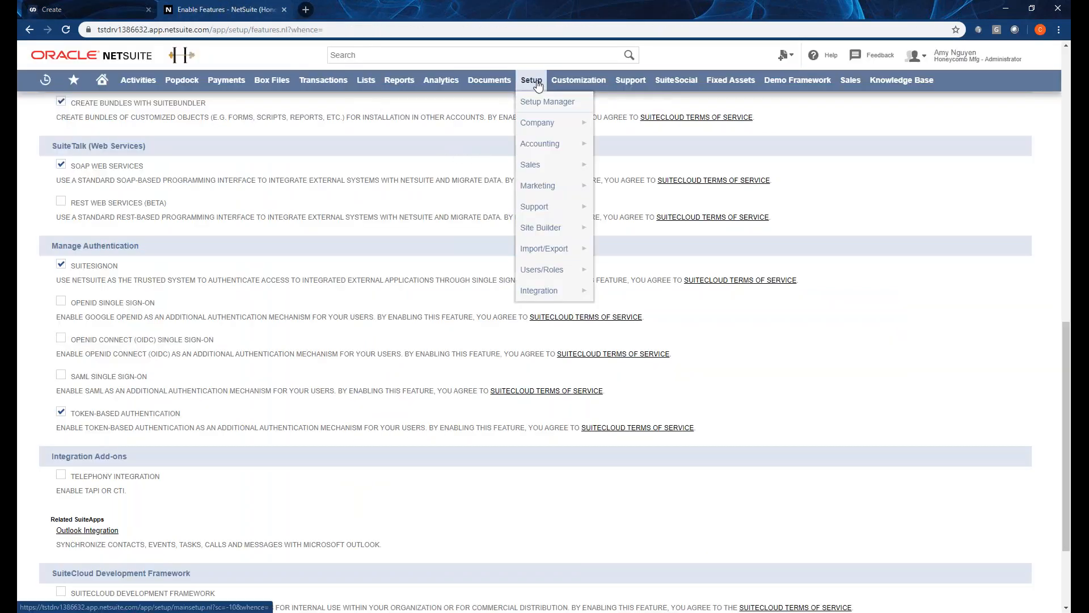
mouse_move(554, 293)
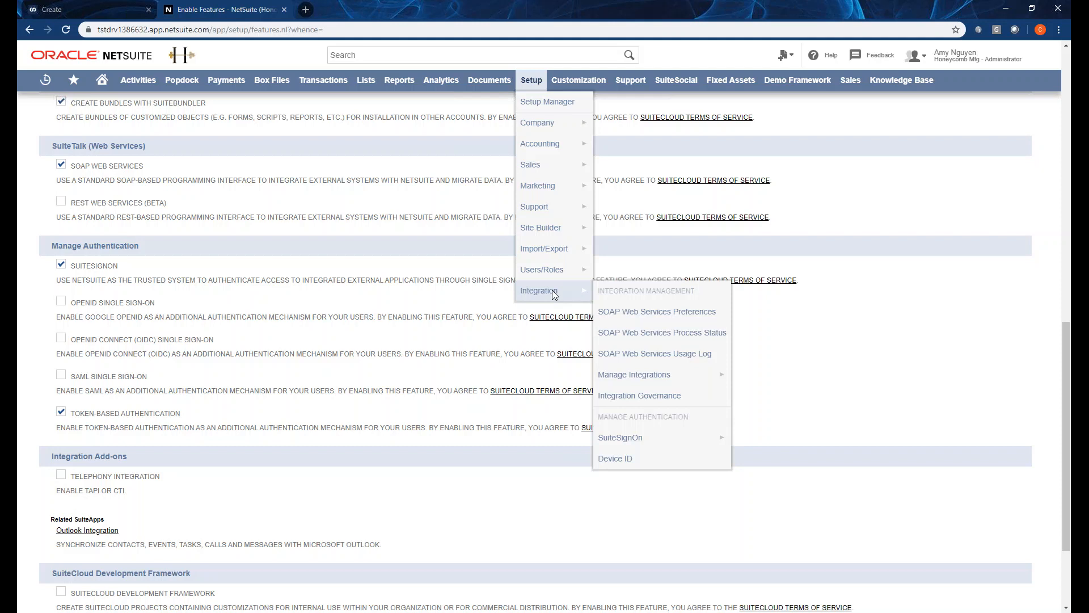
mouse_move(635, 383)
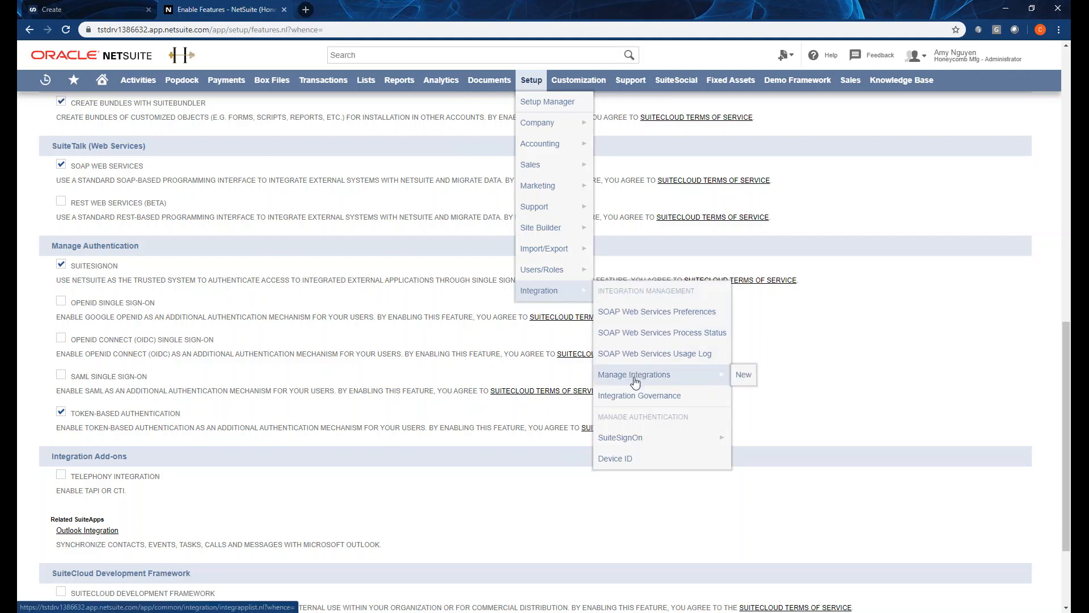
left_click(634, 376)
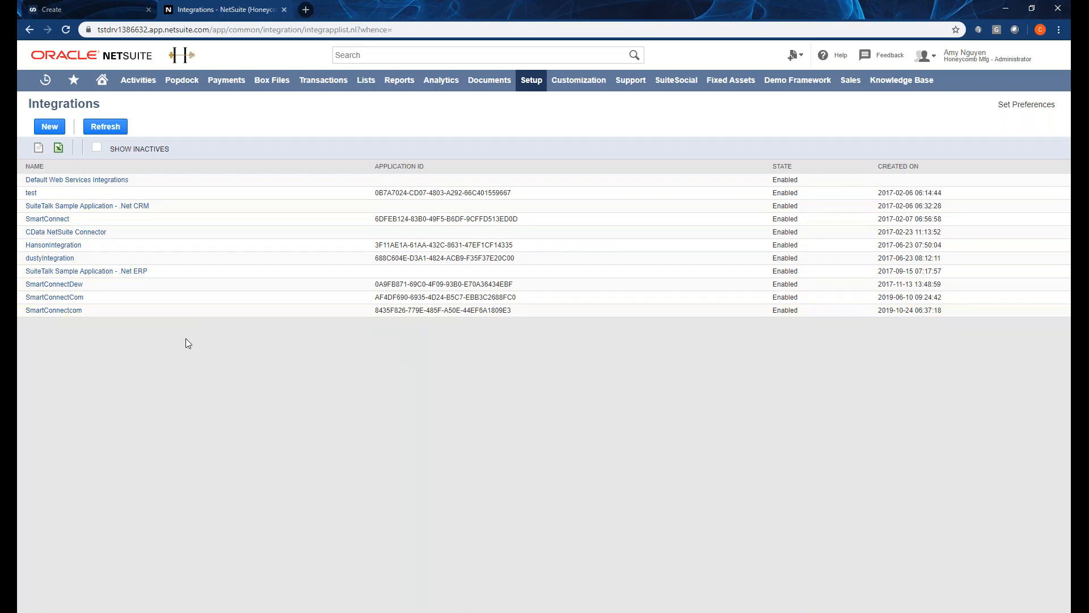
Open the SmartConnectcom integration record, select its application ID, and focus SmartConnect's Application Id field.
left_click(60, 311)
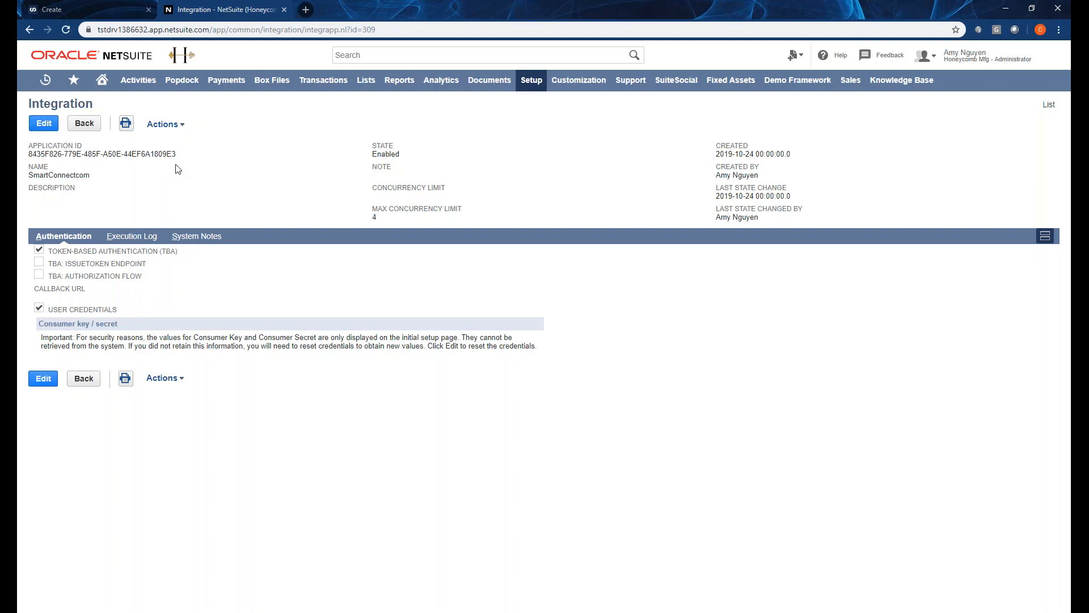
left_click_drag(176, 154, 30, 154)
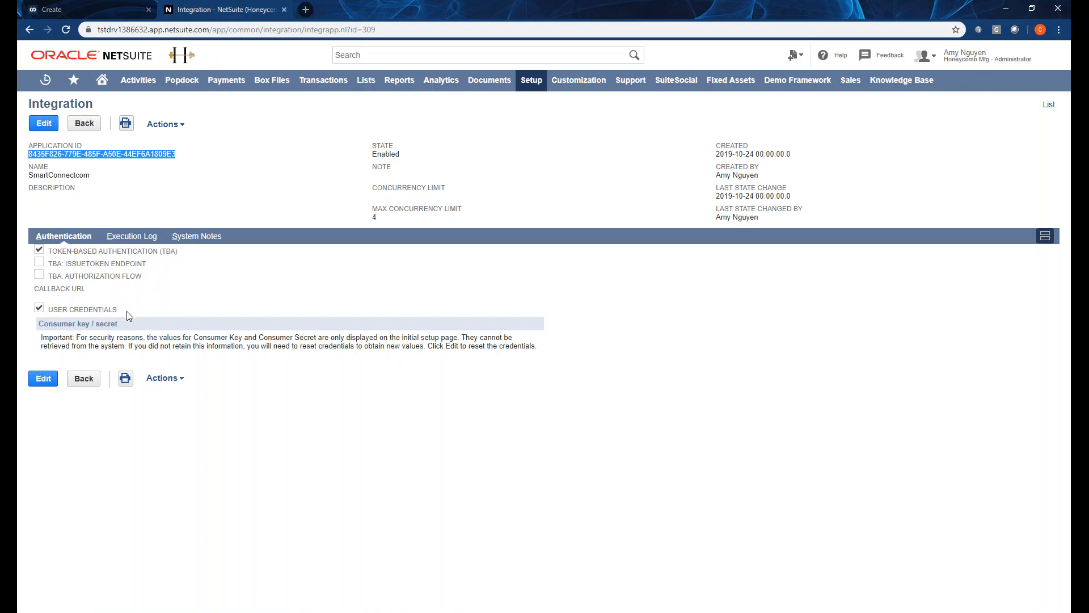
left_click(83, 11)
left_click(434, 270)
Undo the wrong paste, then copy the SmartConnectcom application ID into Application Id.
type("•\tSetup – Integration – SOAP Web Service Preferences")
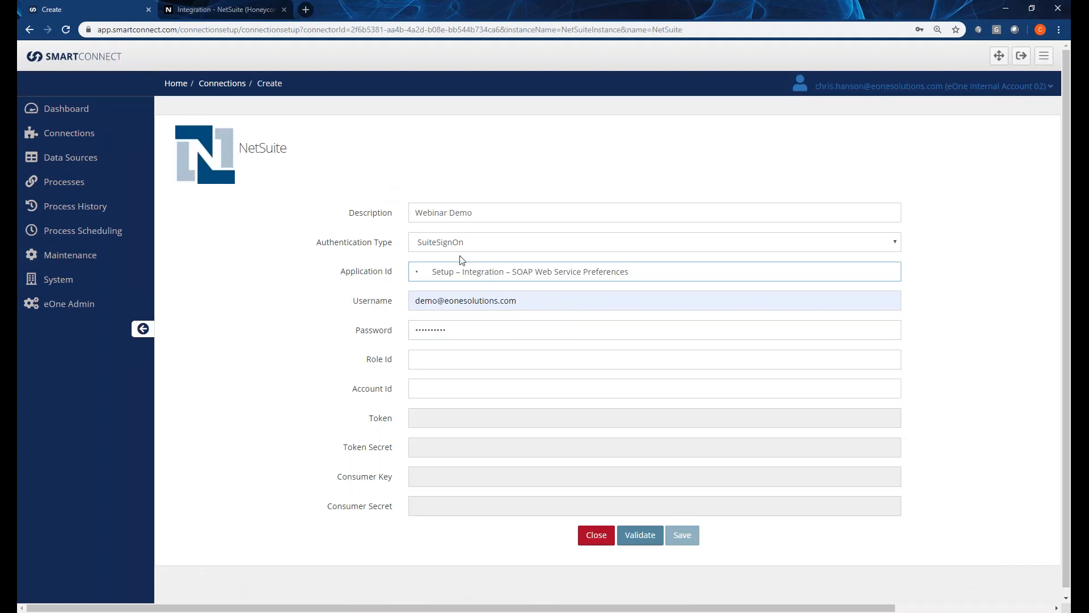
key("ctrl+z")
left_click(187, 12)
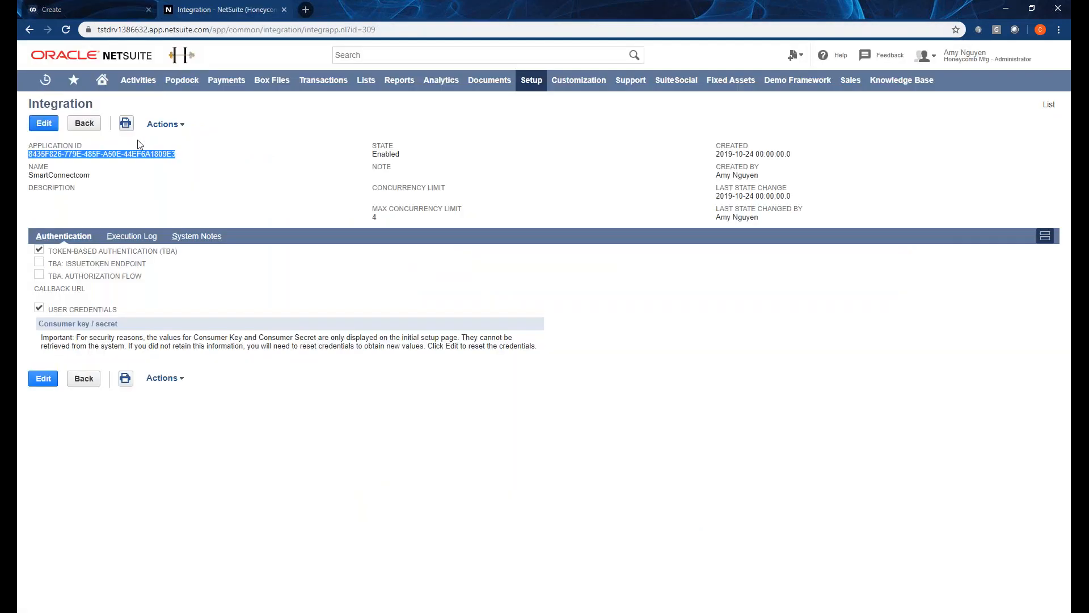
left_click(140, 151)
left_click_drag(179, 152, 29, 150)
key("ctrl+c")
left_click(85, 10)
key("ctrl+v")
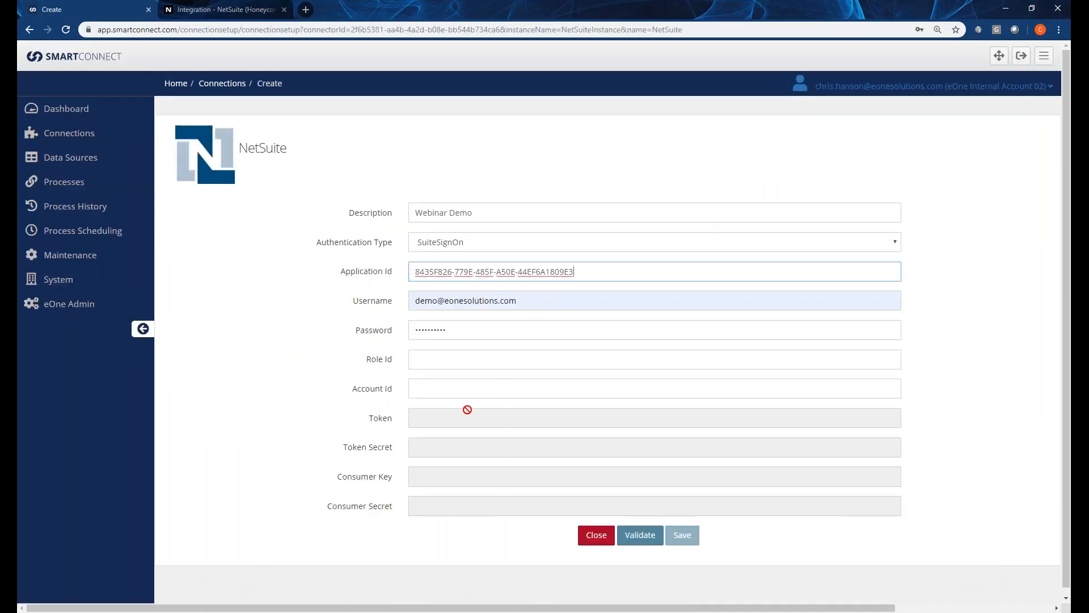
Move to the Role Id and Account Id fields, then return to NetSuite for the account ID.
left_click(452, 366)
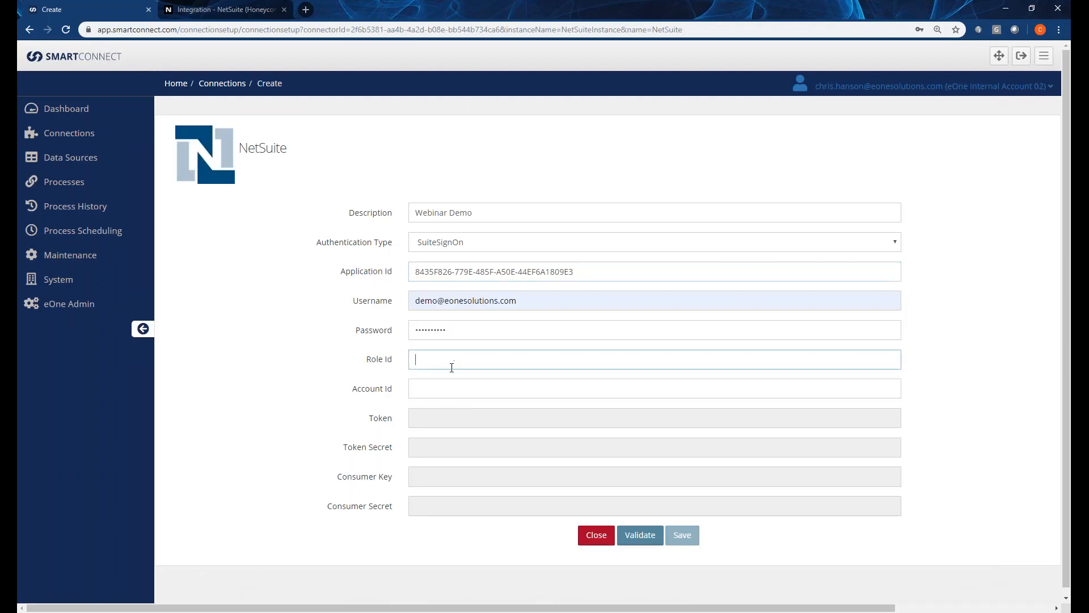
left_click(443, 394)
left_click(431, 361)
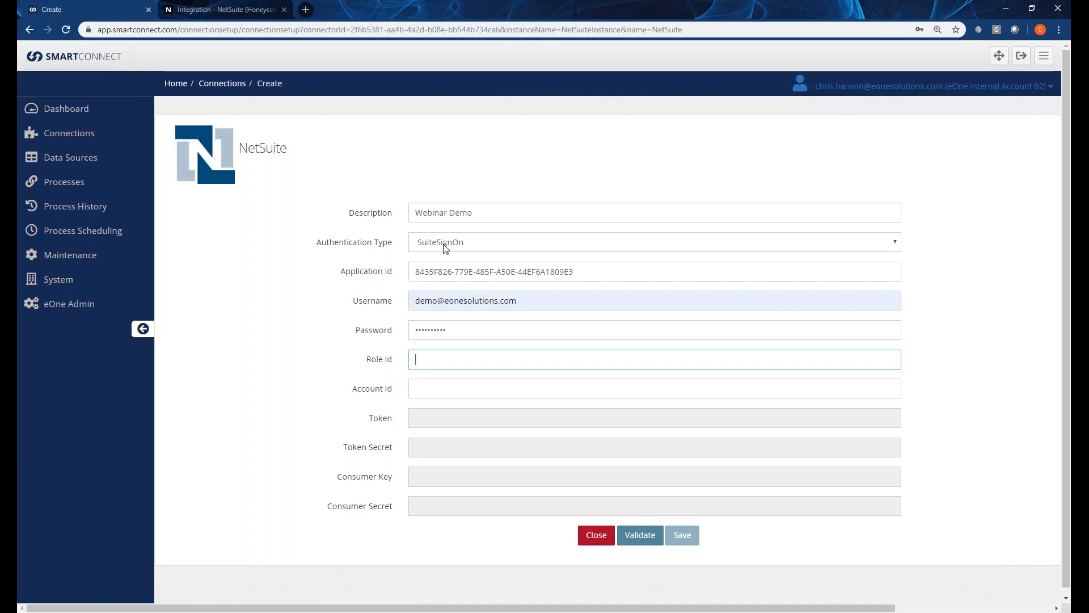
left_click(247, 11)
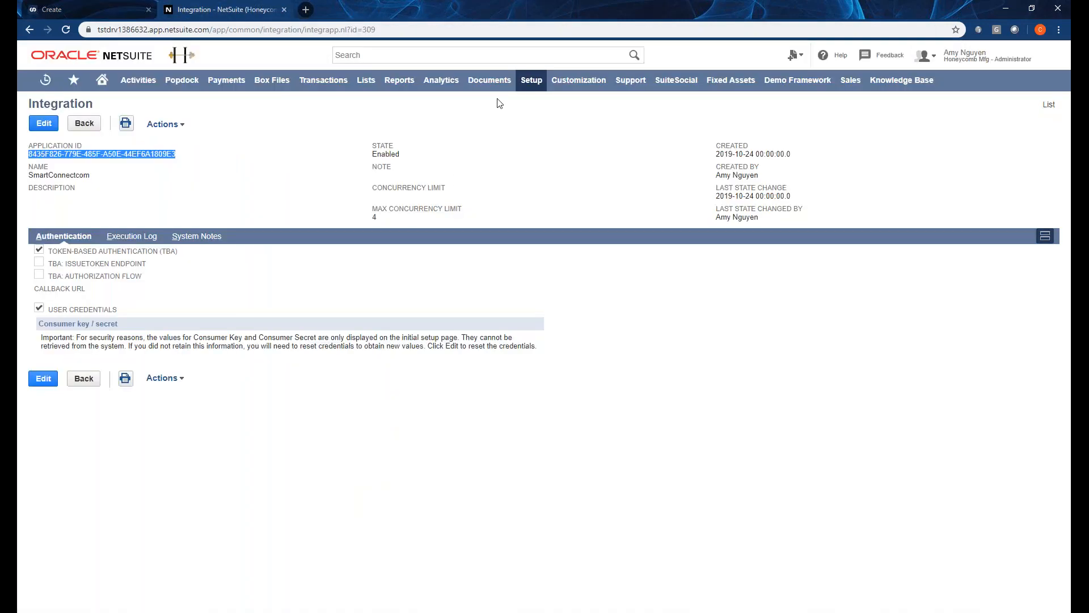
Open SOAP Web Services Preferences under Setup > Integration and select the account ID value.
mouse_move(531, 82)
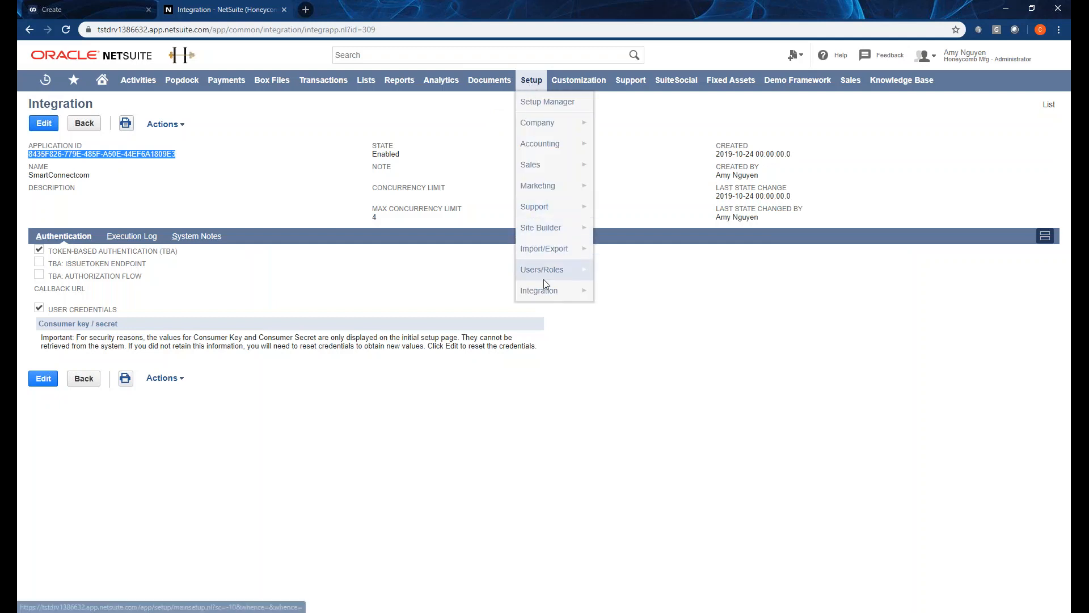
mouse_move(548, 290)
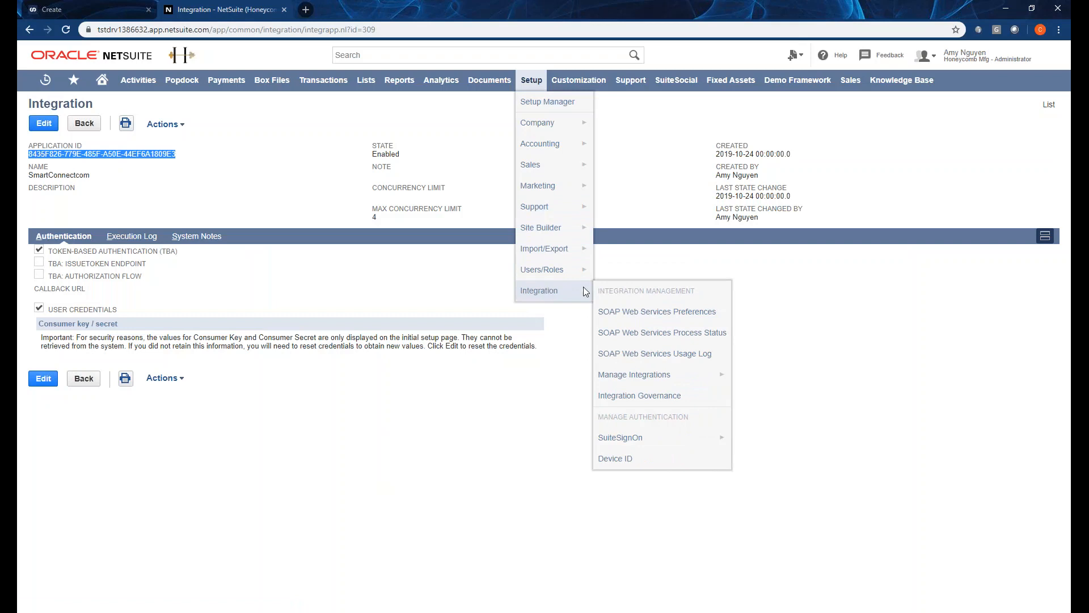
left_click(649, 314)
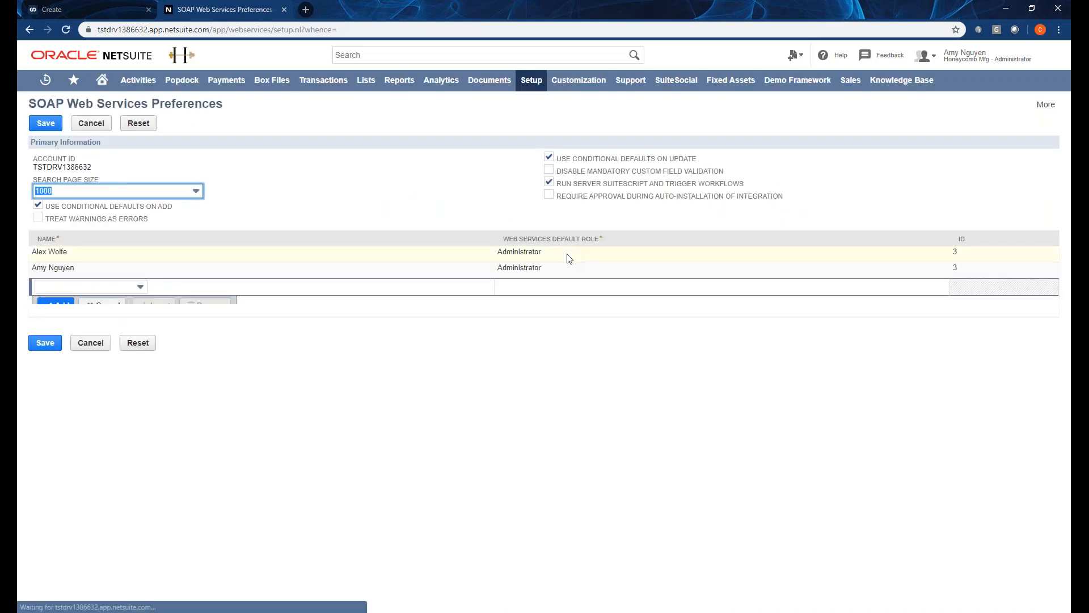
double_click(59, 166)
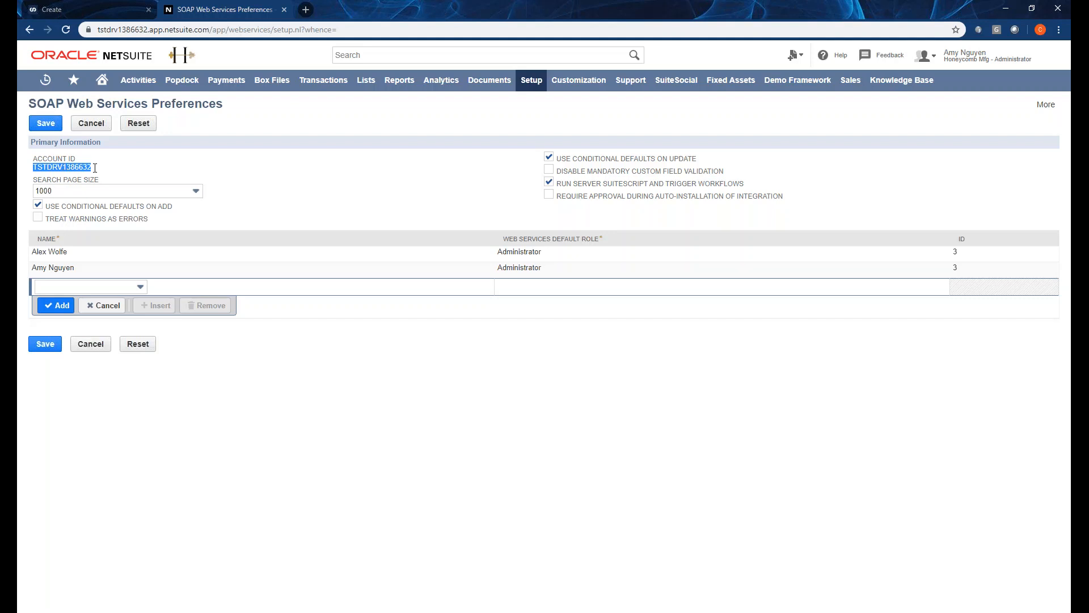
Paste the NetSuite account ID into SmartConnect's Account Id field, then return to NetSuite.
left_click(91, 10)
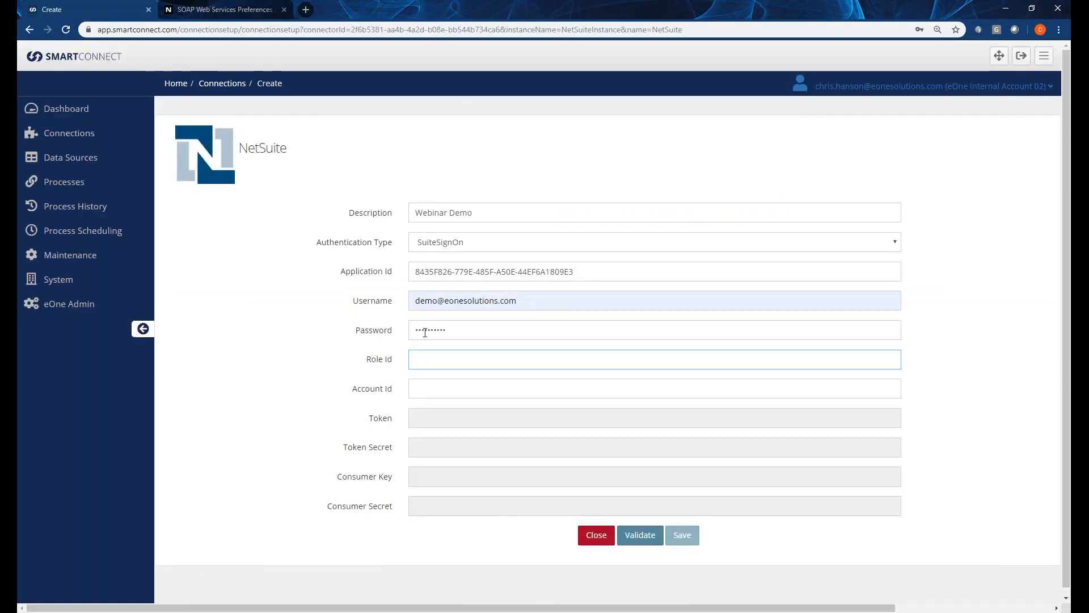
key("Tab")
key("ctrl+v")
left_click(428, 362)
left_click(187, 11)
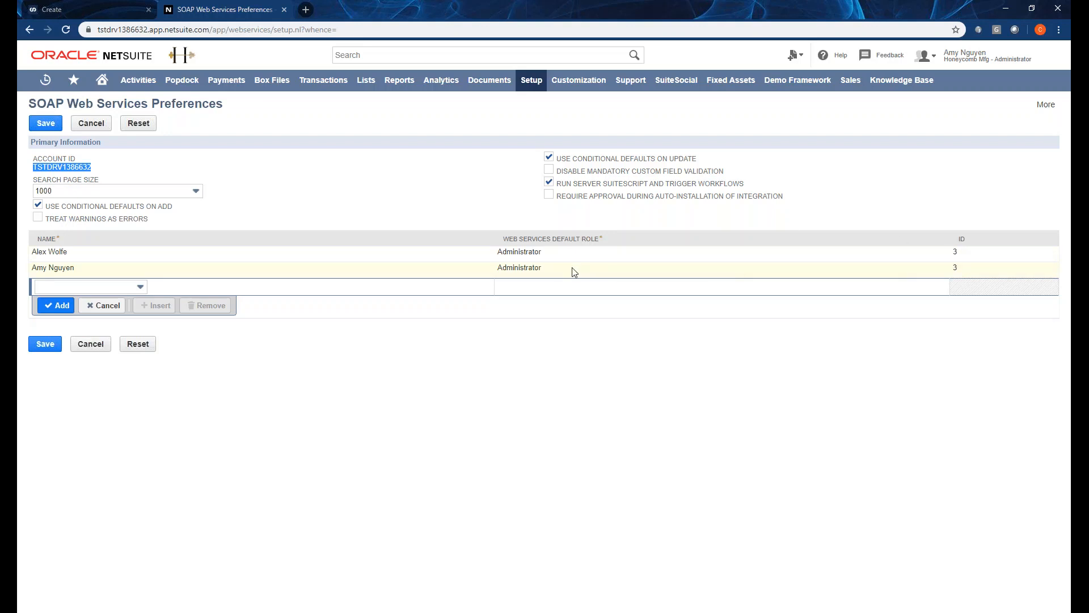
Check that the user's web services default role is Administrator with role ID 3.
left_click(960, 271)
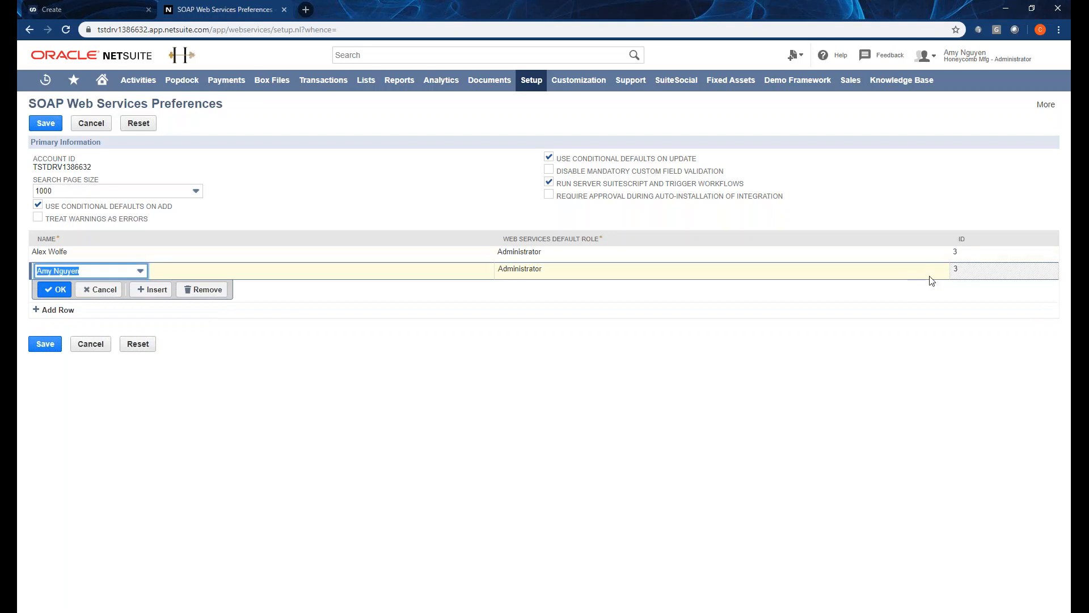
left_click(873, 277)
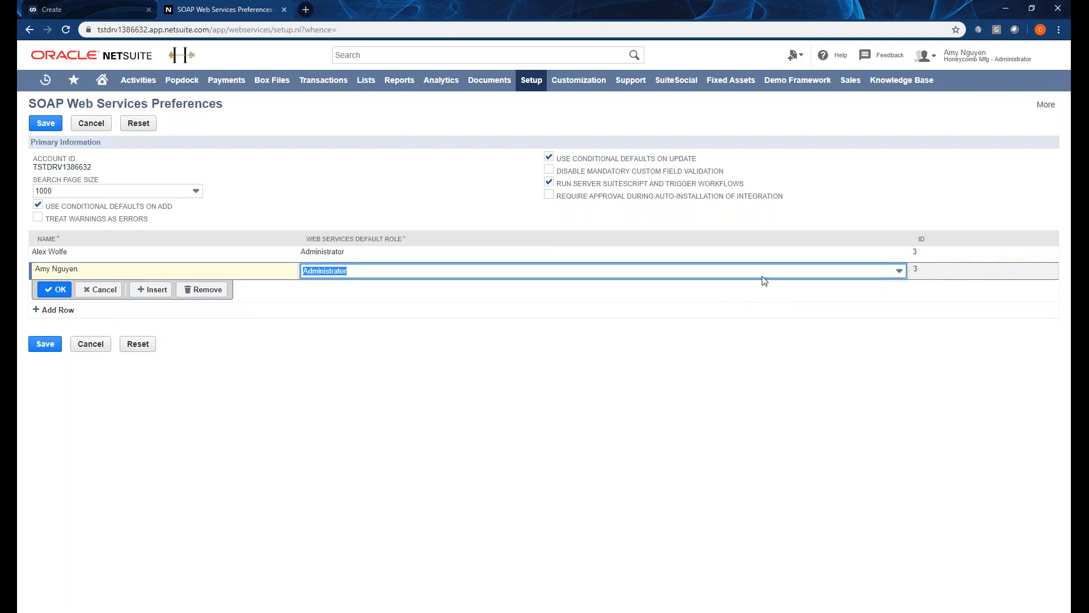
left_click(771, 301)
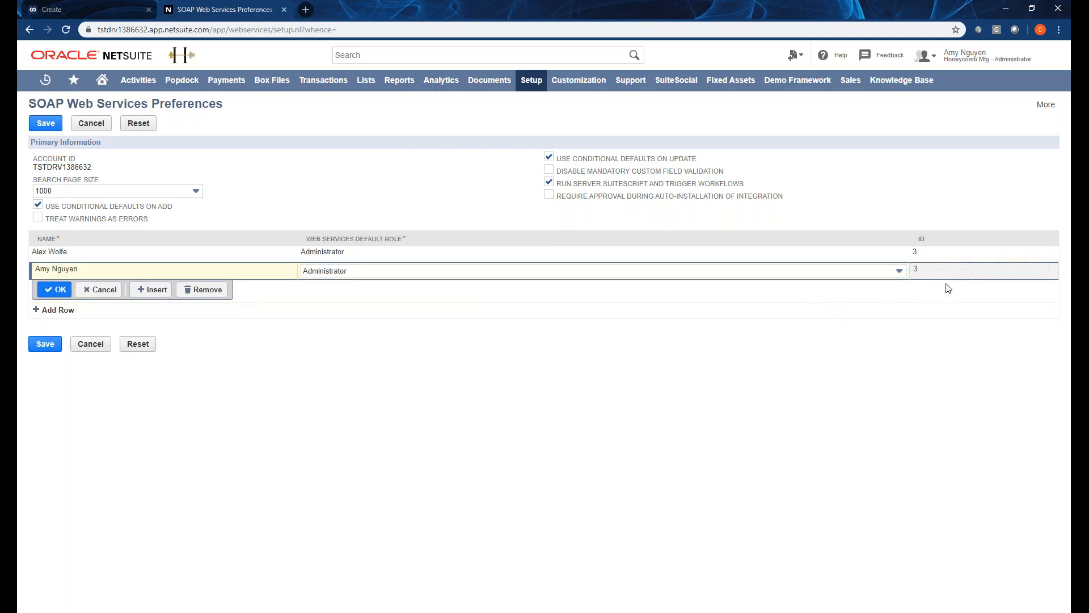
Enter Role Id 3 in SmartConnect and validate the NetSuite connection successfully.
left_click(130, 8)
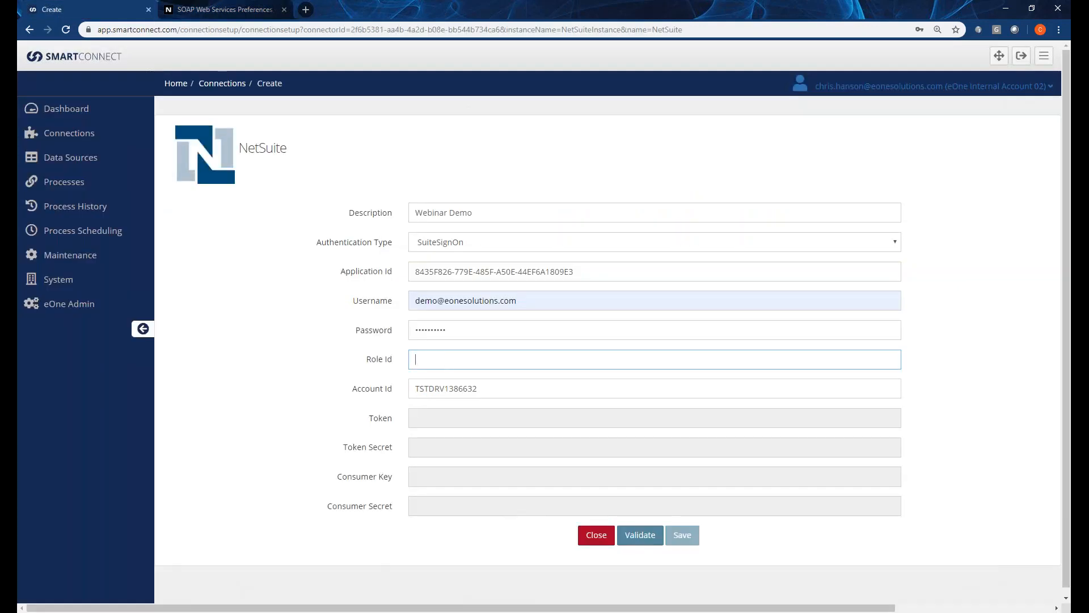
type("3")
key("Tab")
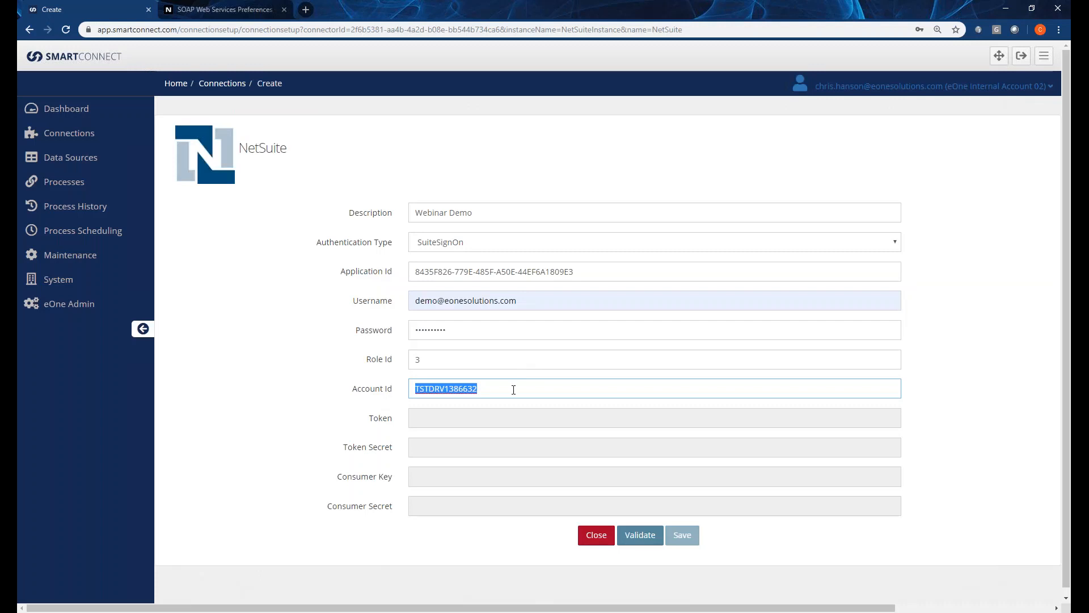
left_click(513, 390)
left_click(636, 536)
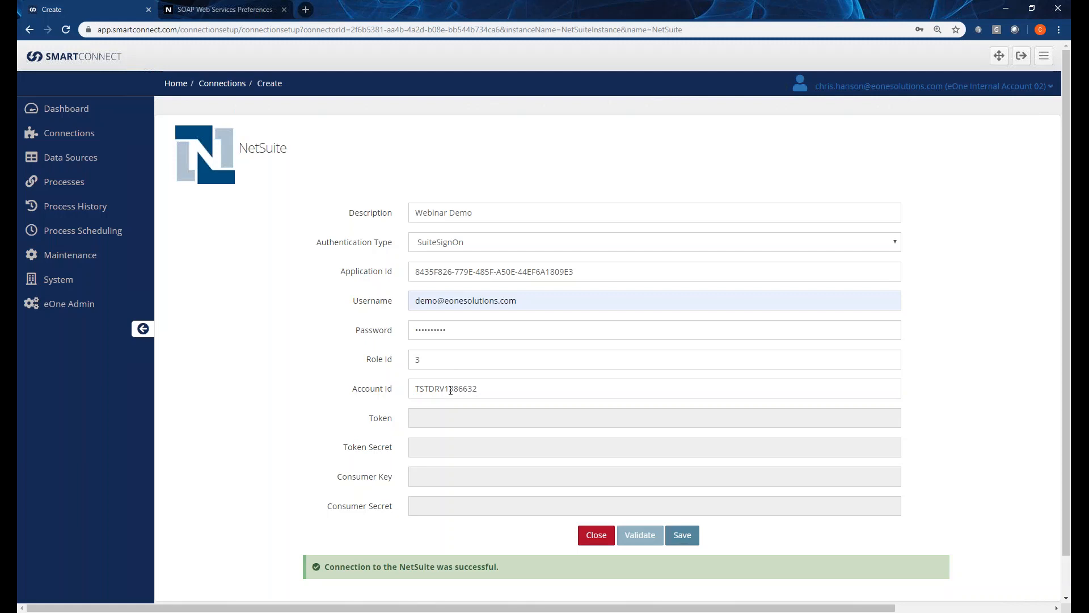
Switch the connection's Authentication Type to Token Based Authentication.
left_click(435, 248)
left_click(444, 280)
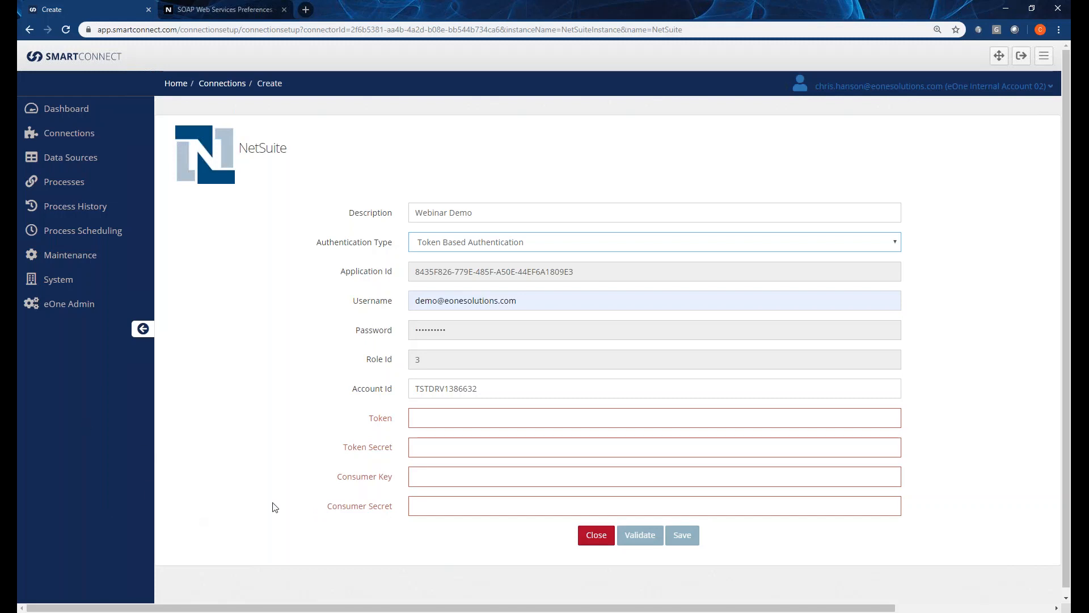
Select SmartConnect's Account Id value, then reselect the account ID on NetSuite's SOAP preferences page.
left_click_drag(488, 388, 403, 391)
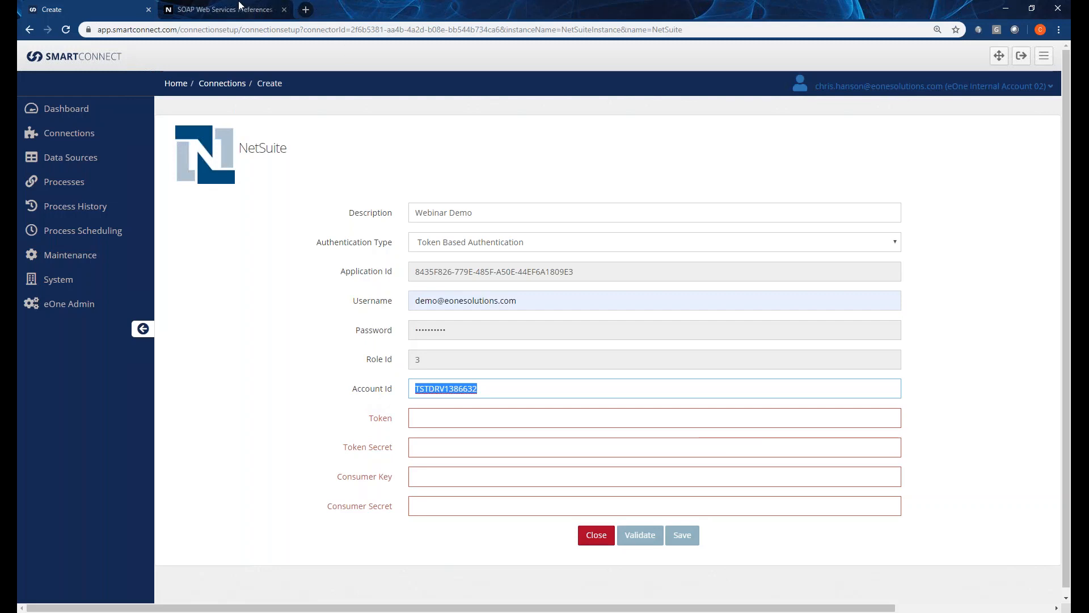
left_click(221, 9)
double_click(80, 167)
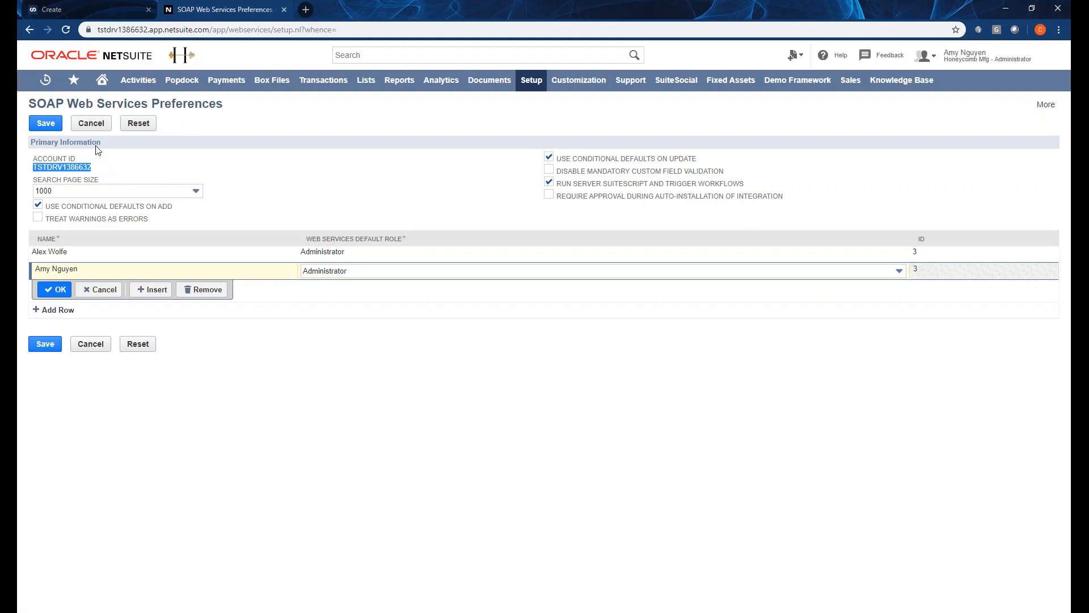
Return to the SmartConnect Create tab showing the Token Based Authentication connection form.
left_click(85, 10)
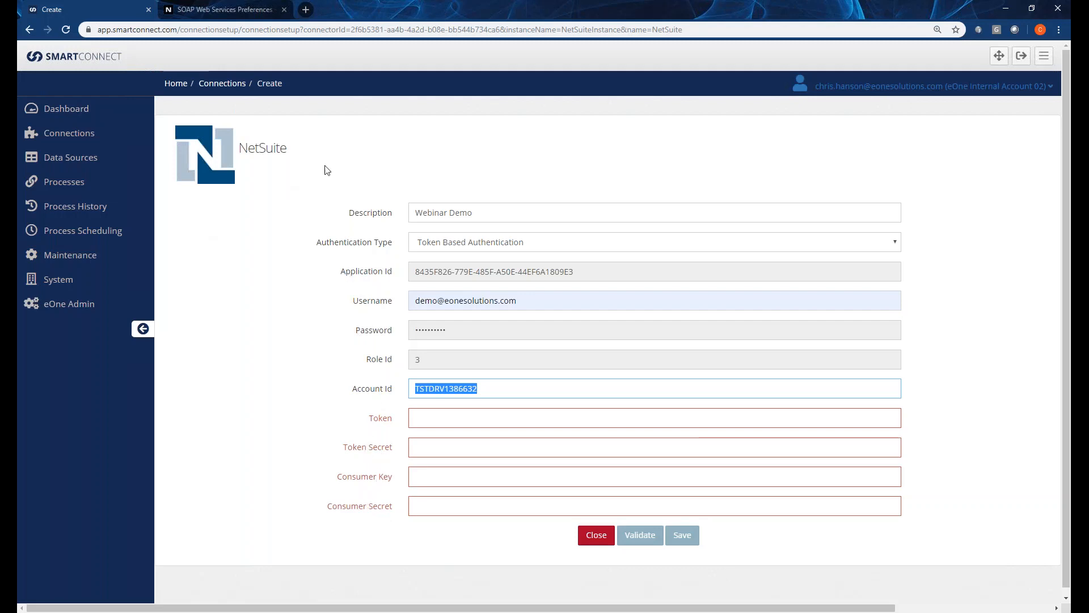
Open Setup > Integration > Manage Integrations, review the SmartConnectcom record, and return to the list.
left_click(225, 11)
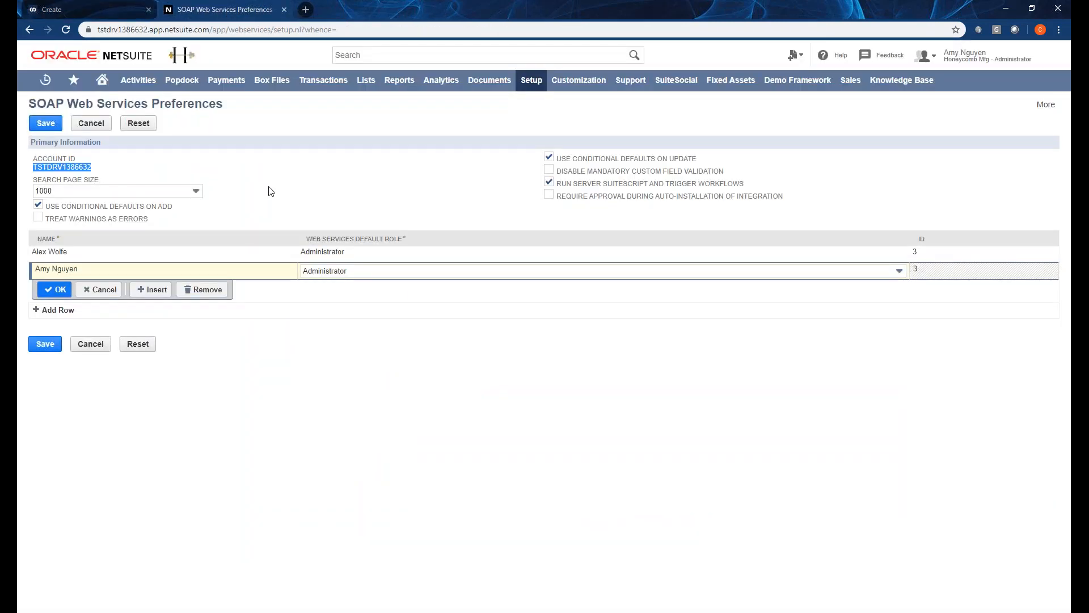
mouse_move(531, 86)
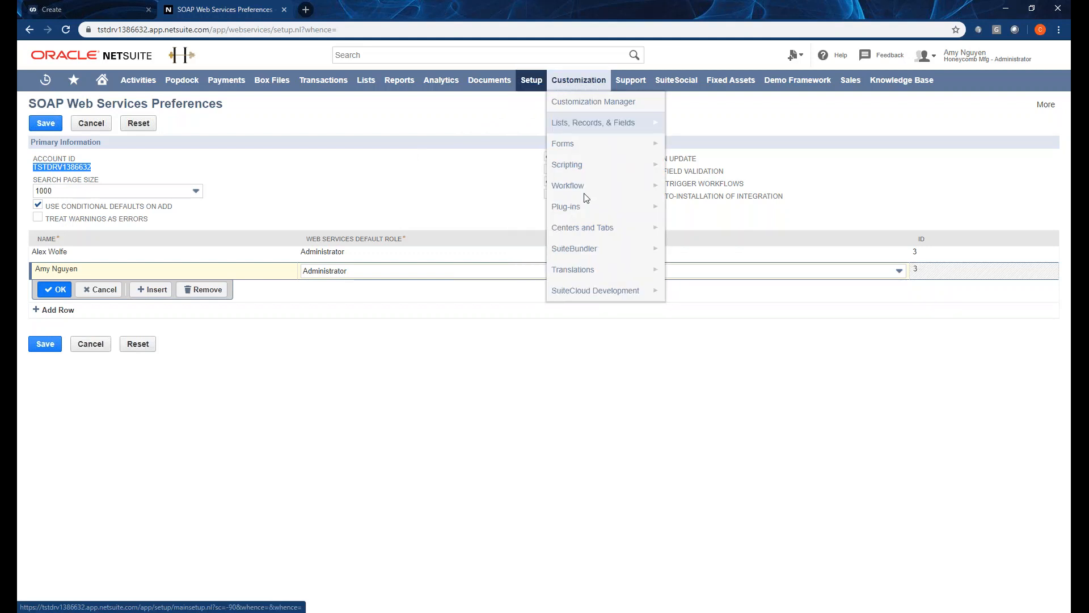
mouse_move(570, 294)
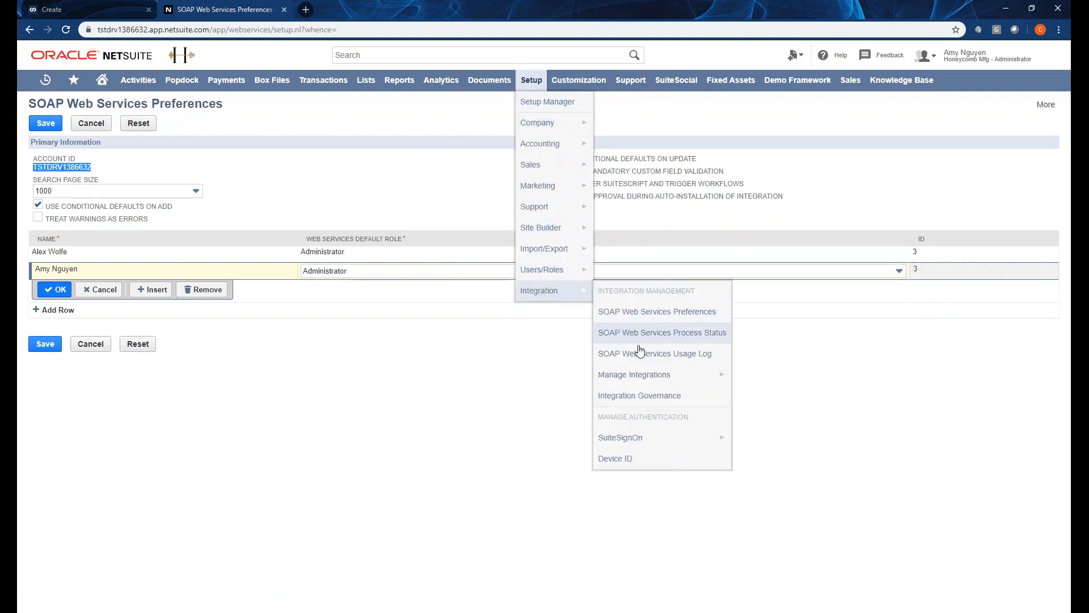
left_click(641, 379)
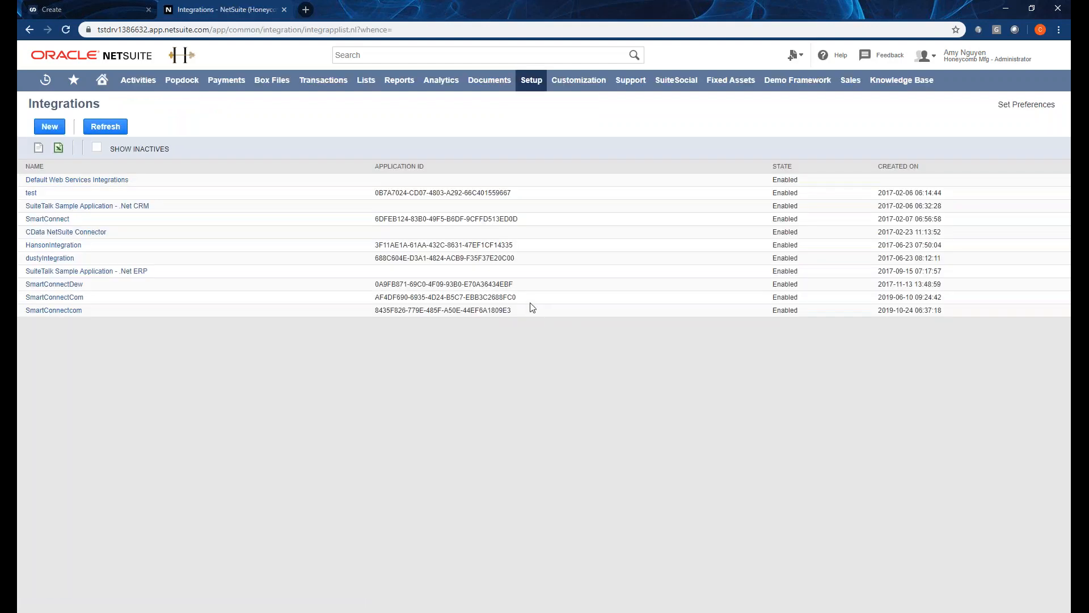
left_click(69, 311)
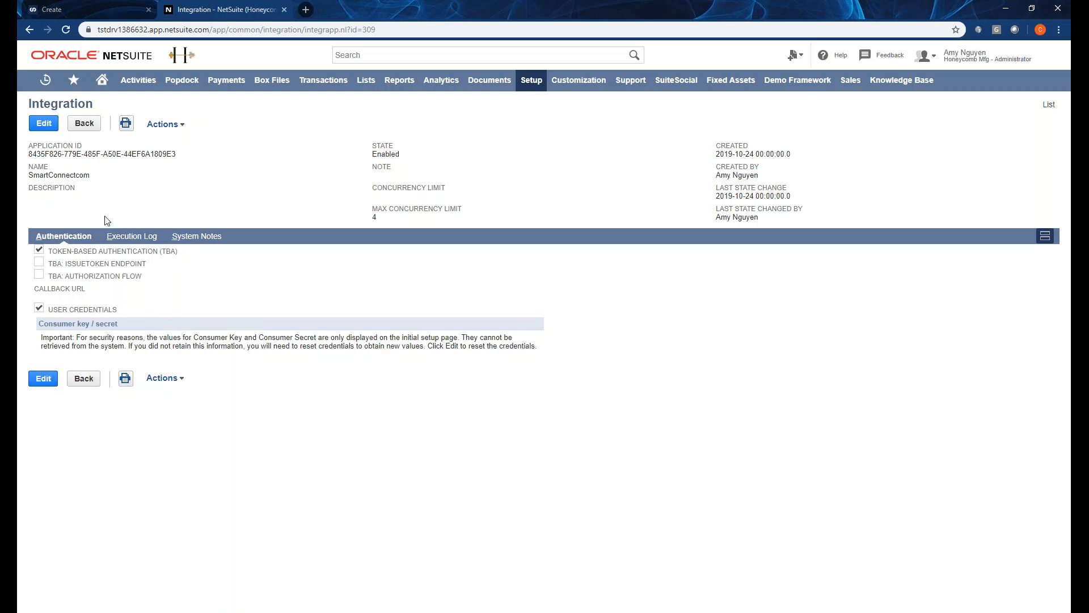
left_click(84, 124)
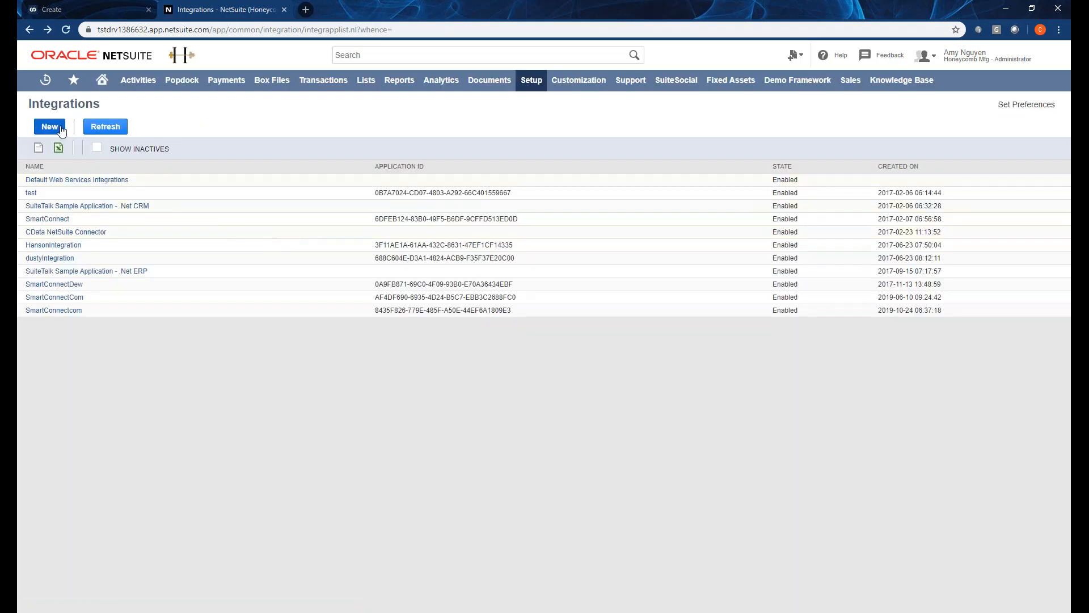
Save a new integration 'SmartConnect_Webinar' with TBA authorization flow off and user credentials on.
left_click(50, 127)
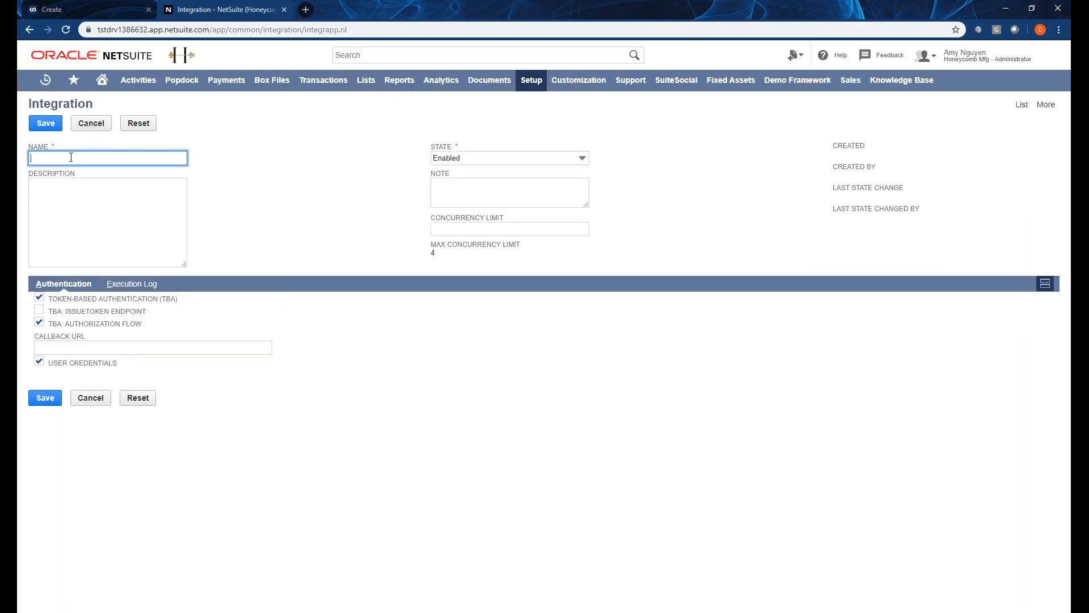
left_click(97, 158)
type("S")
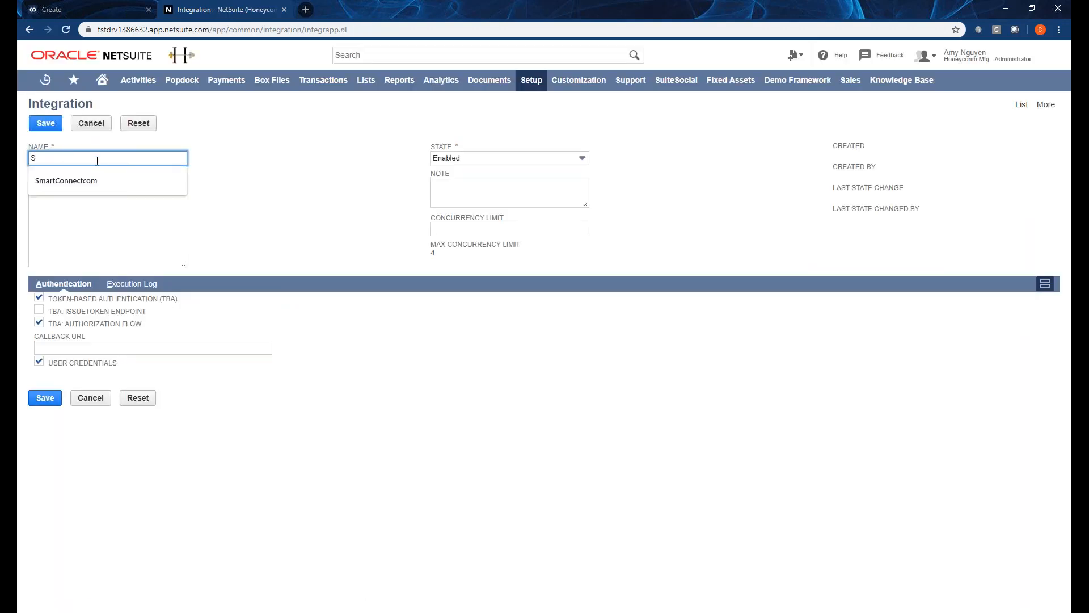
type("martConnect_Web")
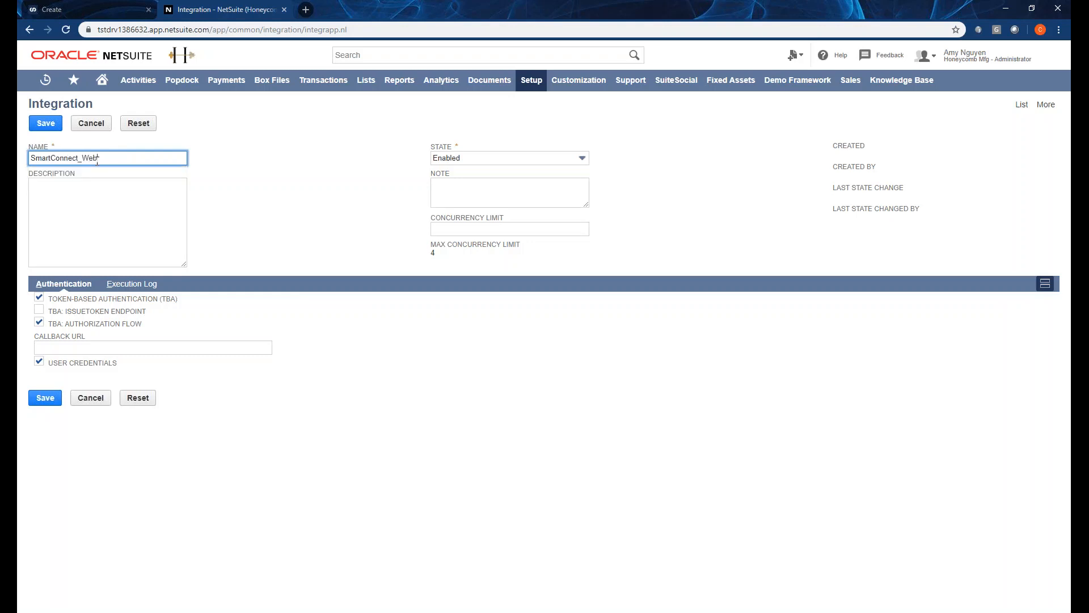
type("inar")
key("Tab")
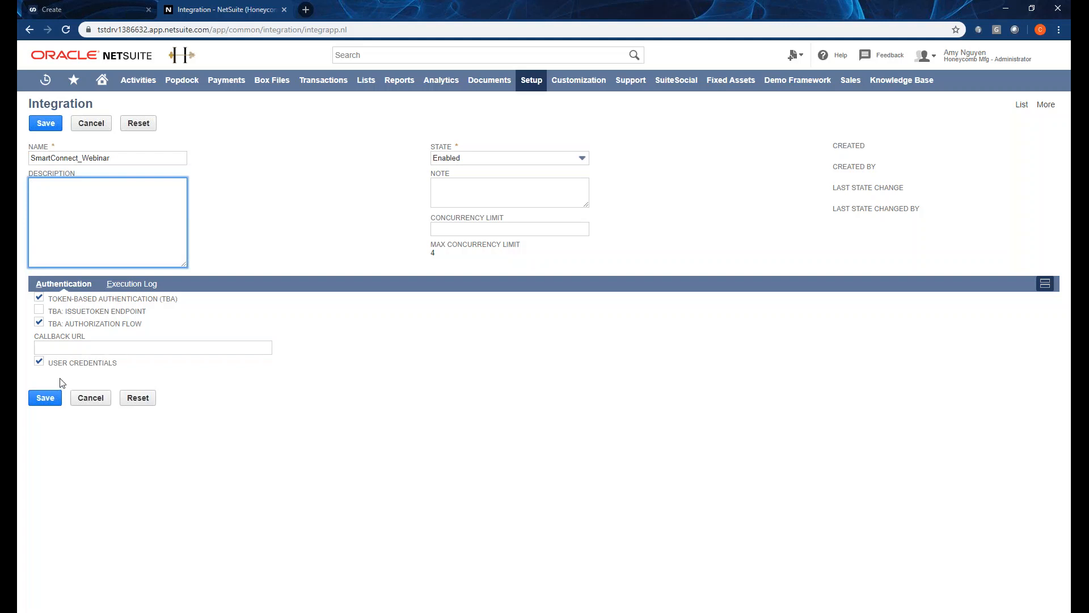
left_click(38, 322)
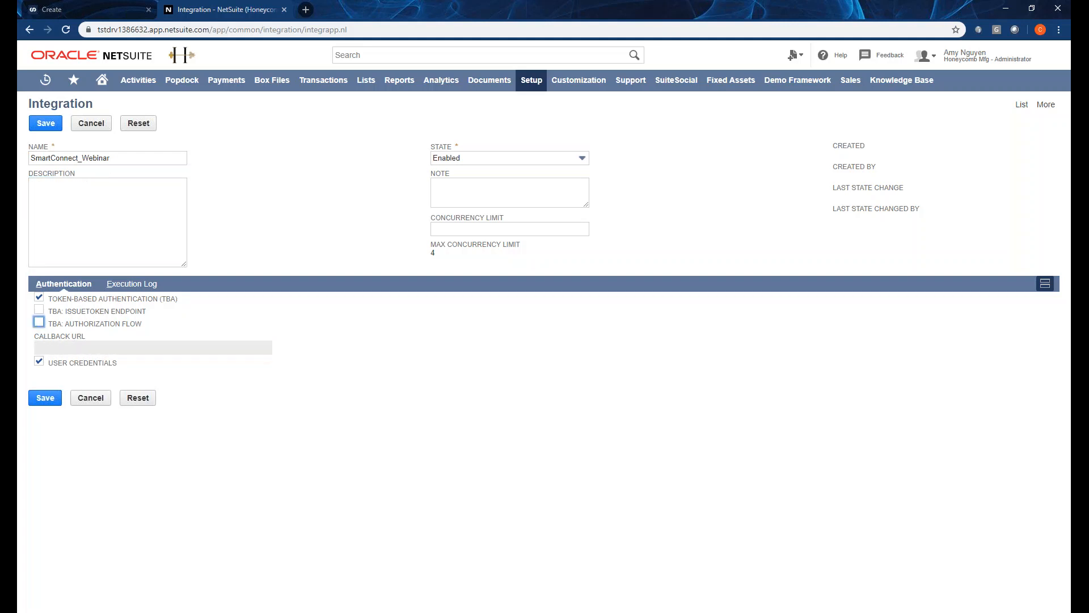
left_click(39, 361)
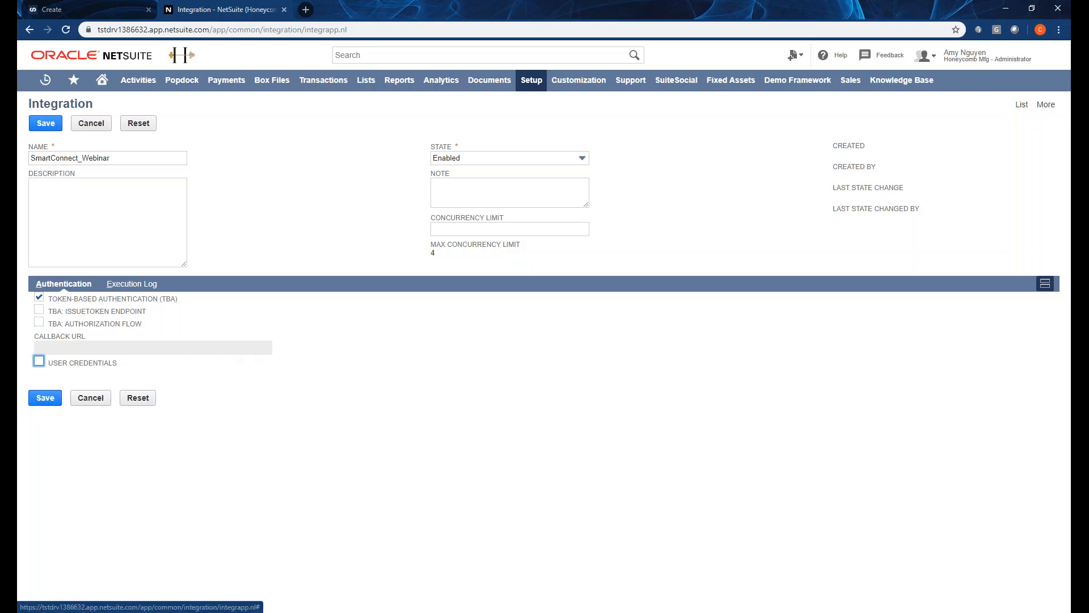
left_click(39, 361)
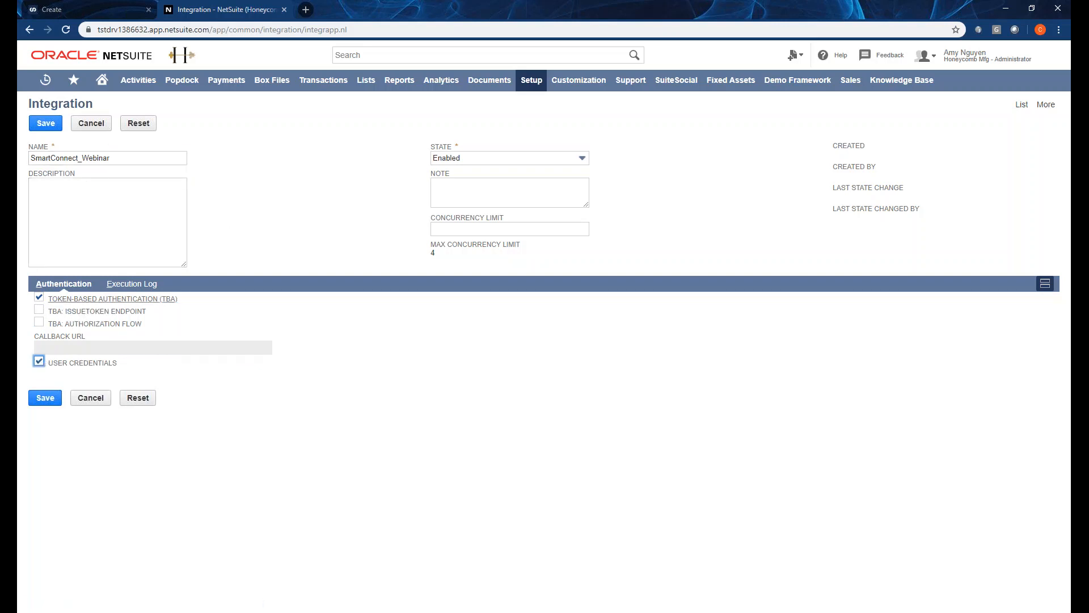
left_click(55, 399)
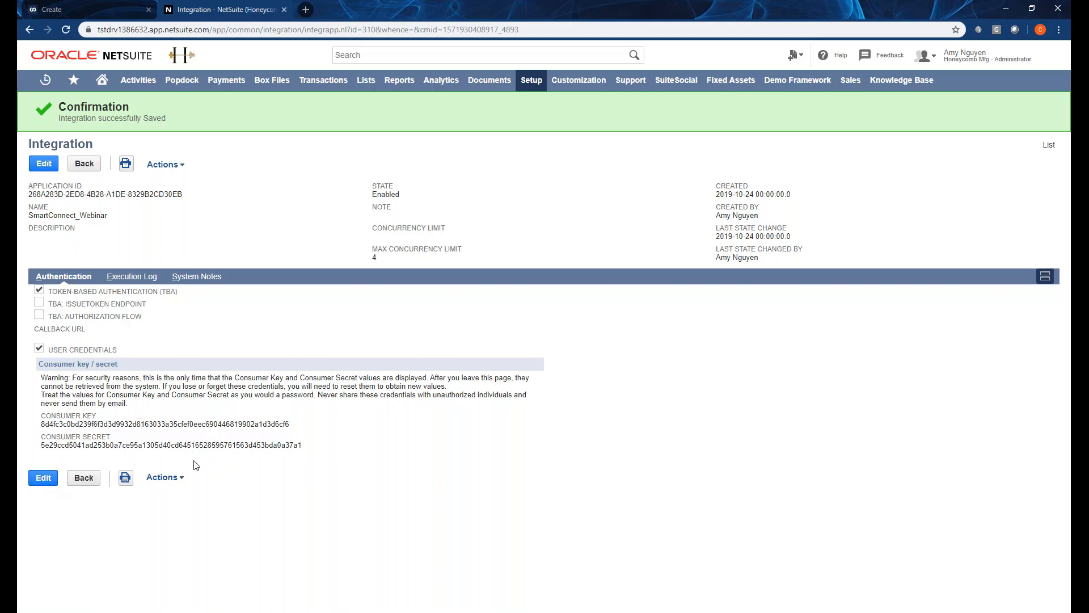
Select the SmartConnect_Webinar integration's consumer key and consumer secret values for copying.
left_click_drag(317, 451, 41, 415)
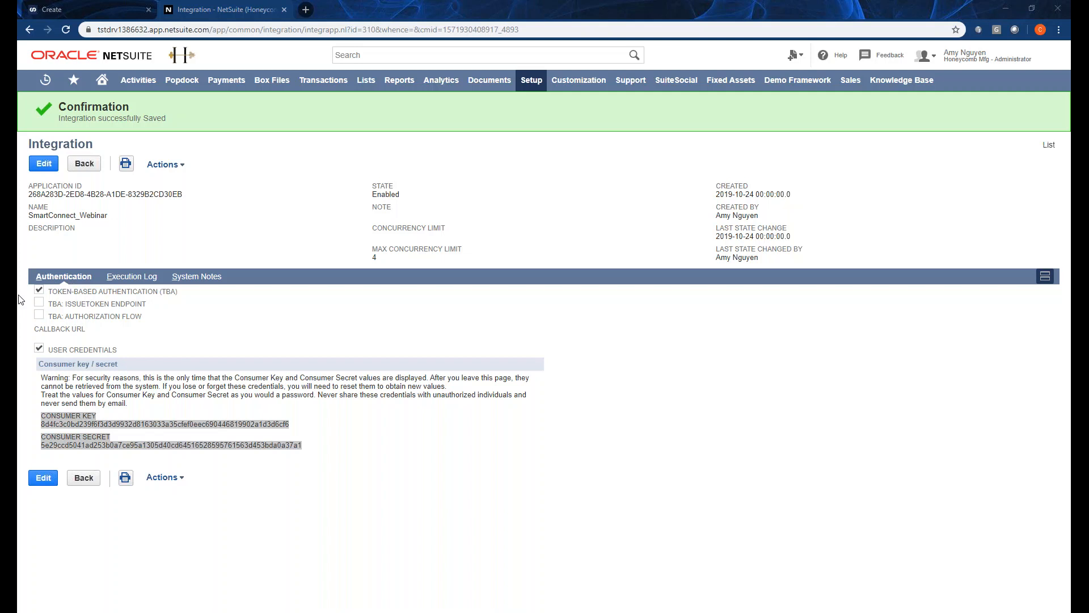
mouse_move(532, 84)
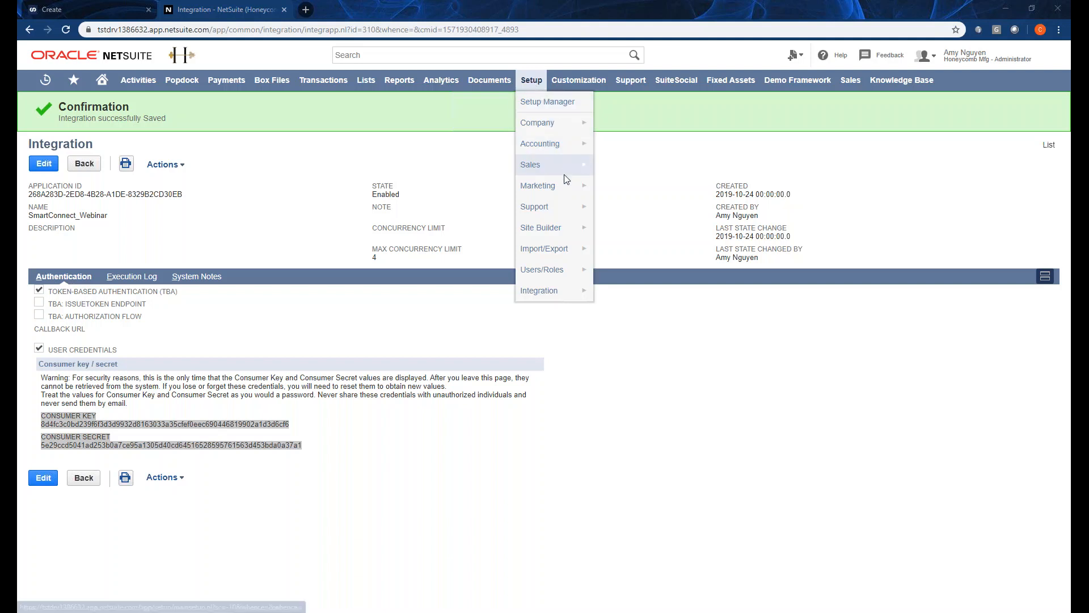
Open NetSuite's Manage Roles list and scroll down to the custom eOne_Token_Role.
mouse_move(567, 269)
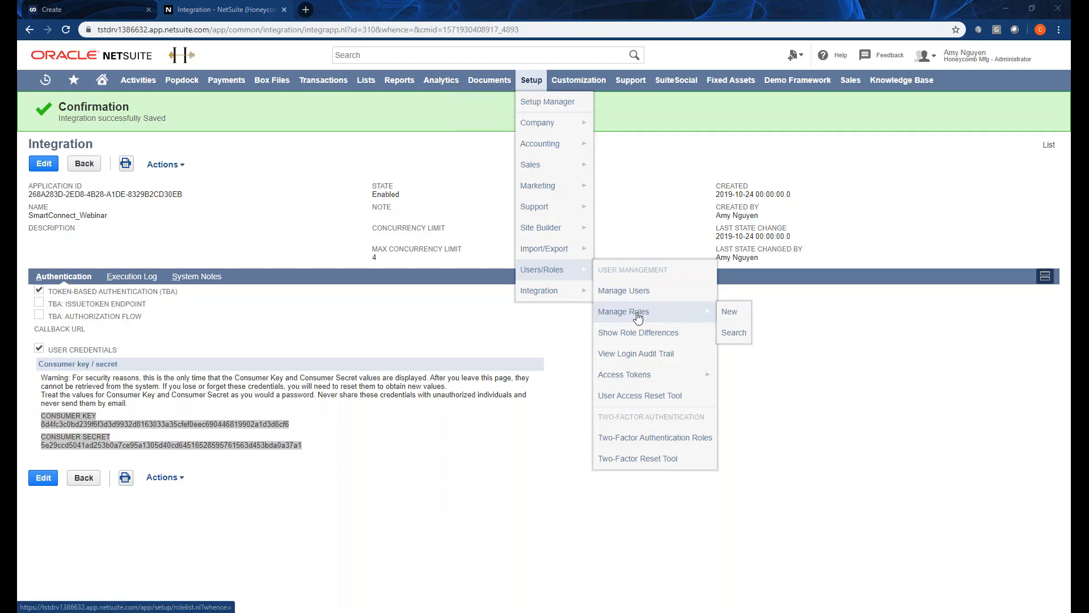
left_click(638, 316)
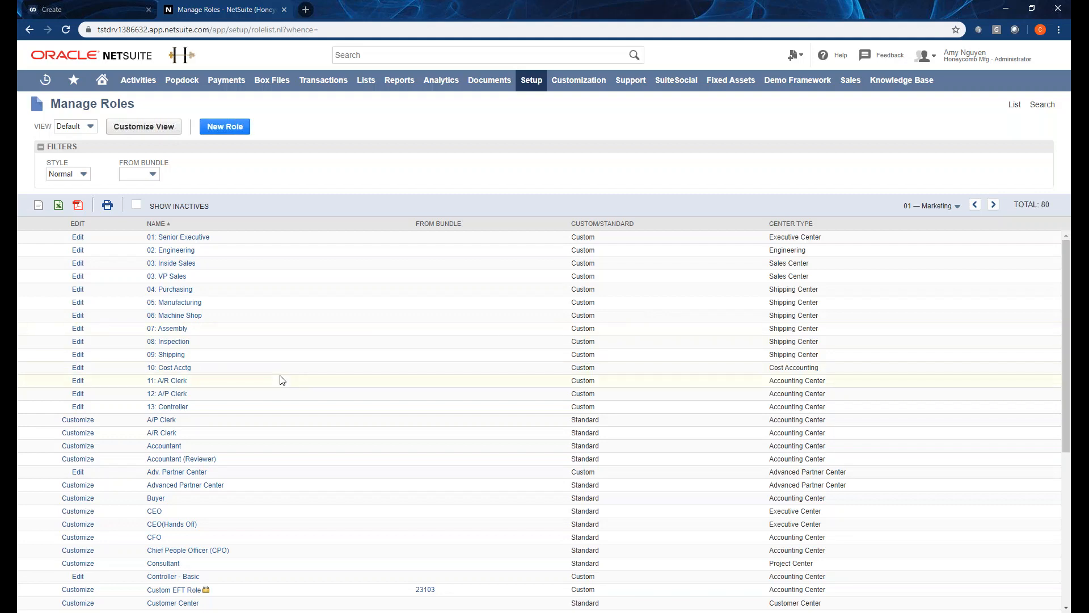
scroll(286, 380, "down", 4)
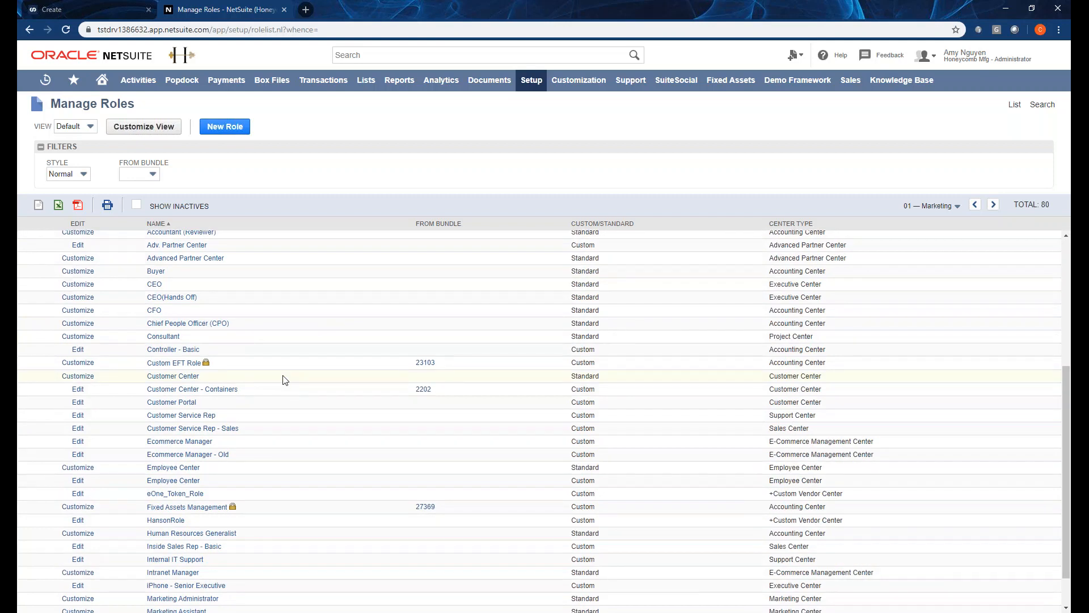
Open eOne_Token_Role and review its List and Setup permissions, including Access Token Management and Web Services.
left_click(177, 496)
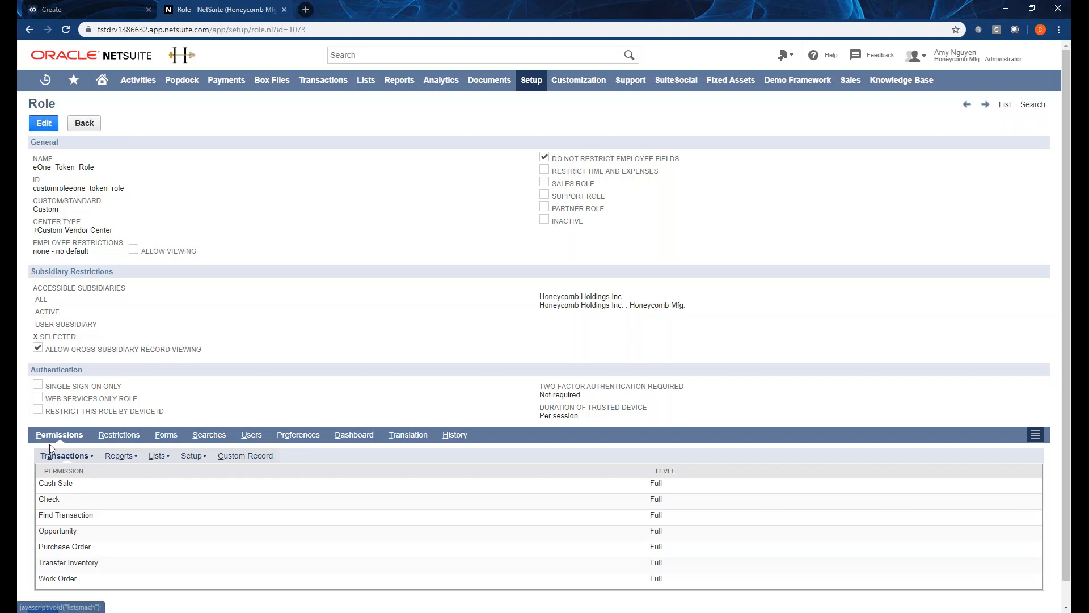
left_click(161, 462)
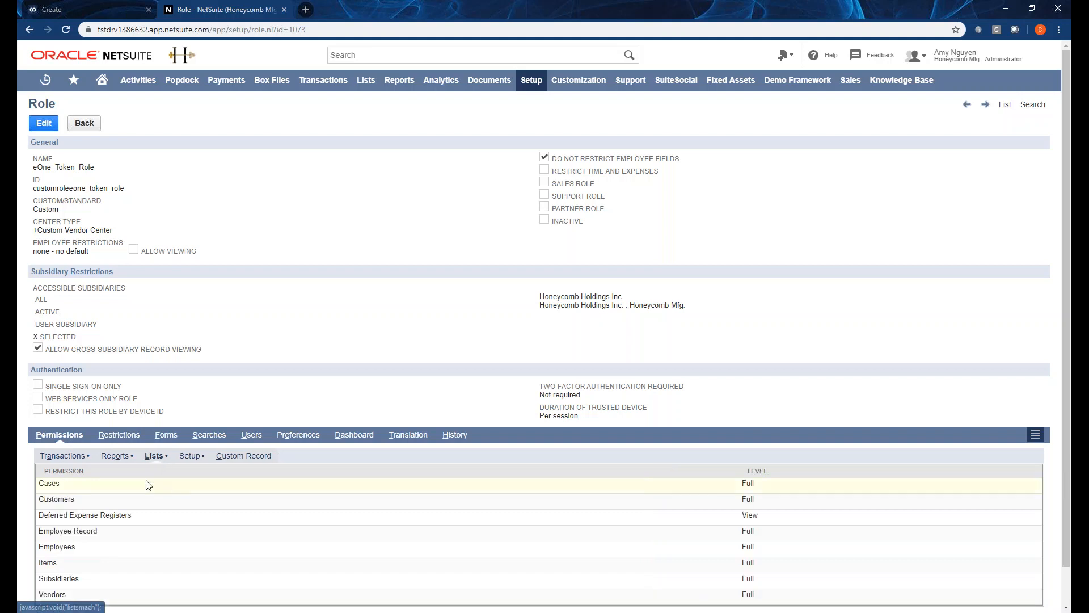
scroll(145, 481, "down", 1)
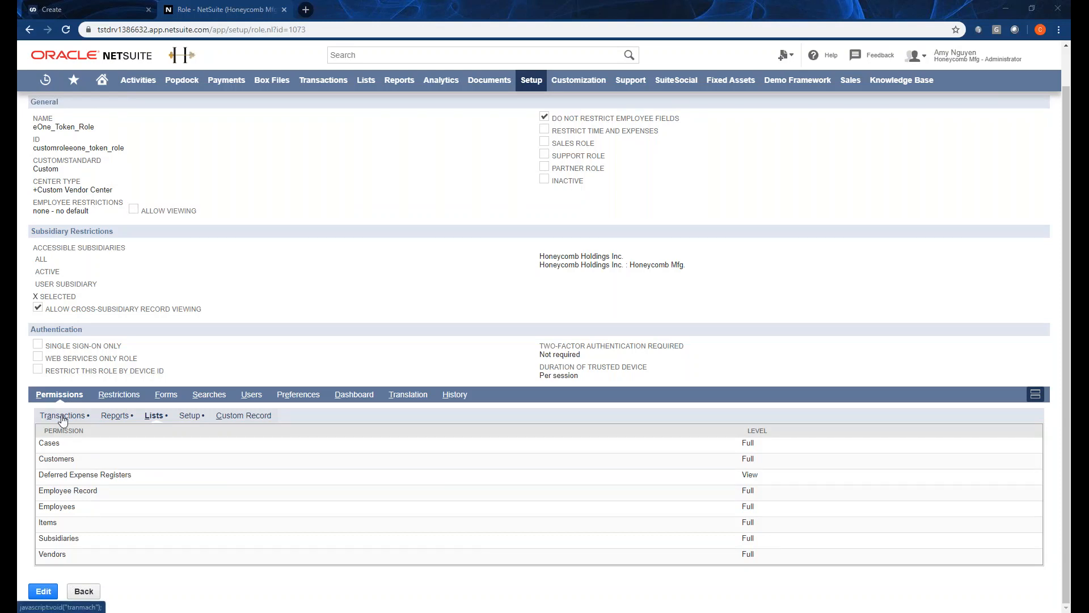
left_click(190, 415)
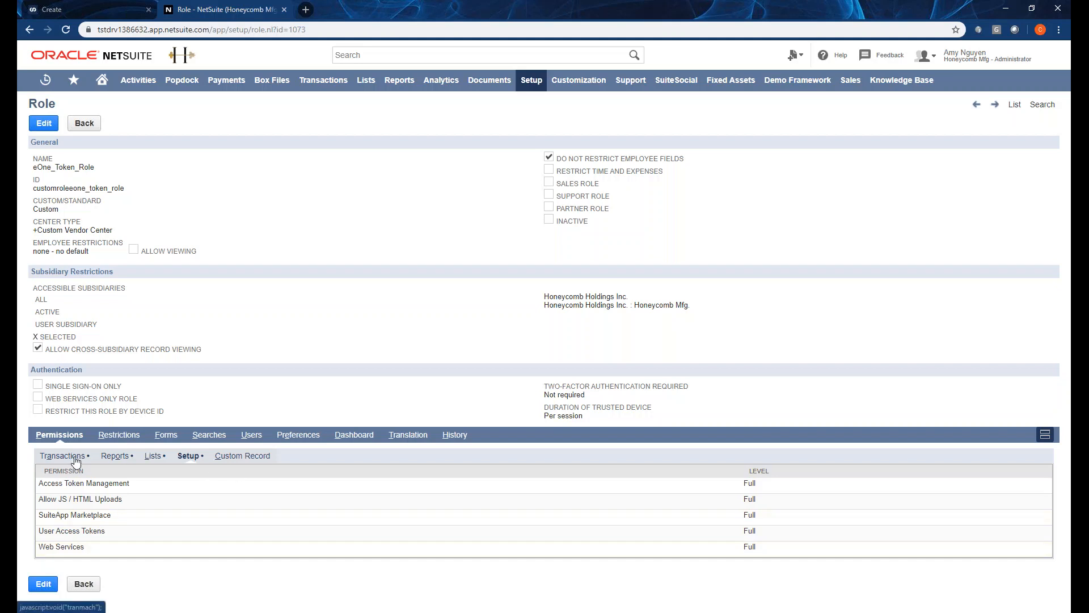
Show eOne_Token_Role's List permissions: Full access to Customers, Employees, Vendors, Items and more.
left_click(153, 455)
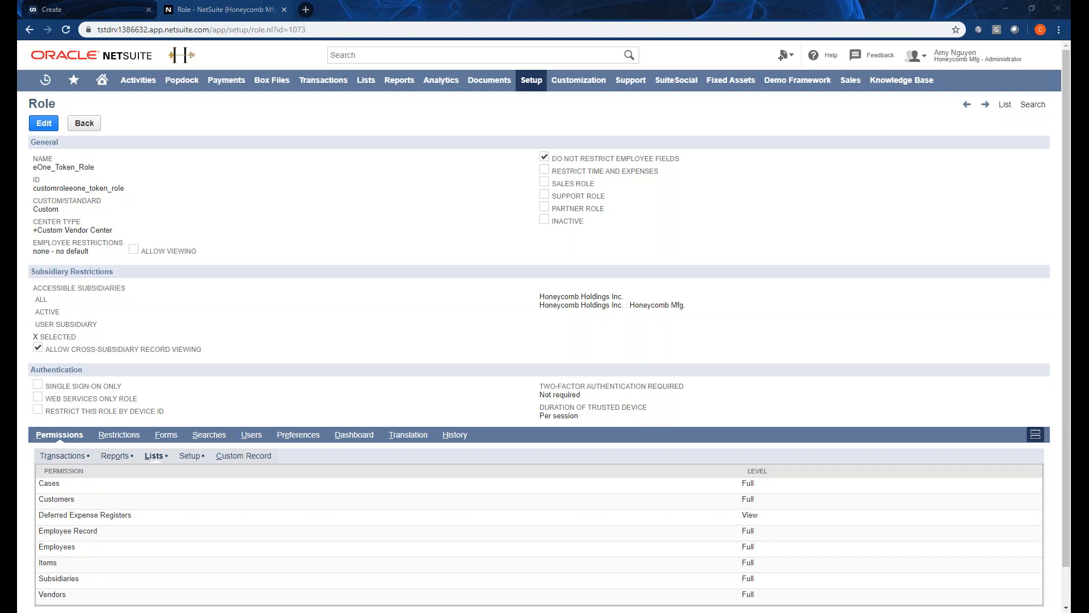
mouse_move(375, 88)
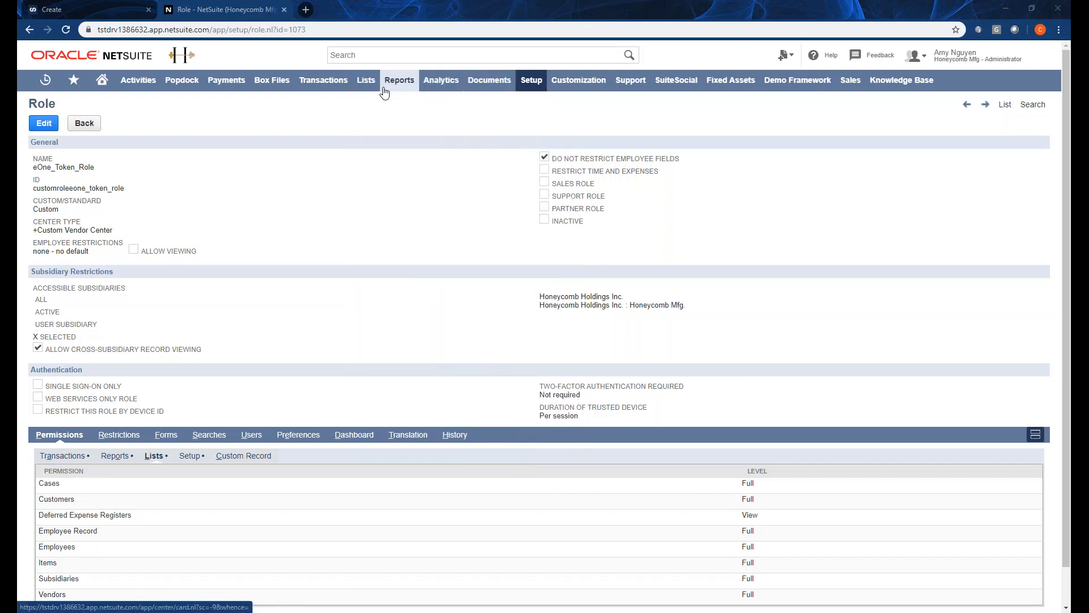
Open your own employee record (AP Clerk, Admin department) for editing from the employee list.
mouse_move(392, 167)
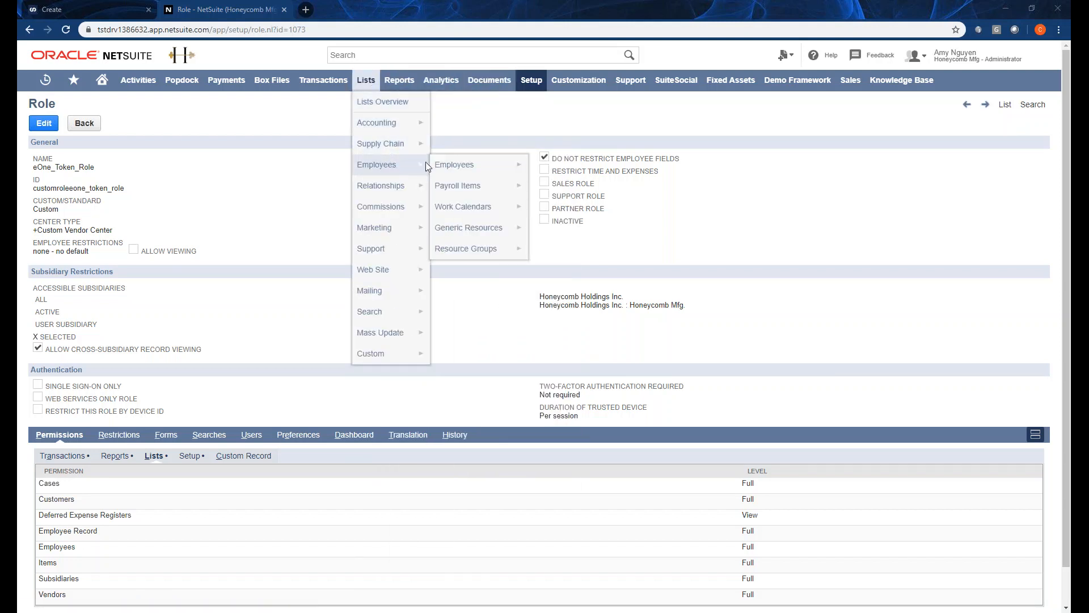
left_click(452, 168)
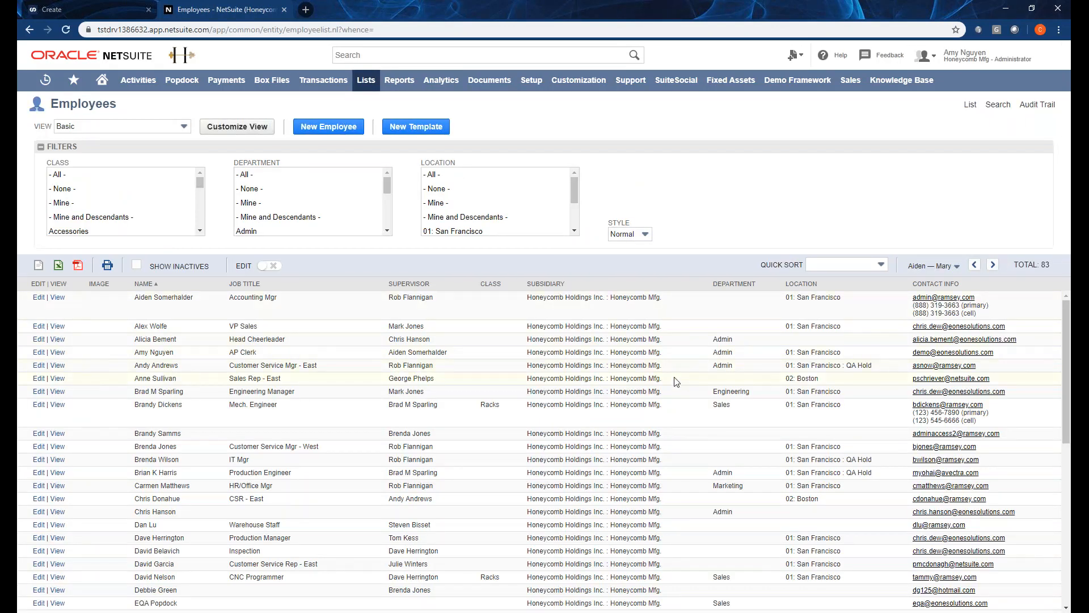
left_click(38, 353)
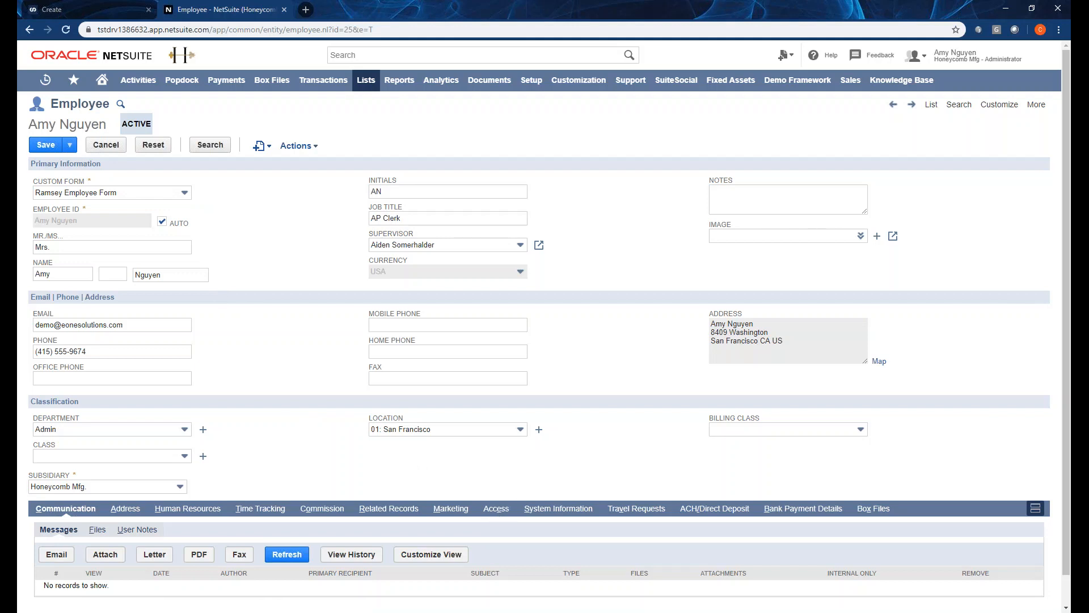
scroll(295, 479, "down", 1)
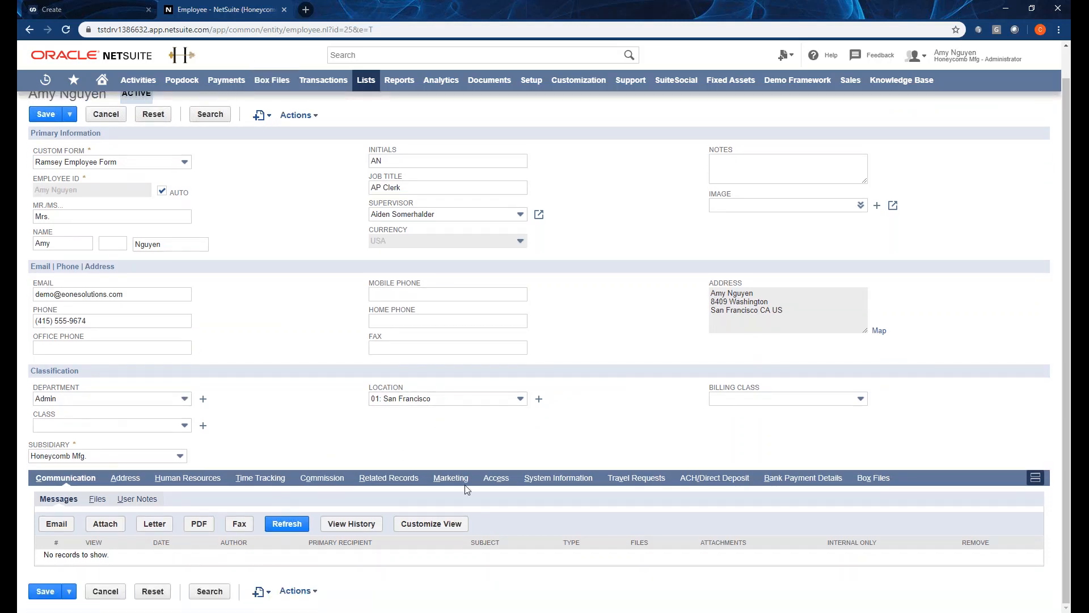
Confirm the employee's roles include eOne_Token_Role, then return to SmartConnect's connection form.
left_click(496, 478)
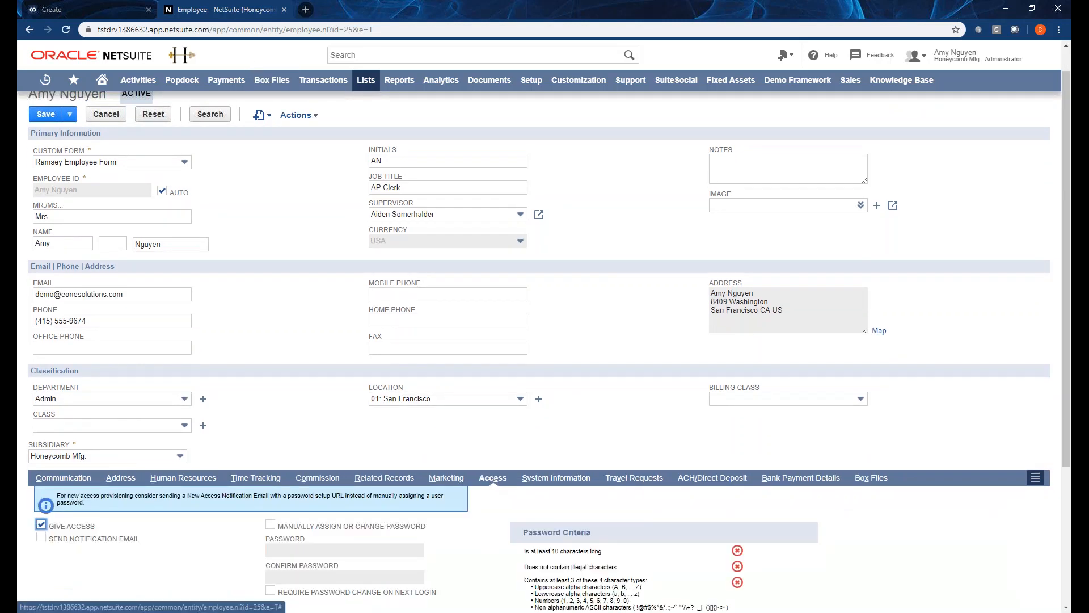
scroll(493, 479, "down", 1)
scroll(348, 482, "down", 3)
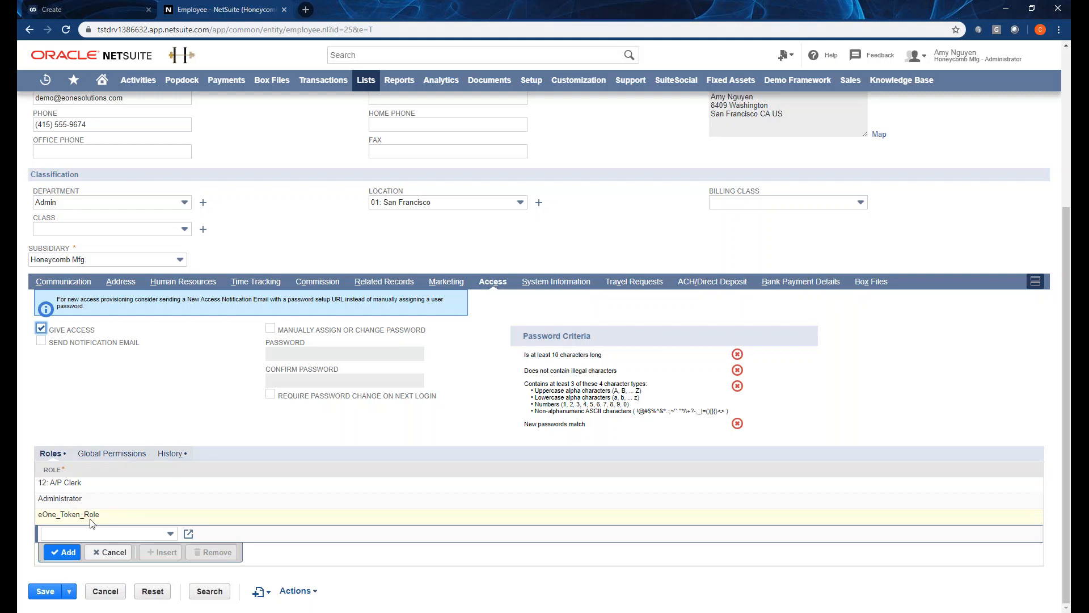
left_click_drag(103, 517, 42, 516)
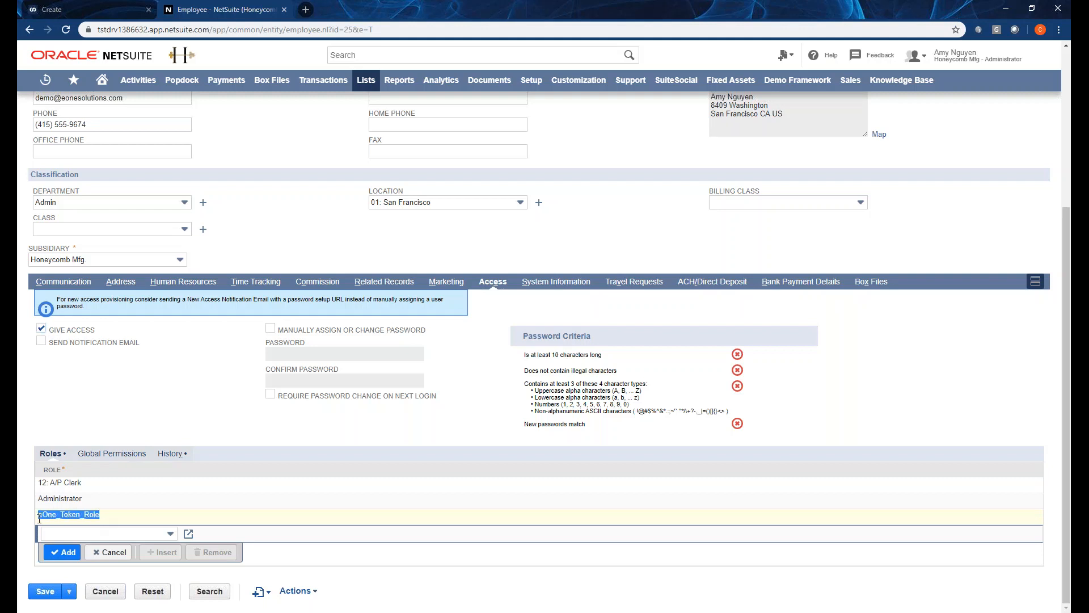
left_click(41, 516)
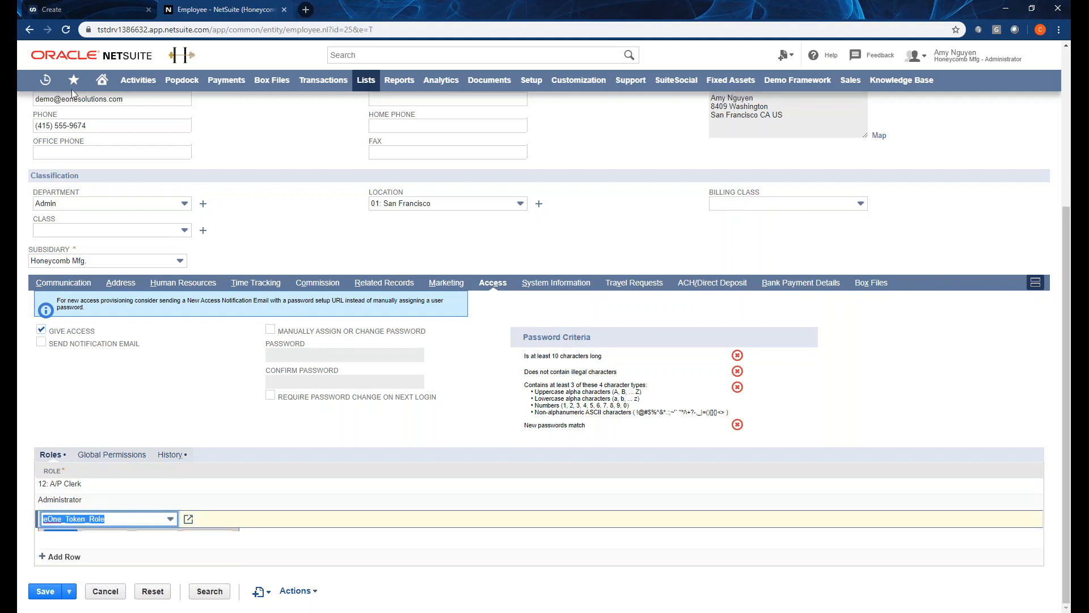
left_click(69, 9)
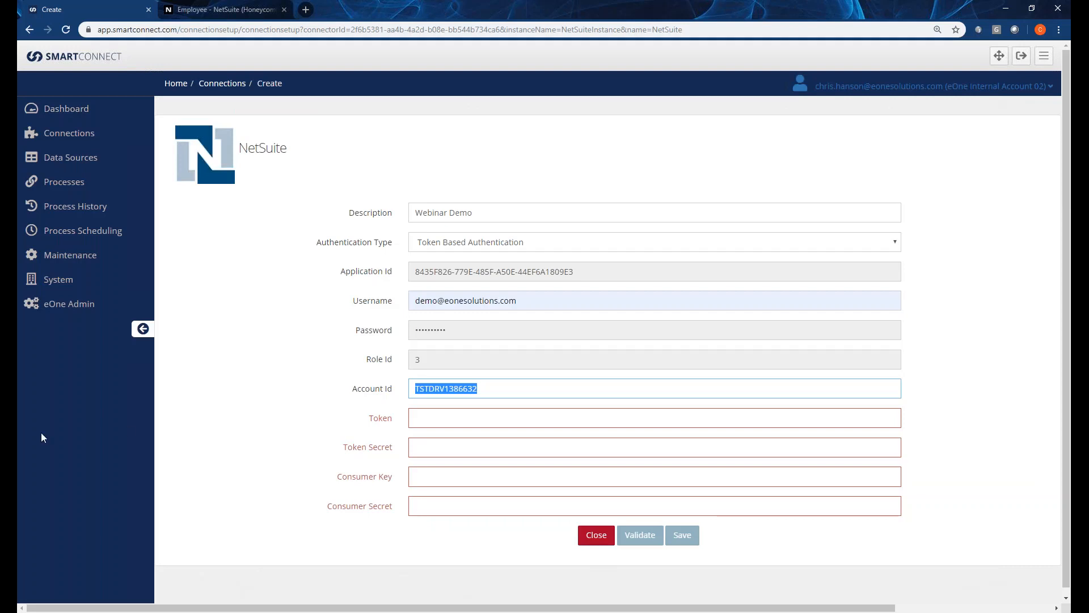
Paste the Token, Token Secret, Consumer Key and Consumer Secret, then save the Webinar Demo connection.
key("alt+Tab")
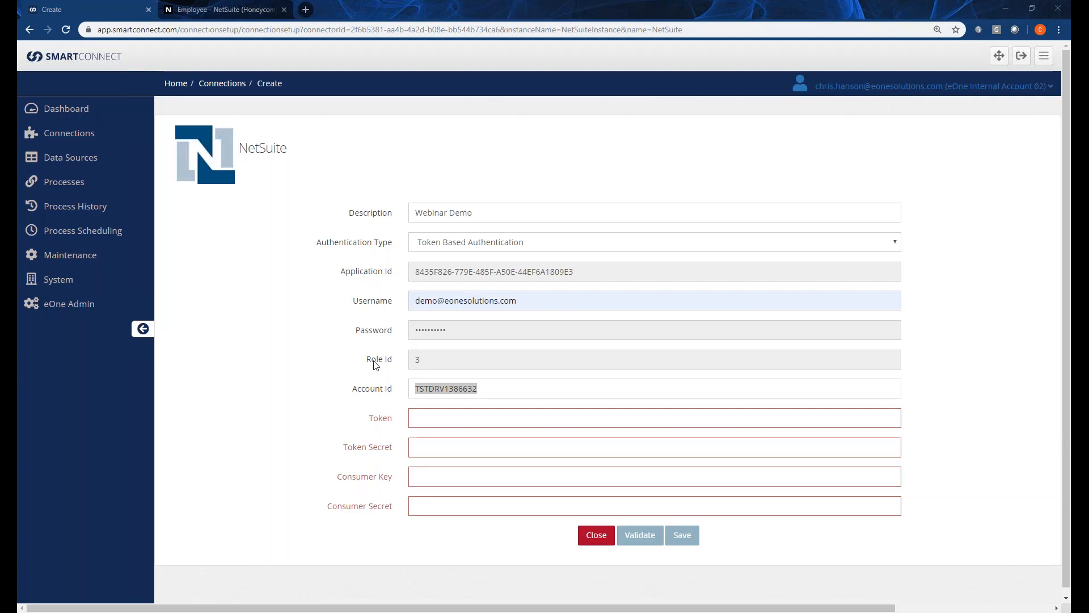
left_click(420, 418)
key("ctrl+v")
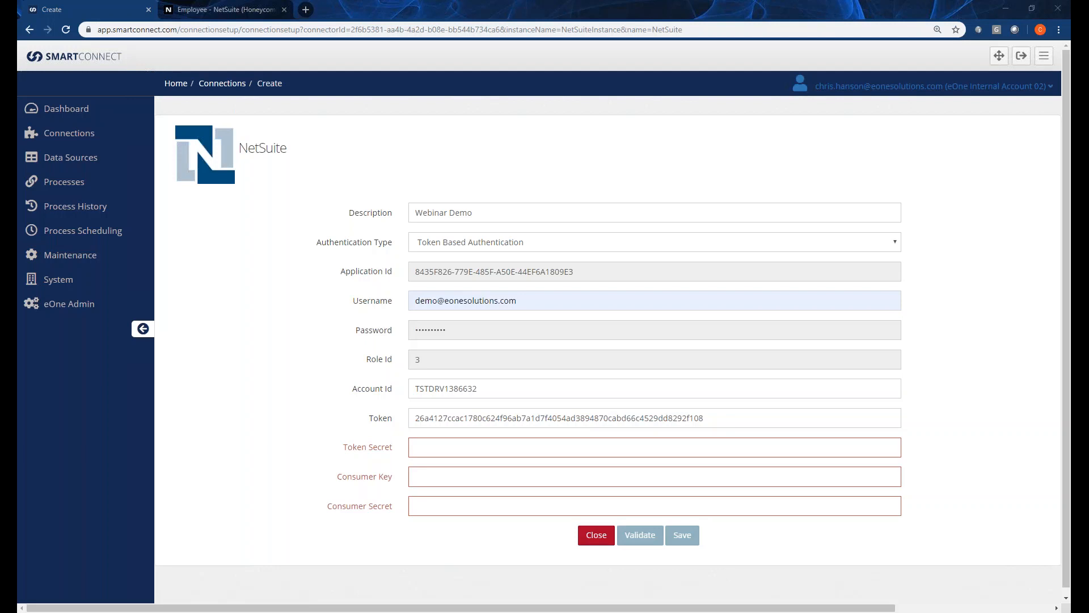
left_click(444, 447)
key("ctrl+v")
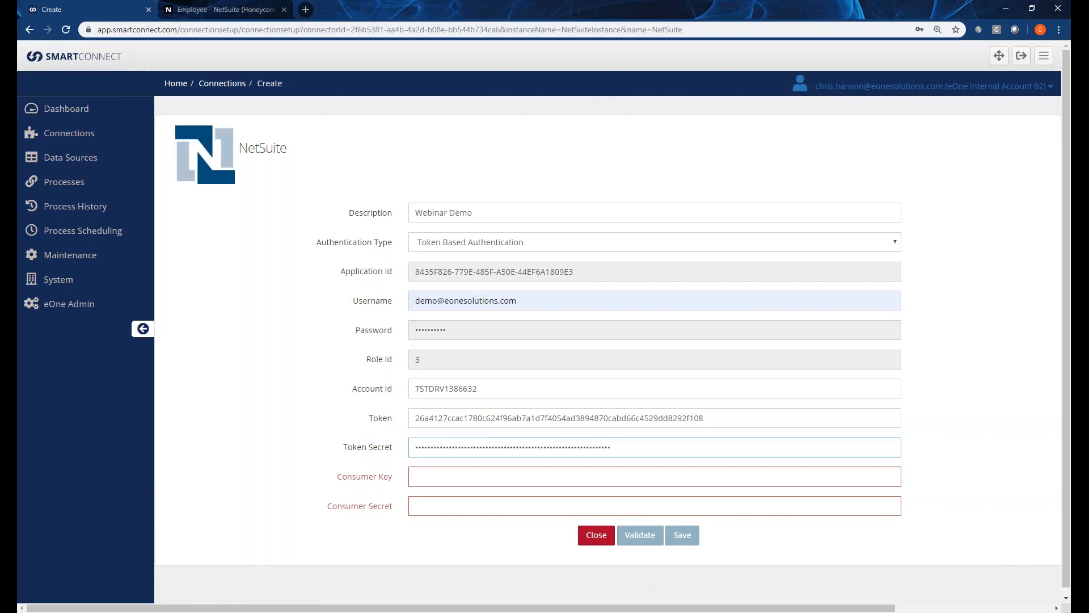
left_click(476, 478)
key("ctrl+v")
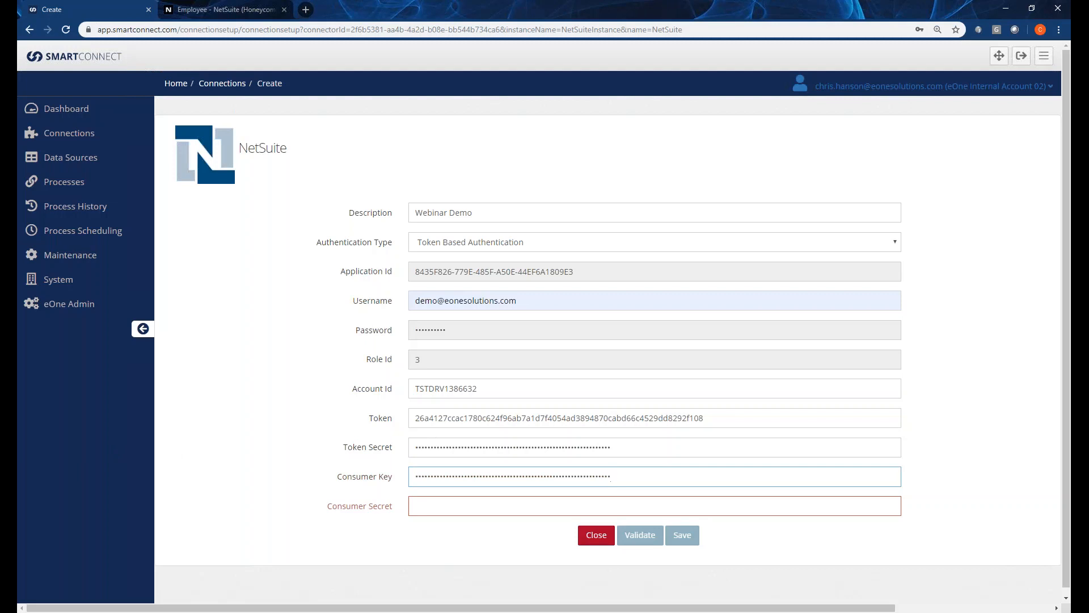
left_click(472, 506)
key("ctrl+v")
left_click(682, 535)
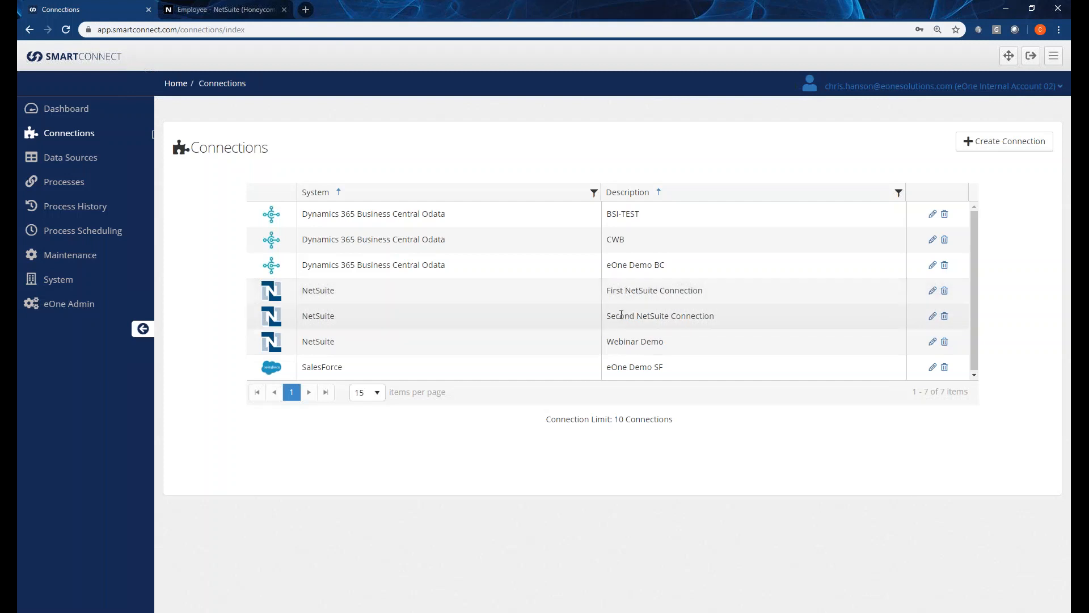
left_click(931, 343)
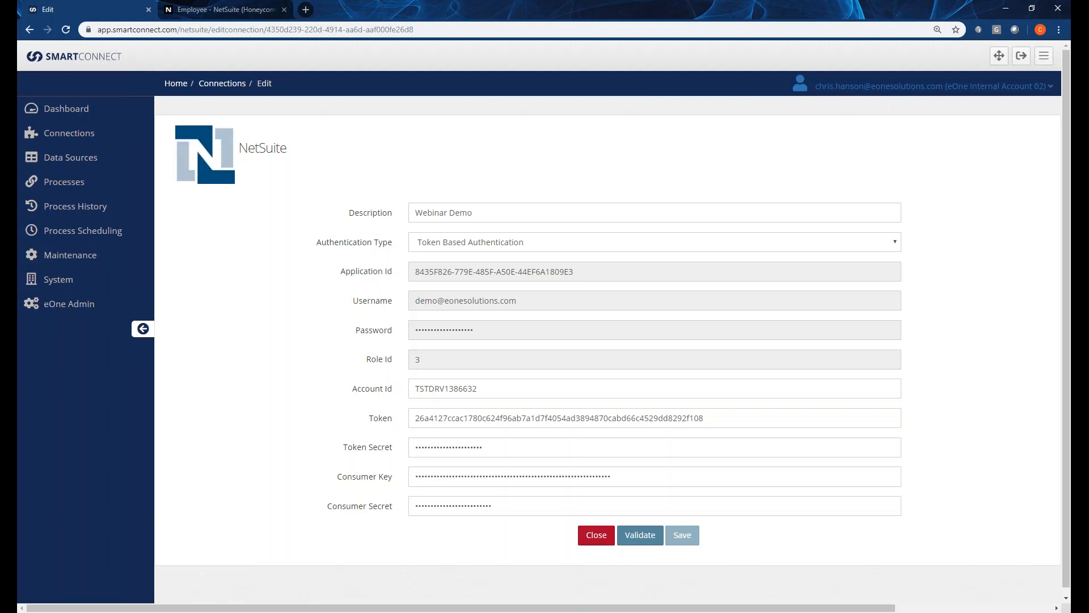
left_click(591, 547)
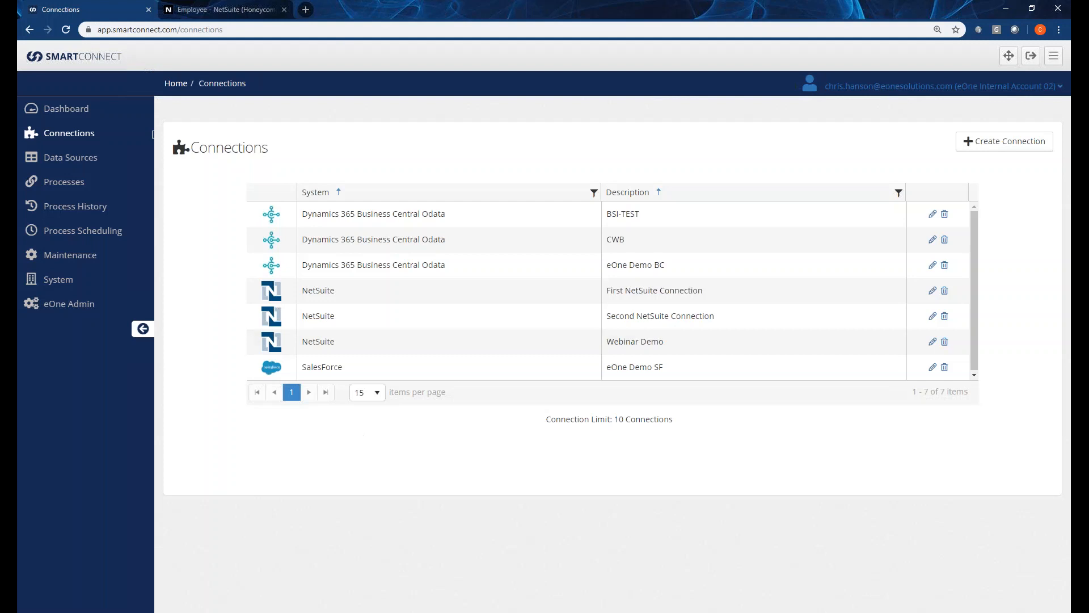
Expand Data Sources in the sidebar to show Bulk Sources, Change Triggers and Realtime Triggers.
left_click(82, 159)
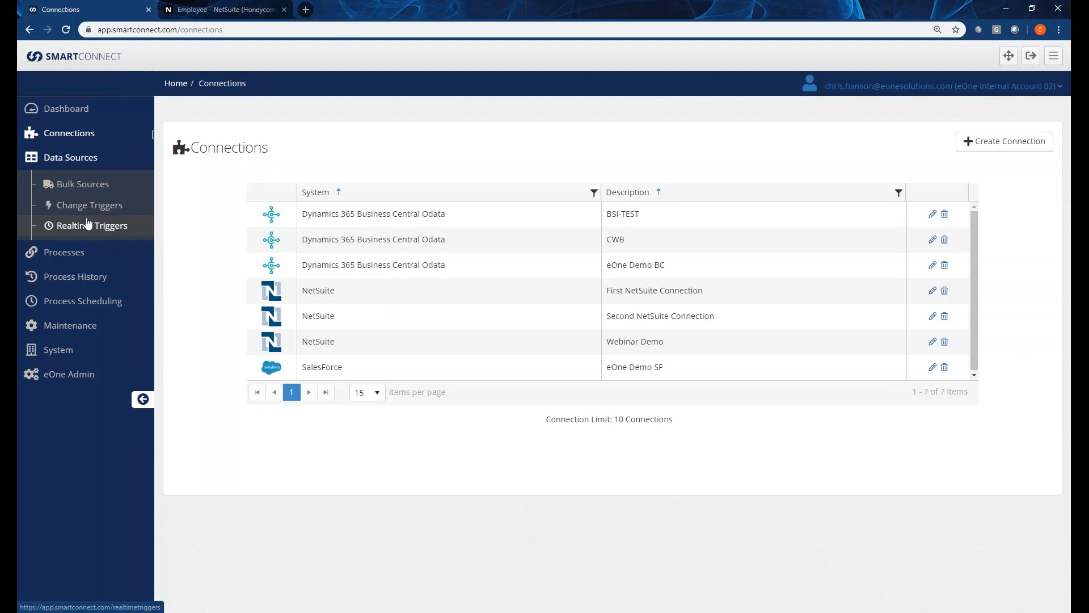
Create a new NetSuite Query bulk data source from Bulk Sources > Query.
left_click(80, 187)
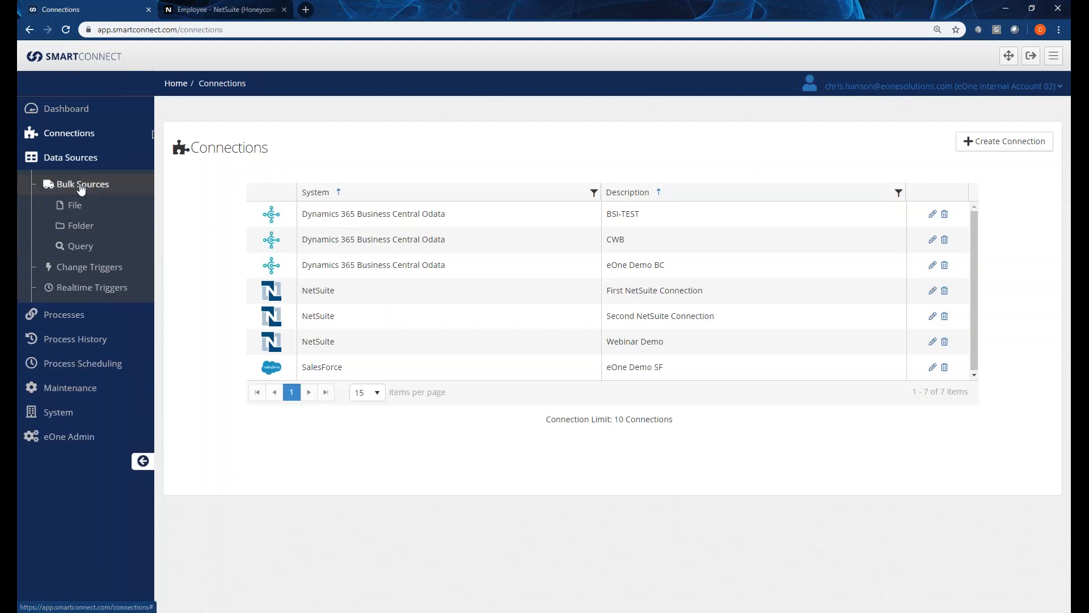
left_click(81, 251)
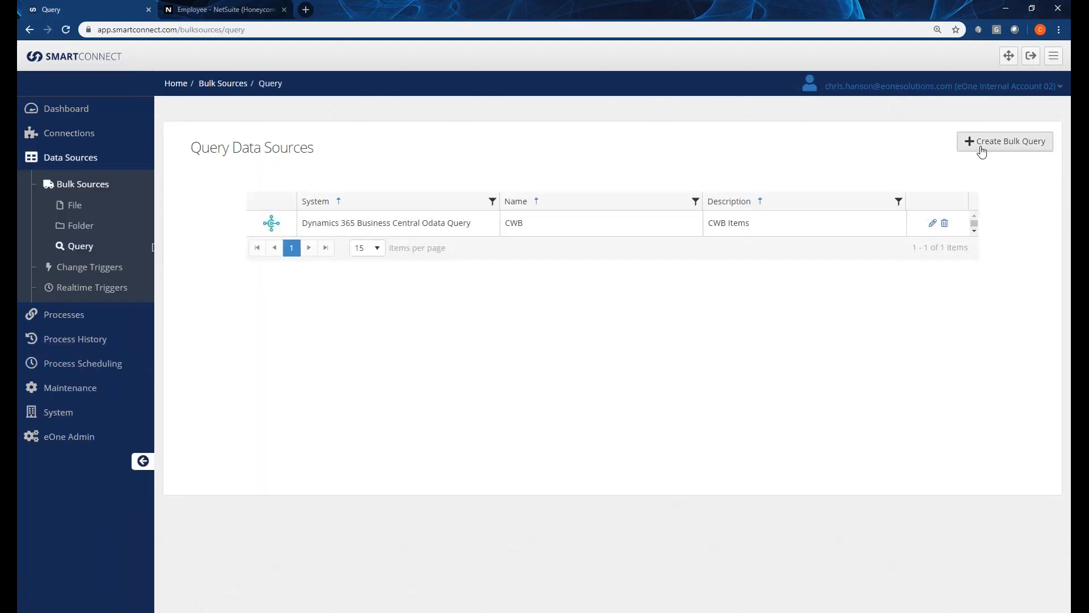
left_click(992, 145)
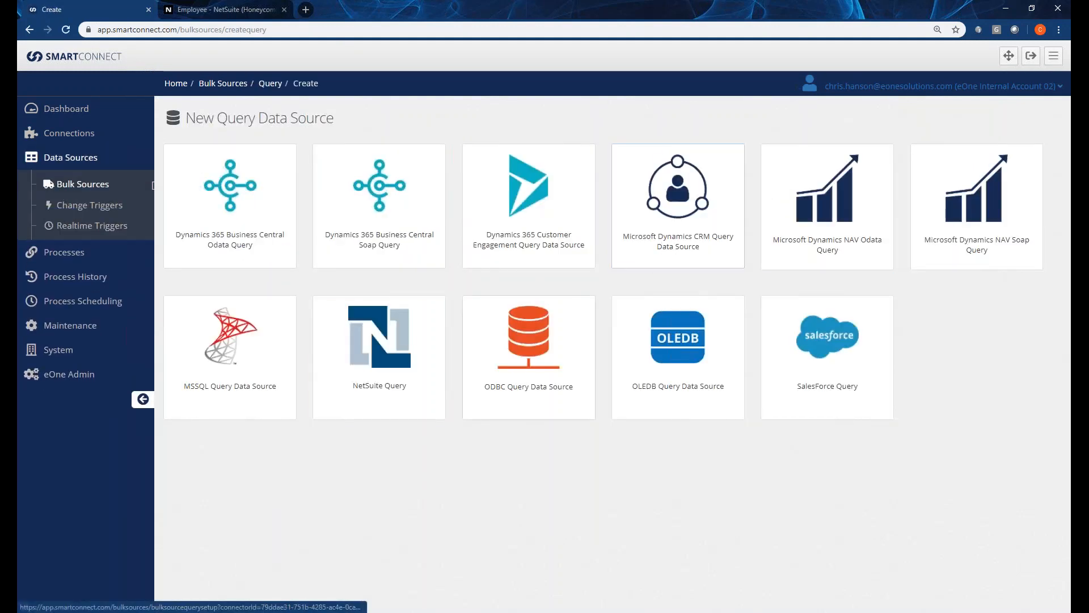
left_click(401, 348)
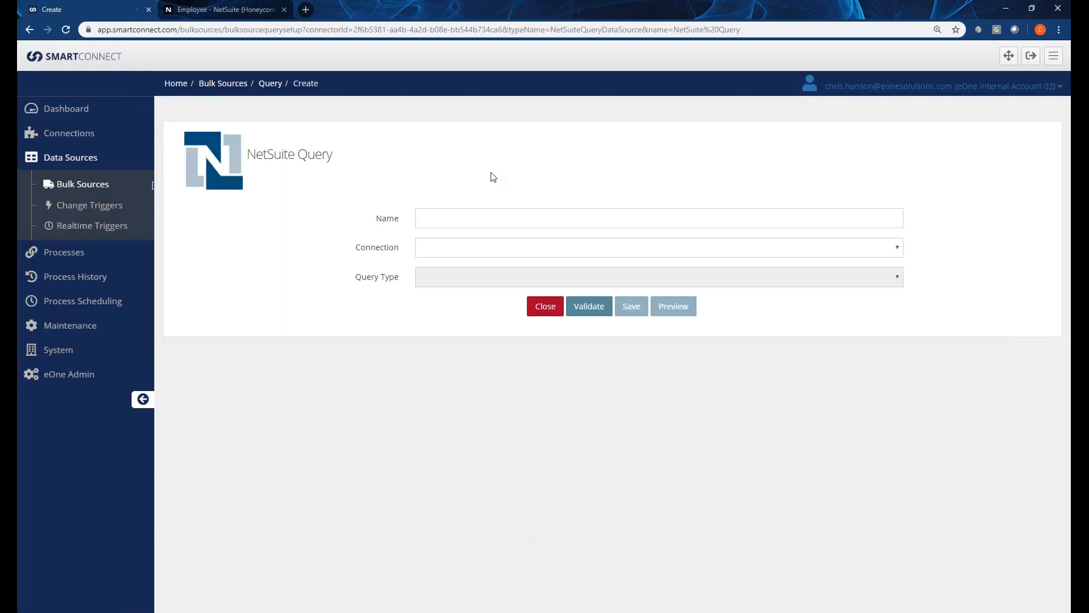
Name it 'Test Data Source 1' and select First NetSuite Connection.
left_click(474, 217)
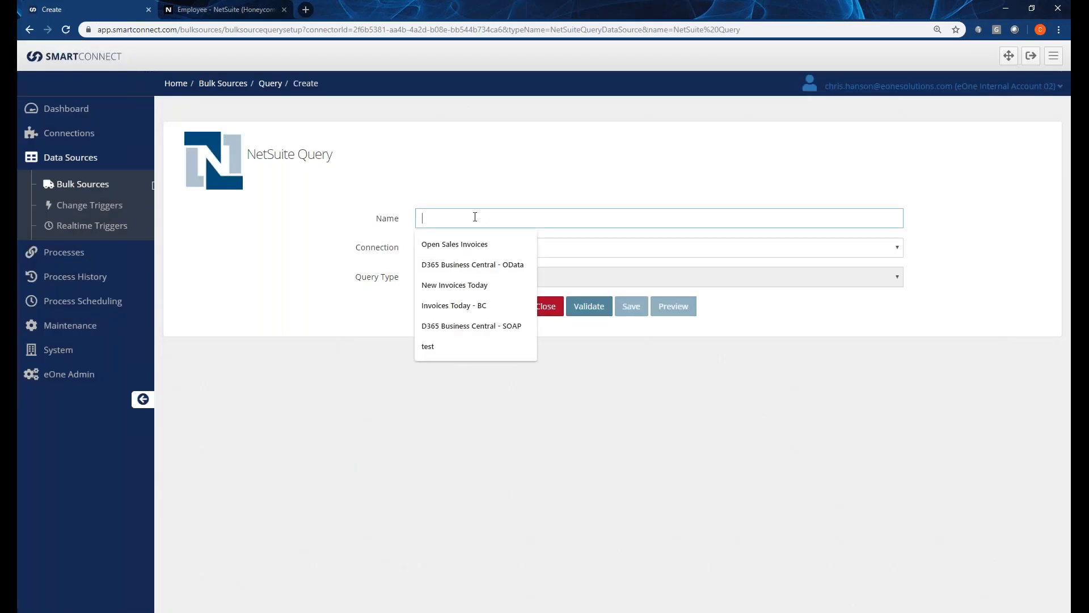
type("Test Da")
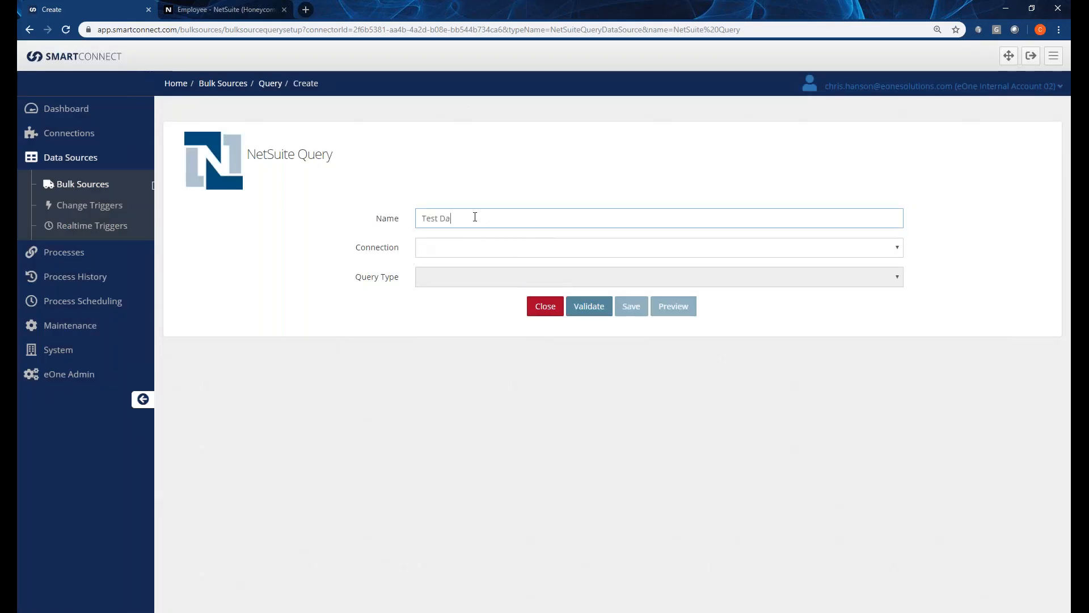
type("ta Source 1")
key("Tab")
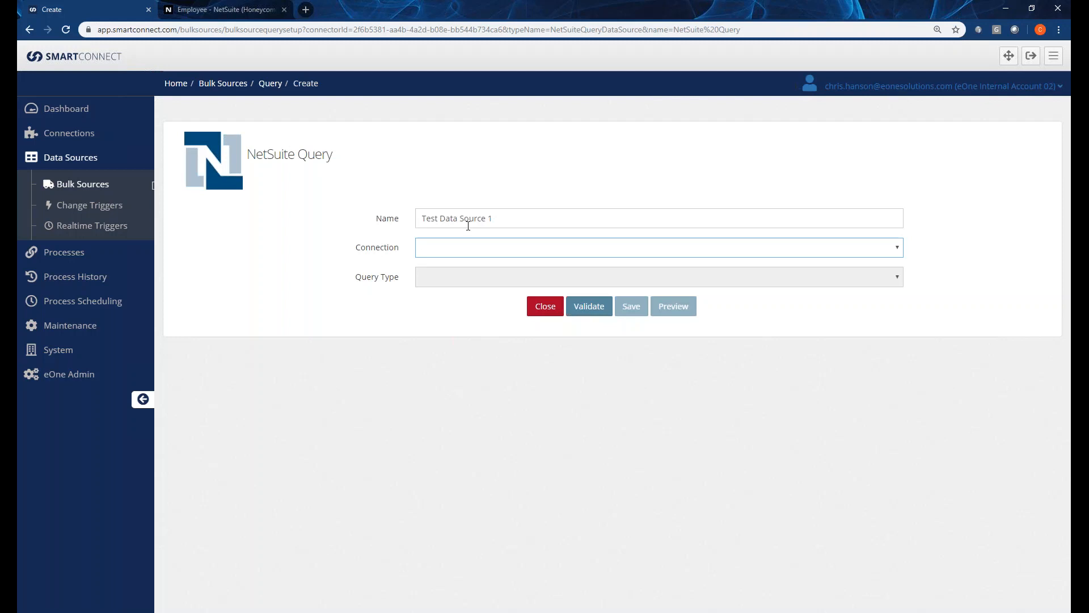
left_click(470, 252)
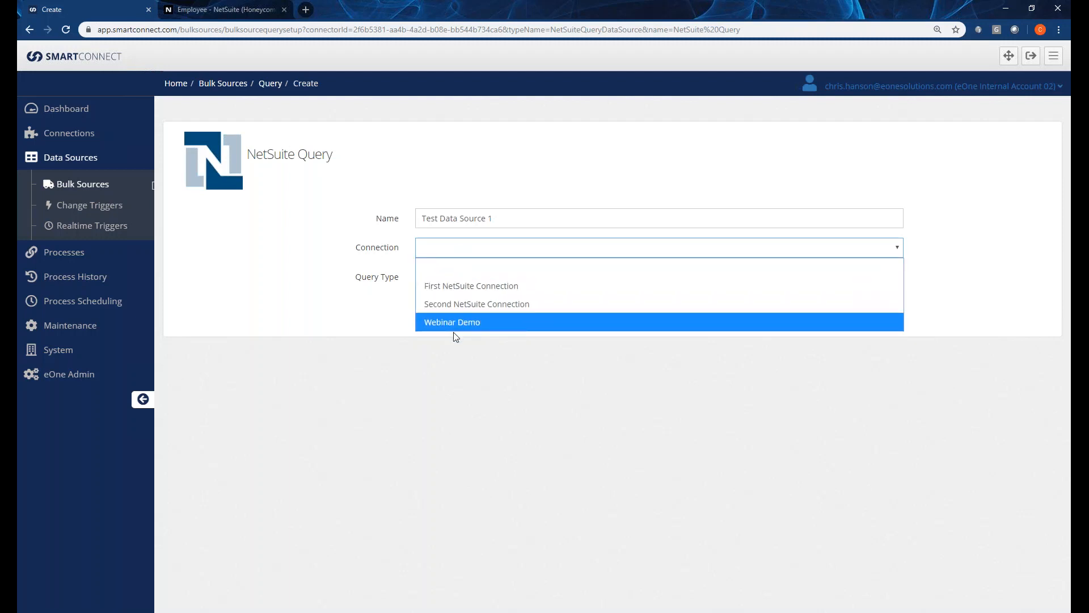
left_click(463, 289)
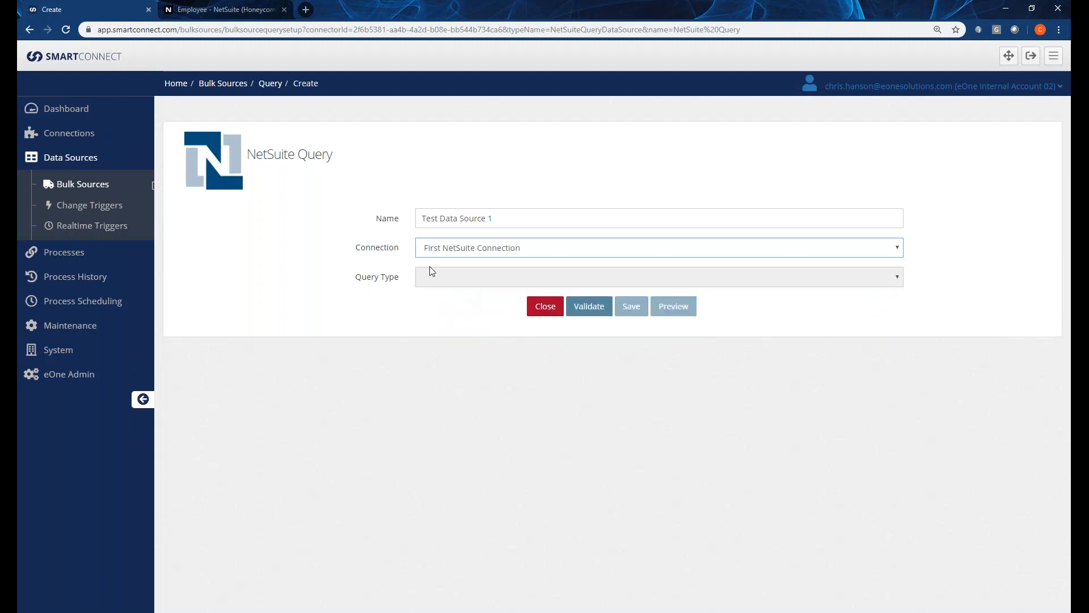
Validate the NetSuite query and check the Query Type options, Saved Search and Custom Filter.
left_click(586, 308)
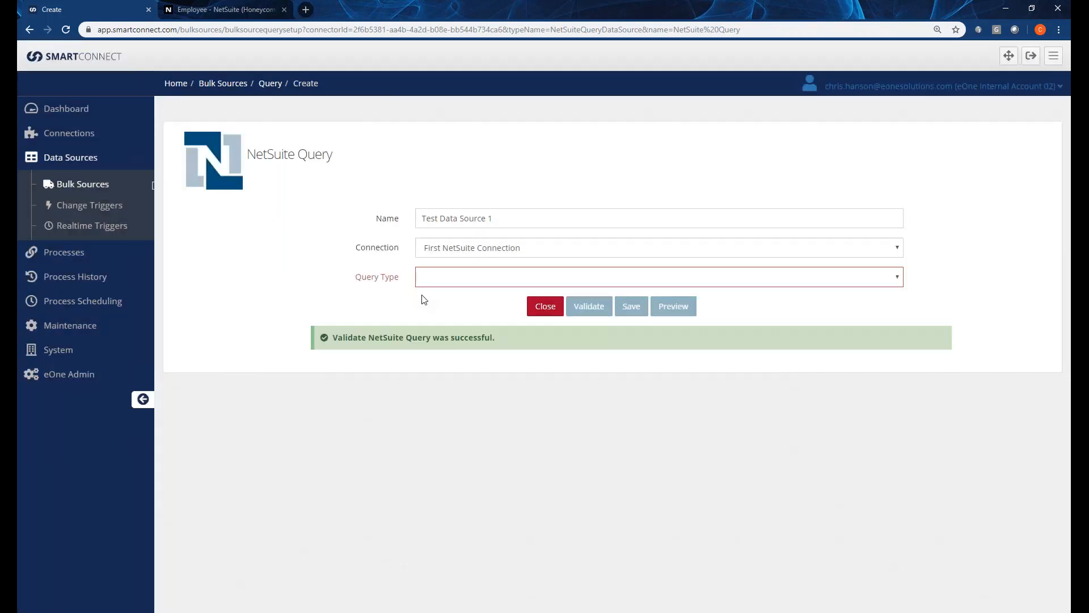
left_click(440, 272)
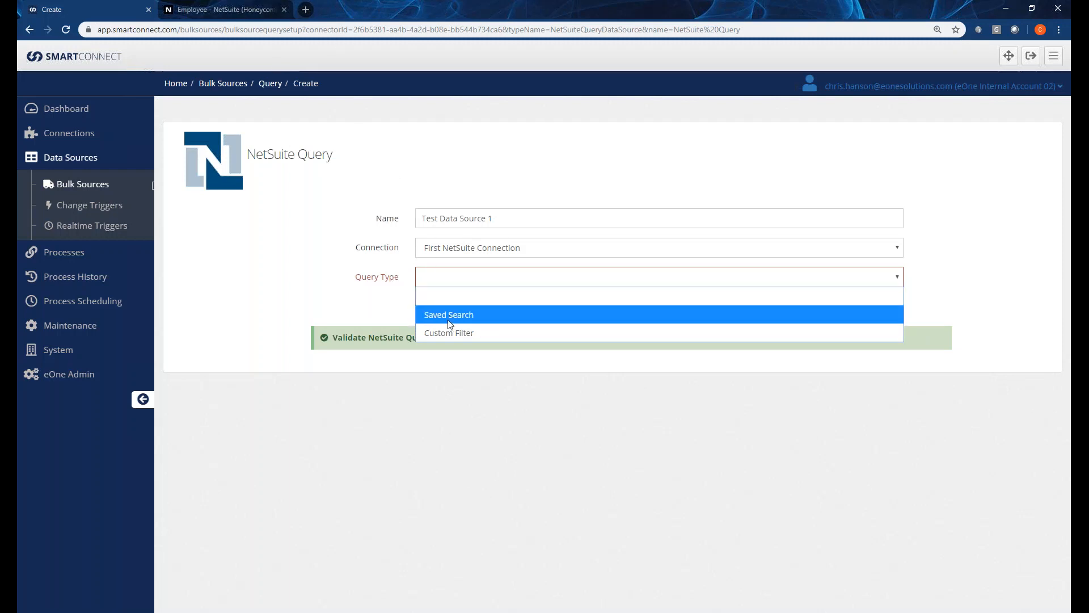
left_click(241, 11)
From NetSuite's saved searches list, start a new saved search of Customer records.
left_click(241, 11)
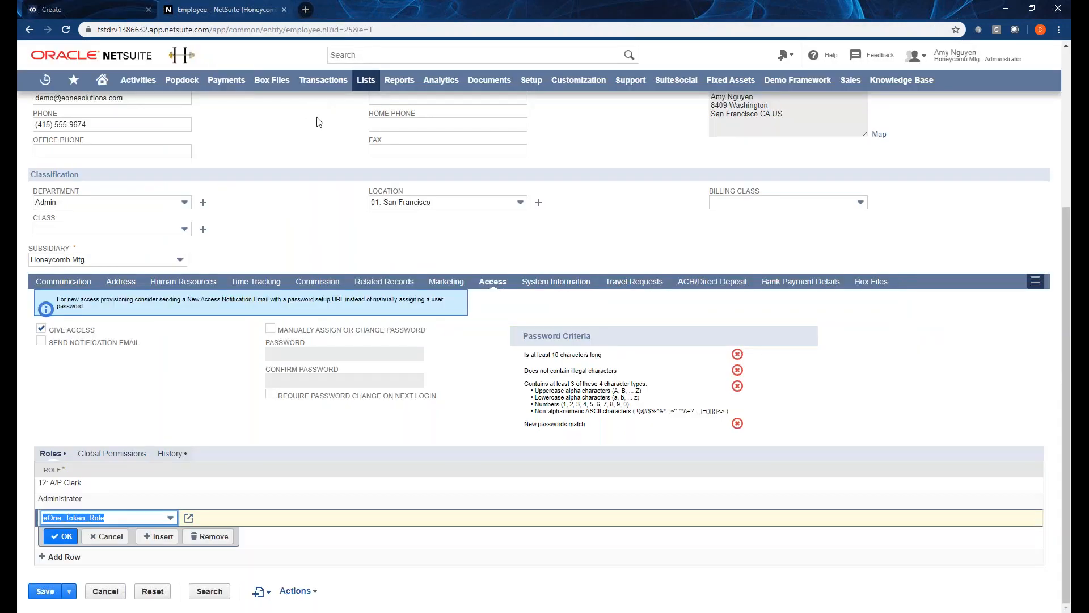
mouse_move(363, 83)
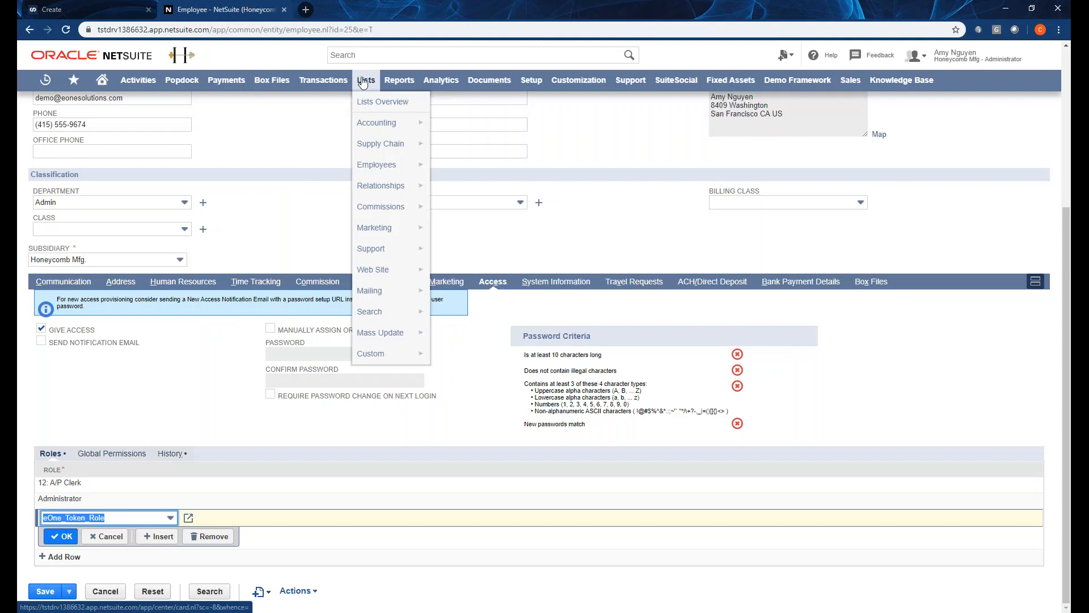
mouse_move(405, 89)
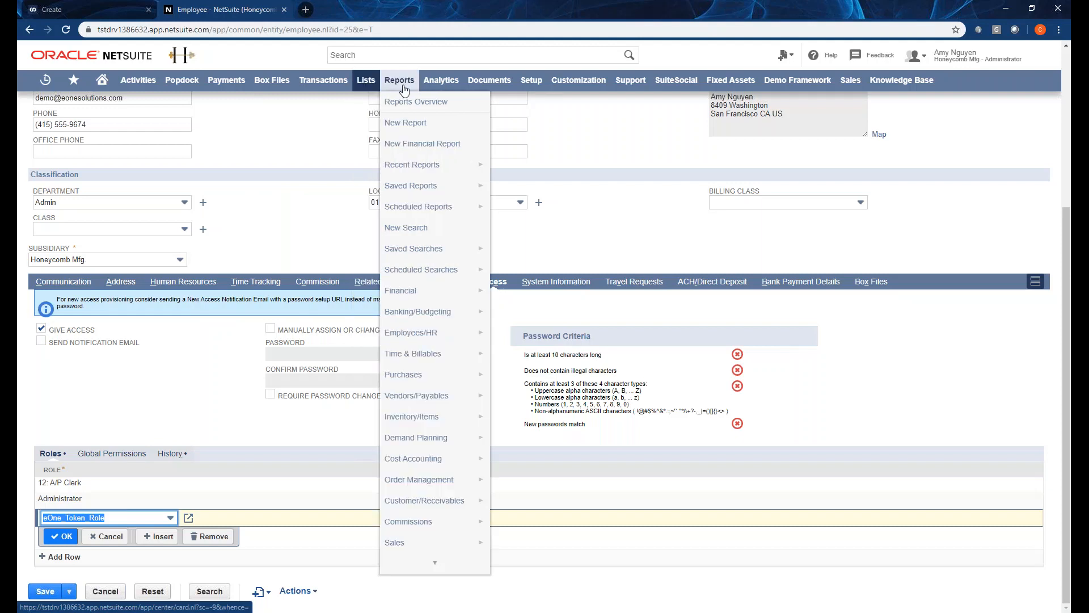
mouse_move(438, 253)
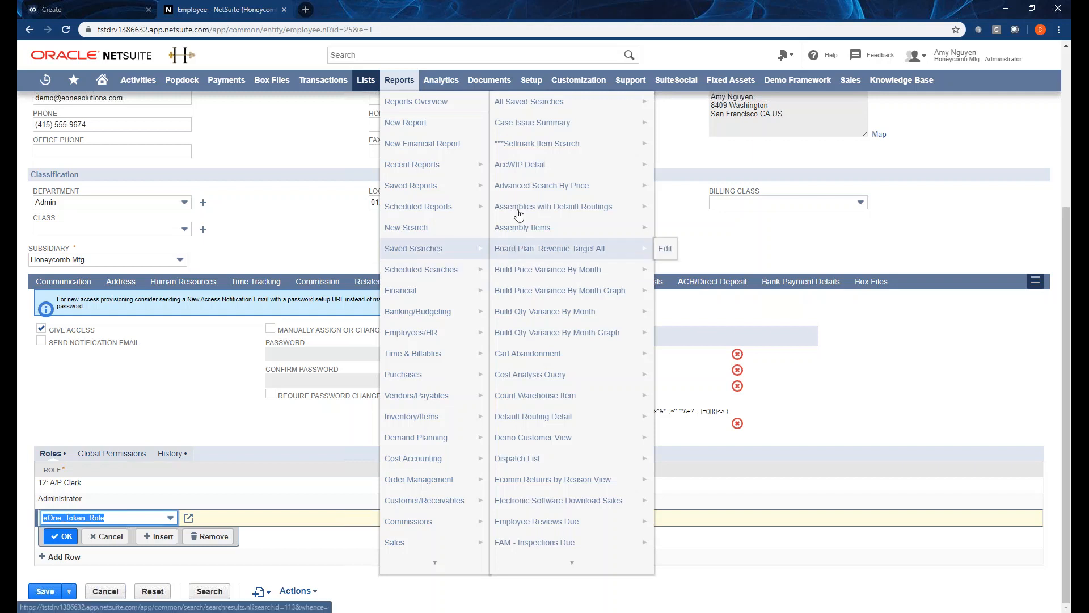
left_click(521, 105)
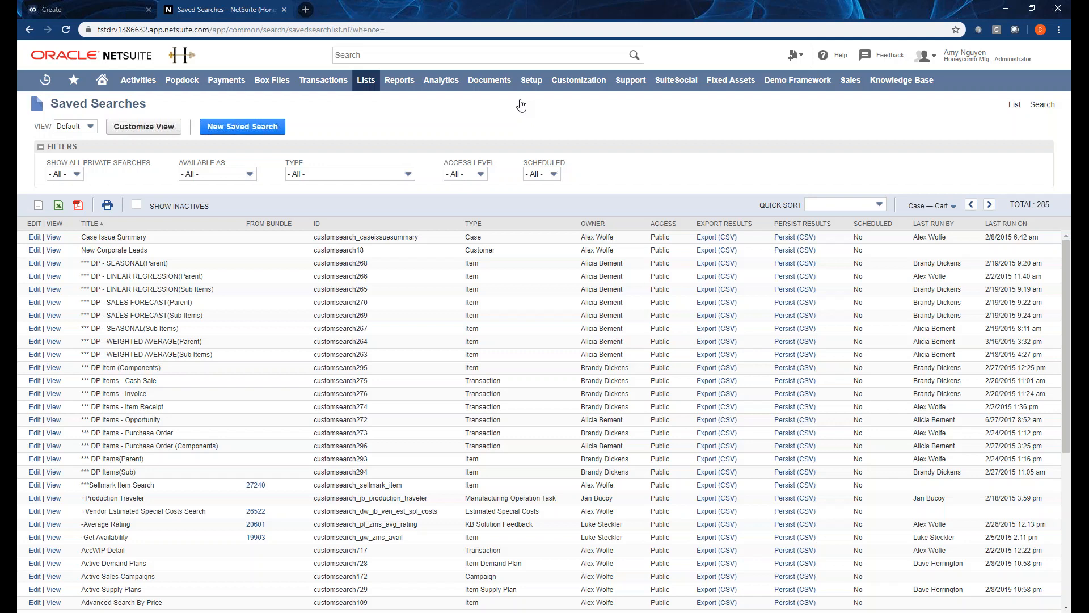
left_click(257, 128)
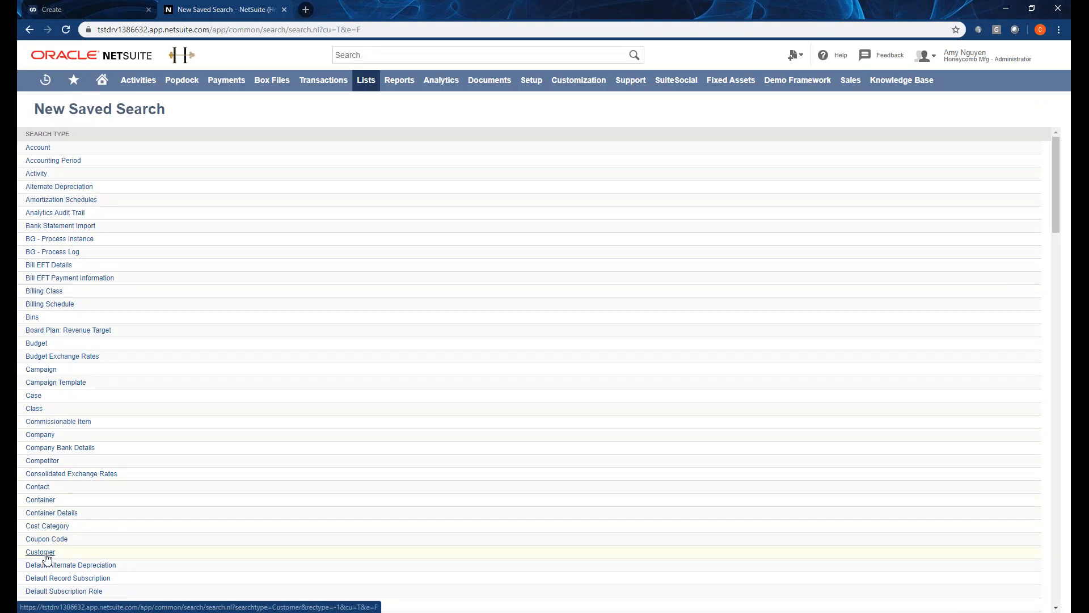
scroll(47, 558, "down", 1)
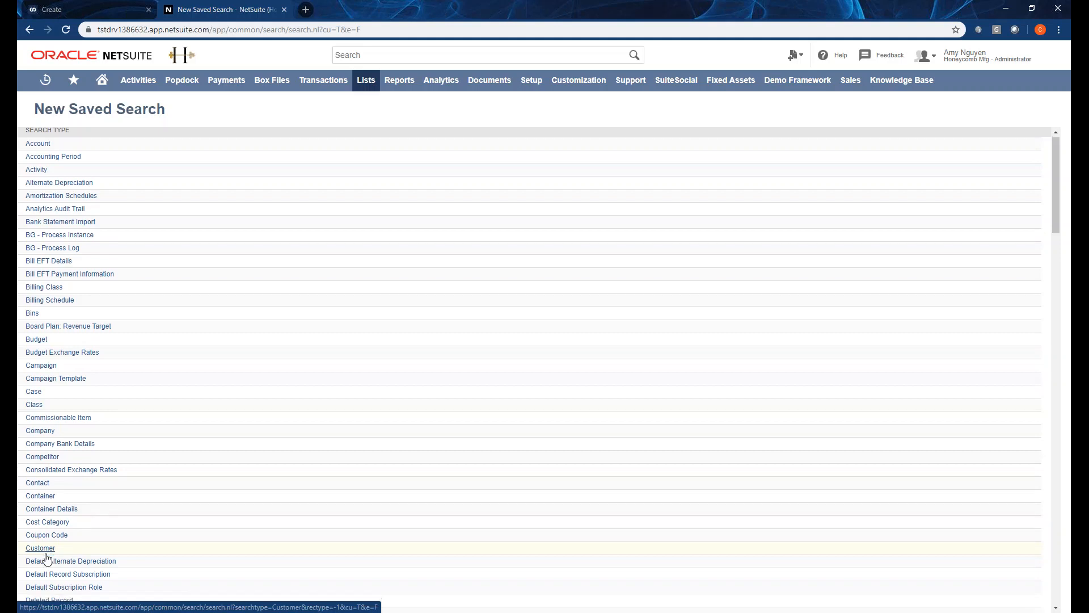
left_click(42, 502)
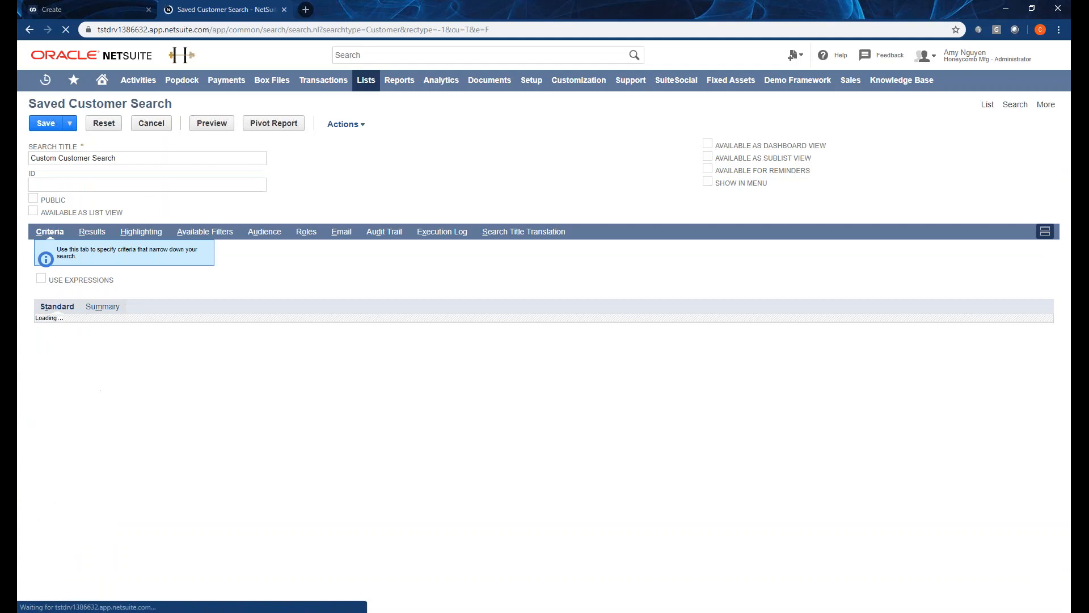
Replace the existing search title with 'SC Webinar Saved Search 1'.
left_click_drag(134, 161, 20, 161)
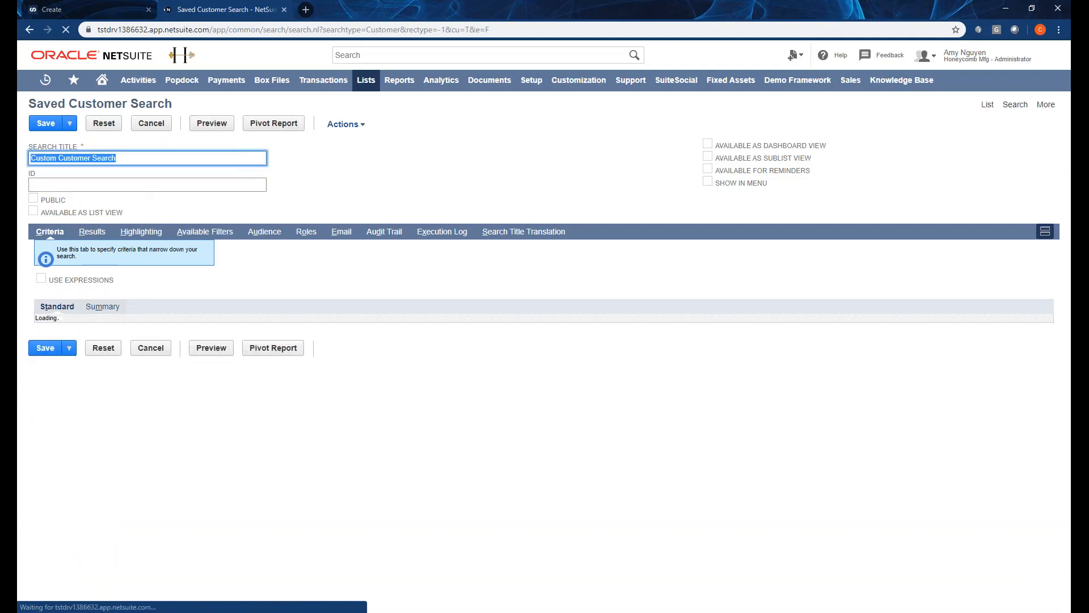
type("SC Webinar ")
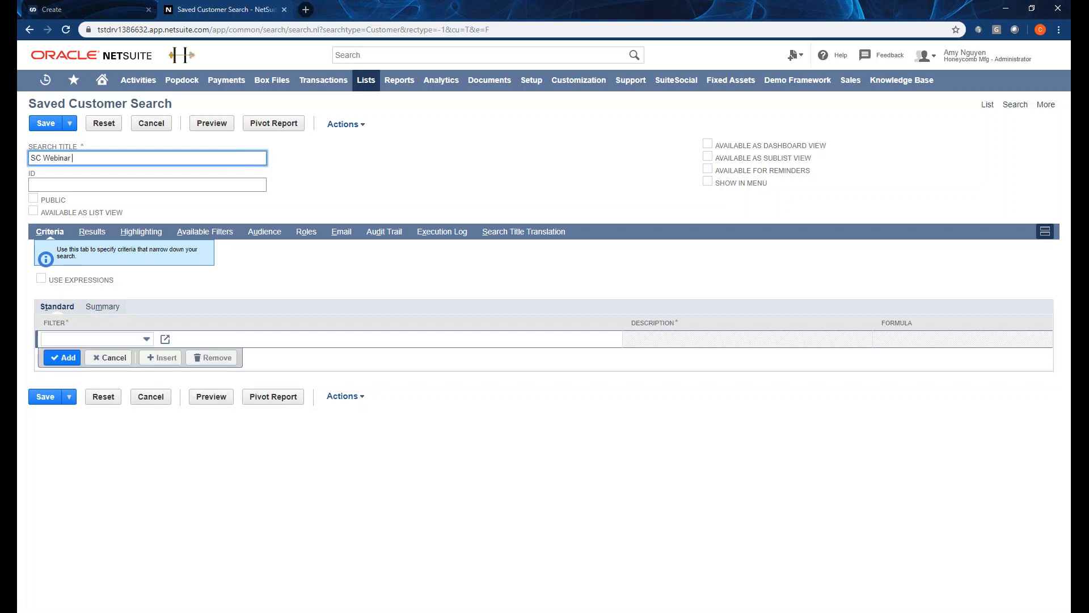
type("Saved Search 1")
left_click(110, 191)
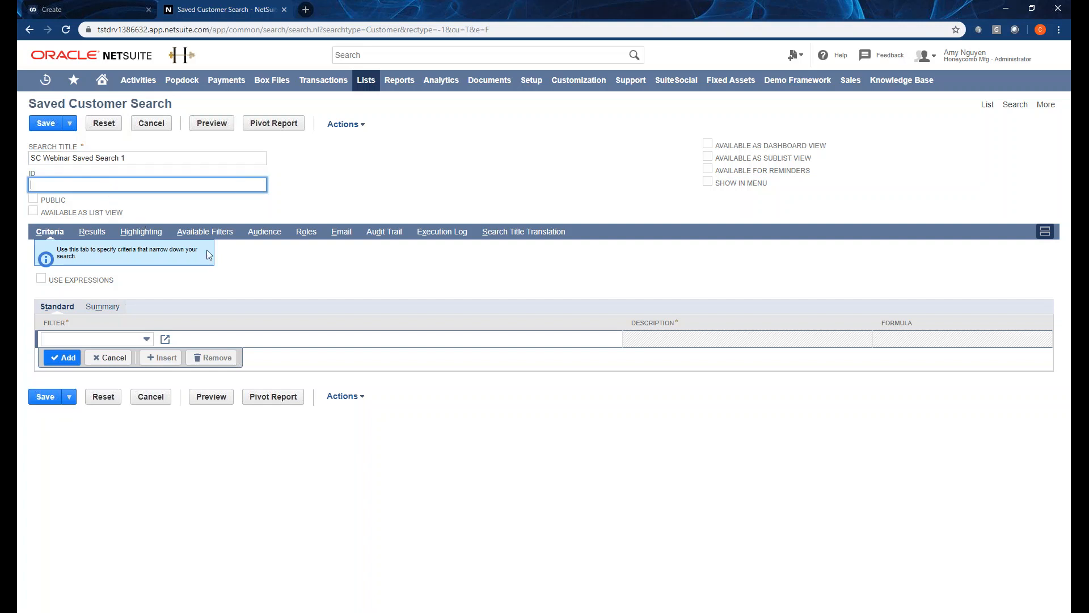
Preview the search and browse the 1081 customers with email, phone, fax and primary contact columns.
left_click(211, 403)
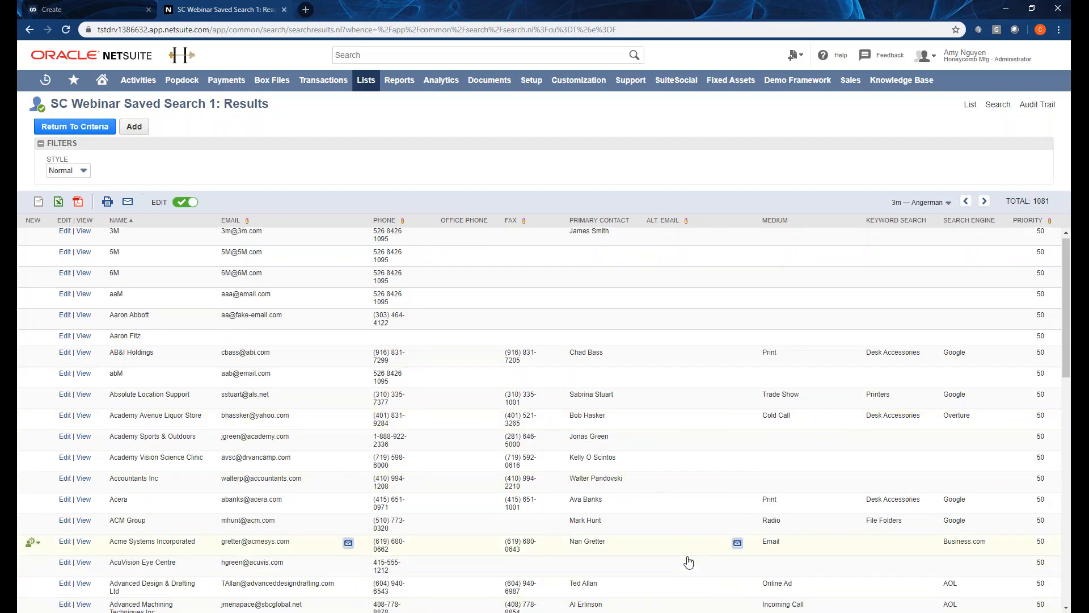
scroll(678, 556, "down", 4)
scroll(670, 552, "up", 4)
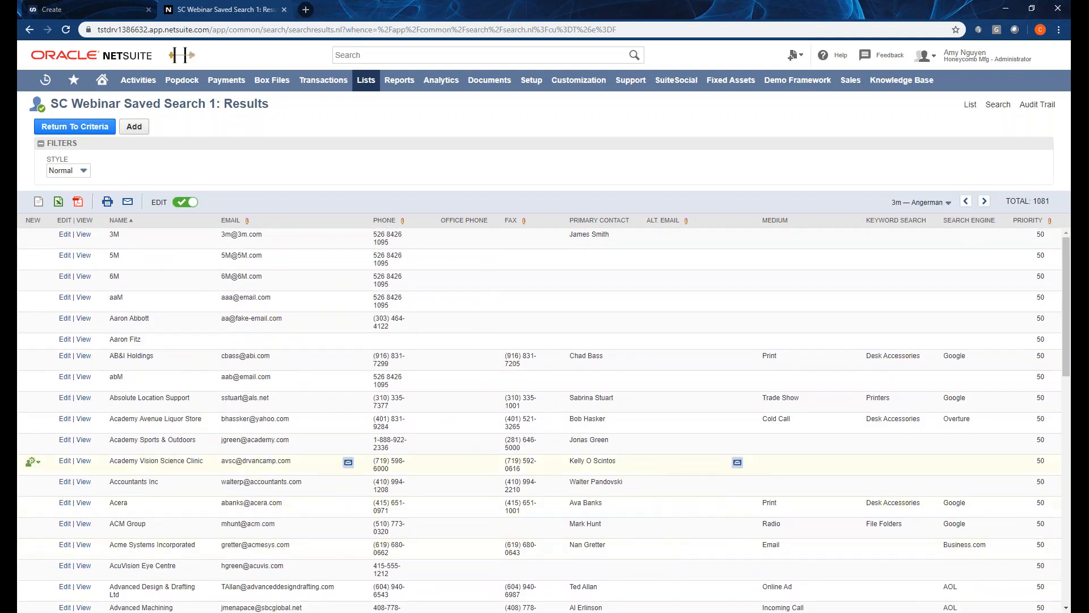
scroll(243, 345, "down", 7)
scroll(242, 344, "down", 5)
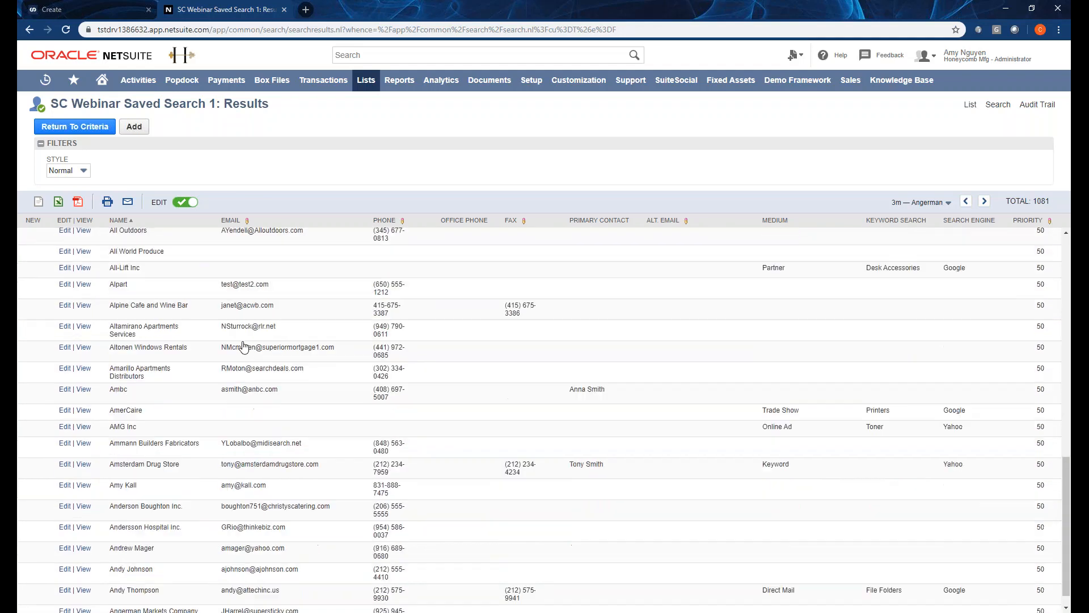
scroll(388, 335, "up", 8)
scroll(389, 335, "up", 5)
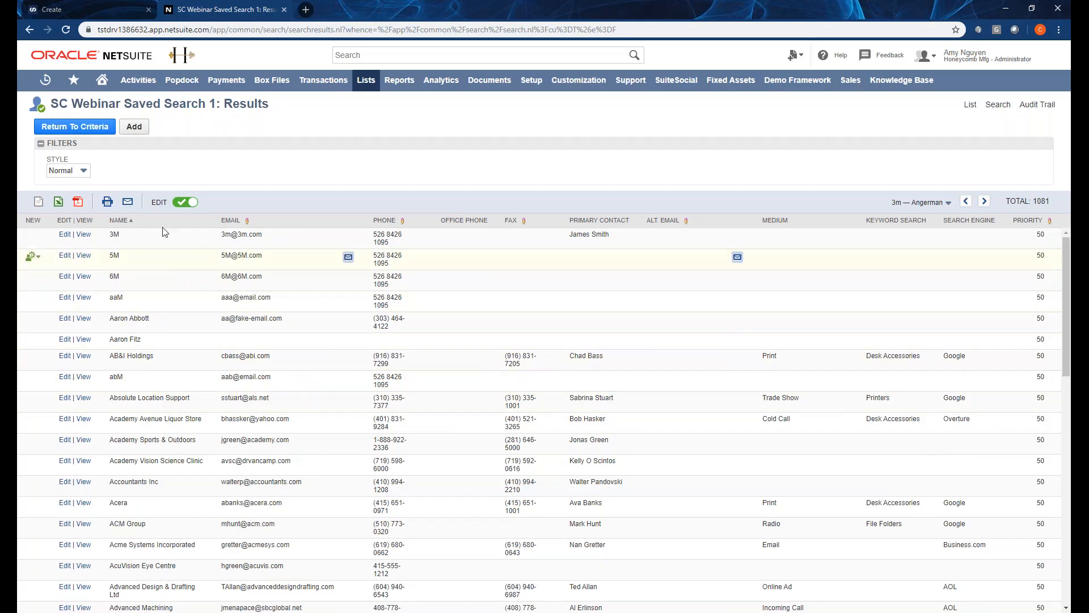
Back in the criteria, add a filter requiring Contact (Primary) : Name/ID to be not empty.
left_click(79, 129)
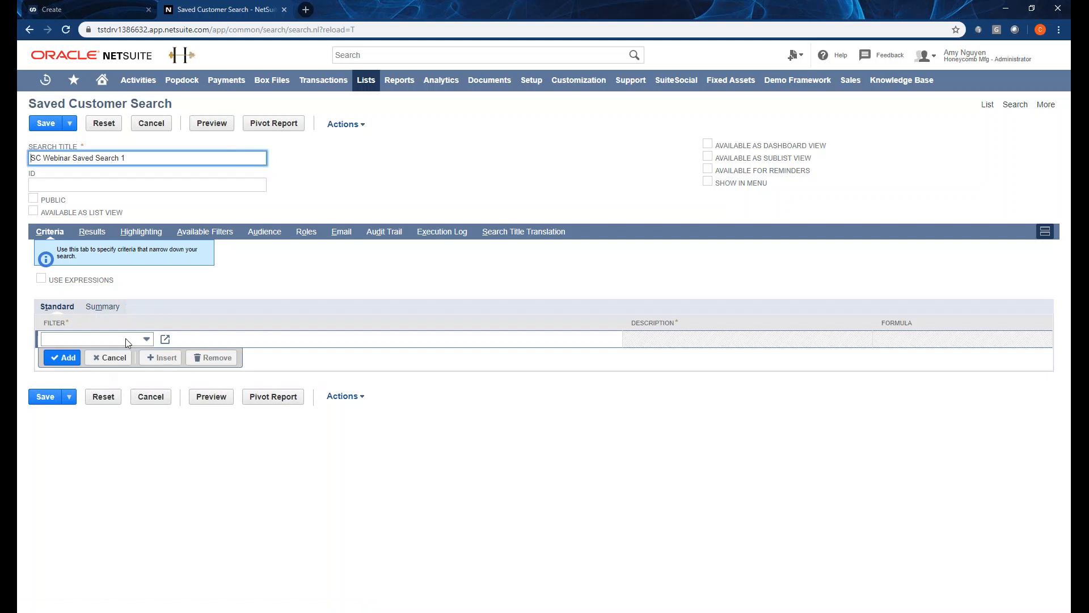
left_click(117, 339)
type("Contac")
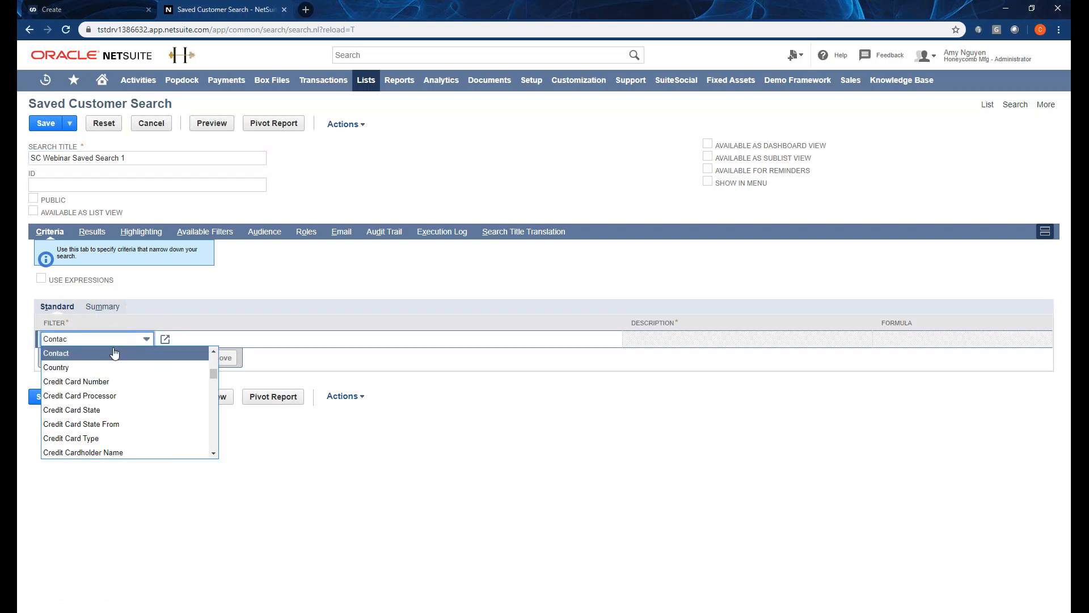
type("tPrimary Currency")
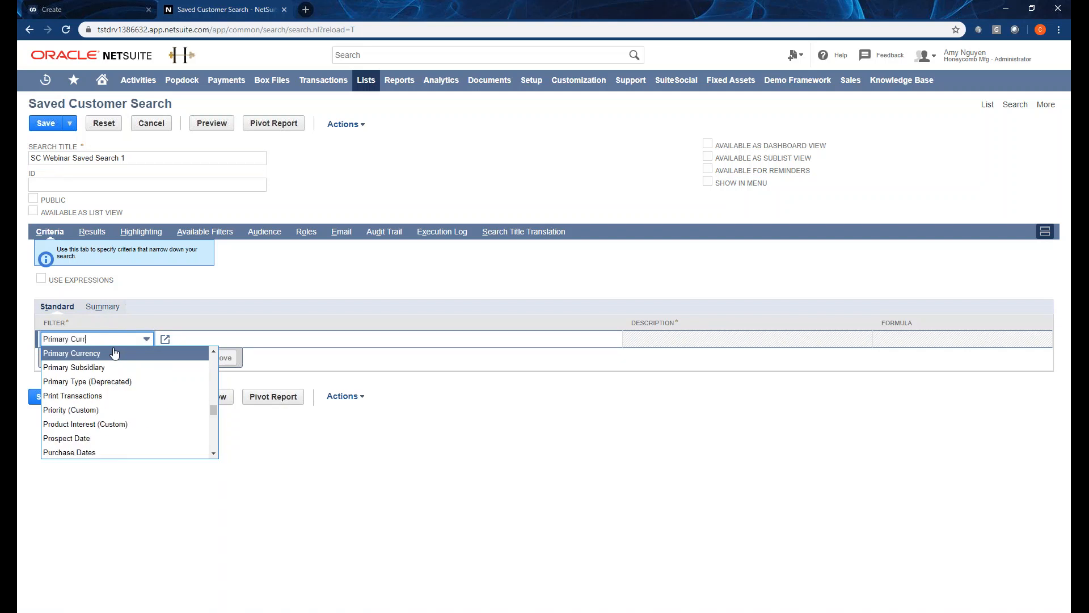
key("BackSpace")
key("BackSpace")
type("co")
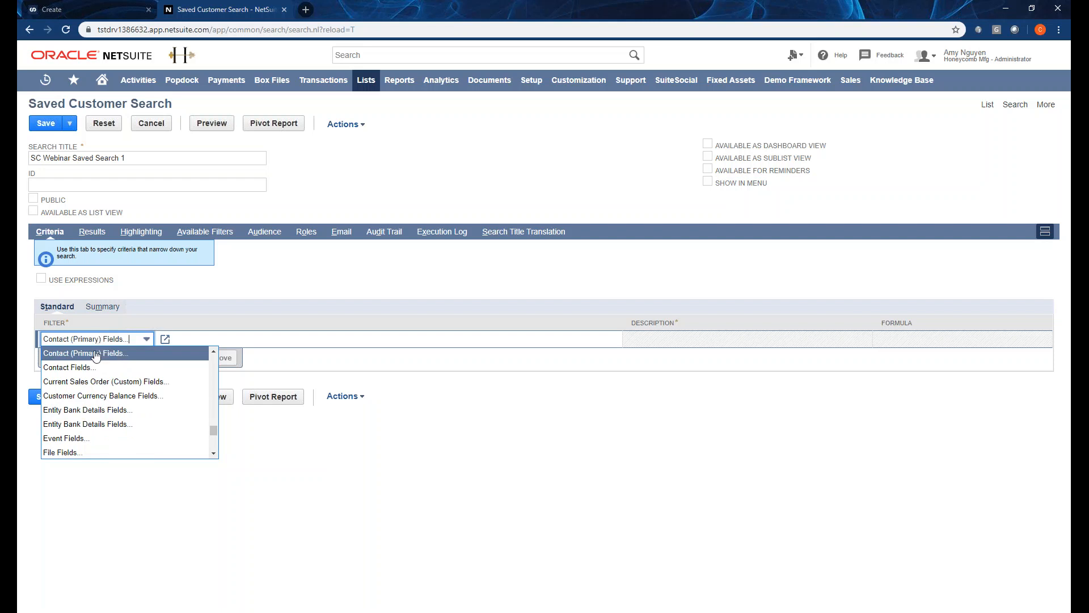
left_click(97, 355)
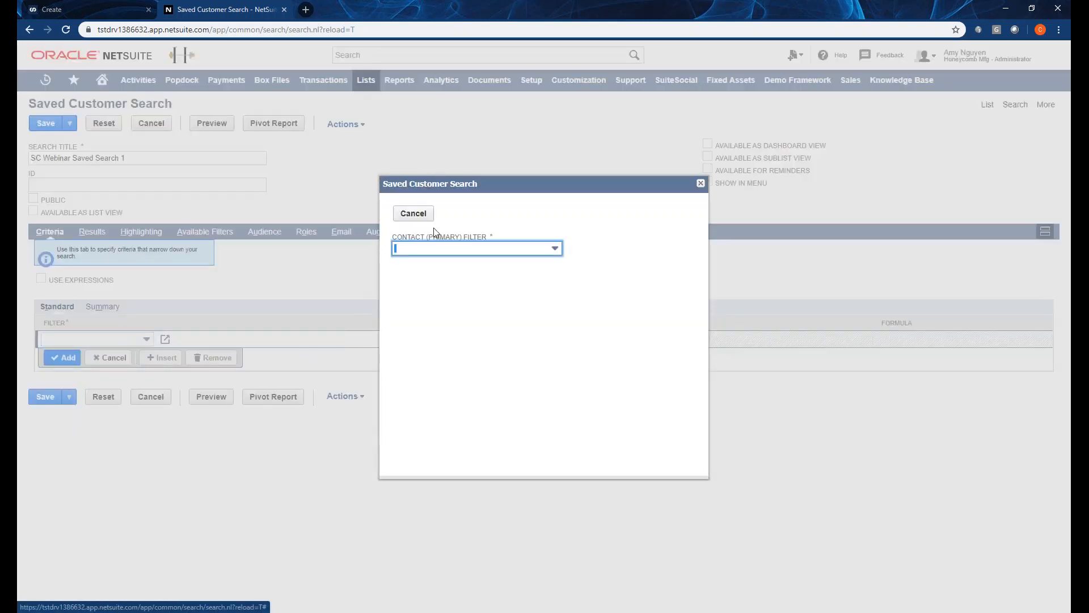
left_click(554, 250)
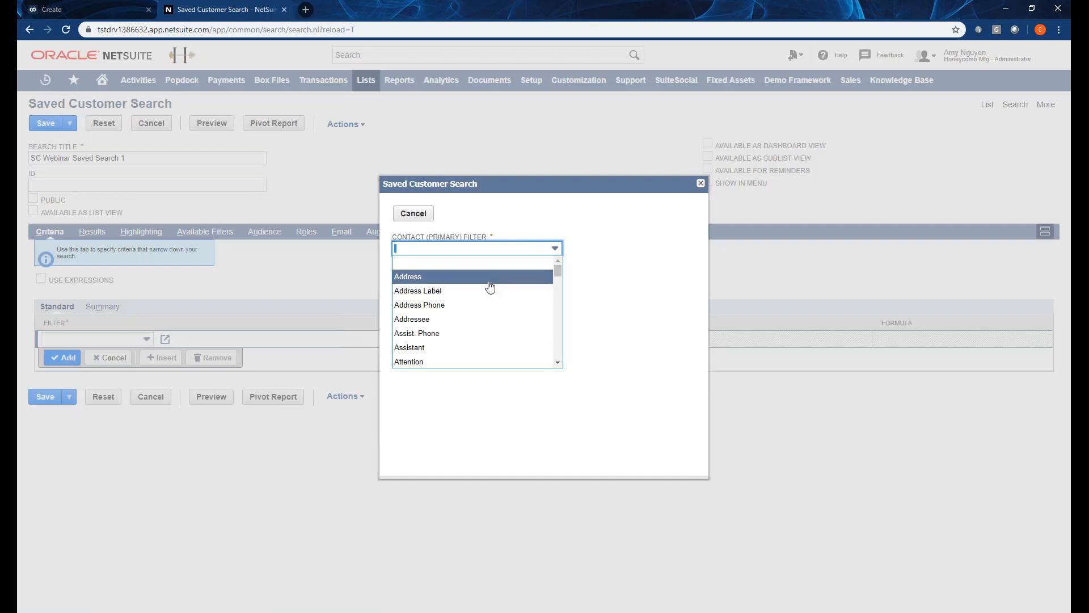
type("Name/ID")
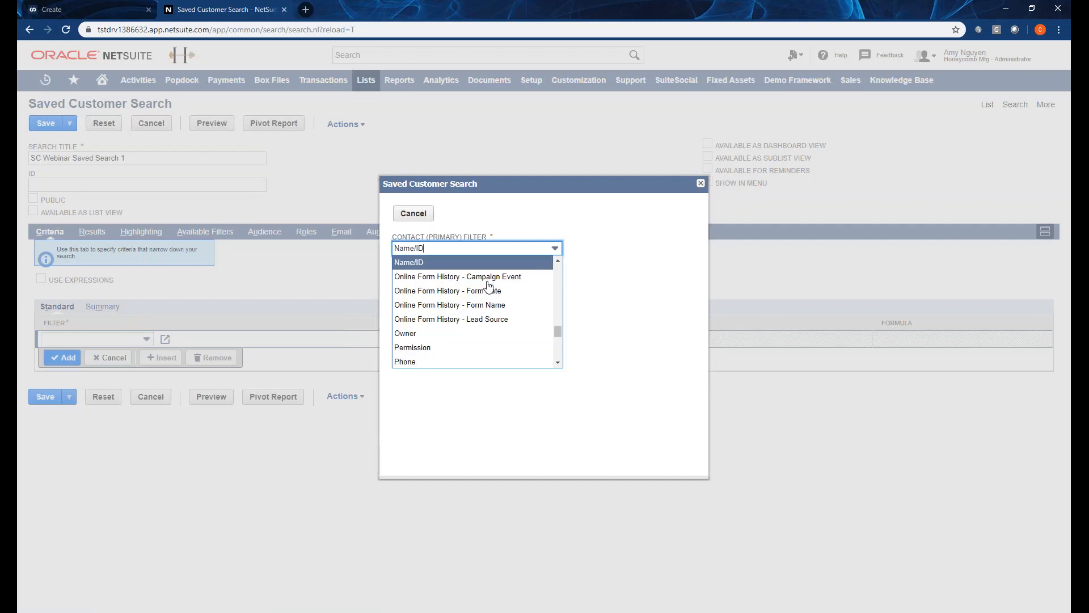
left_click(502, 263)
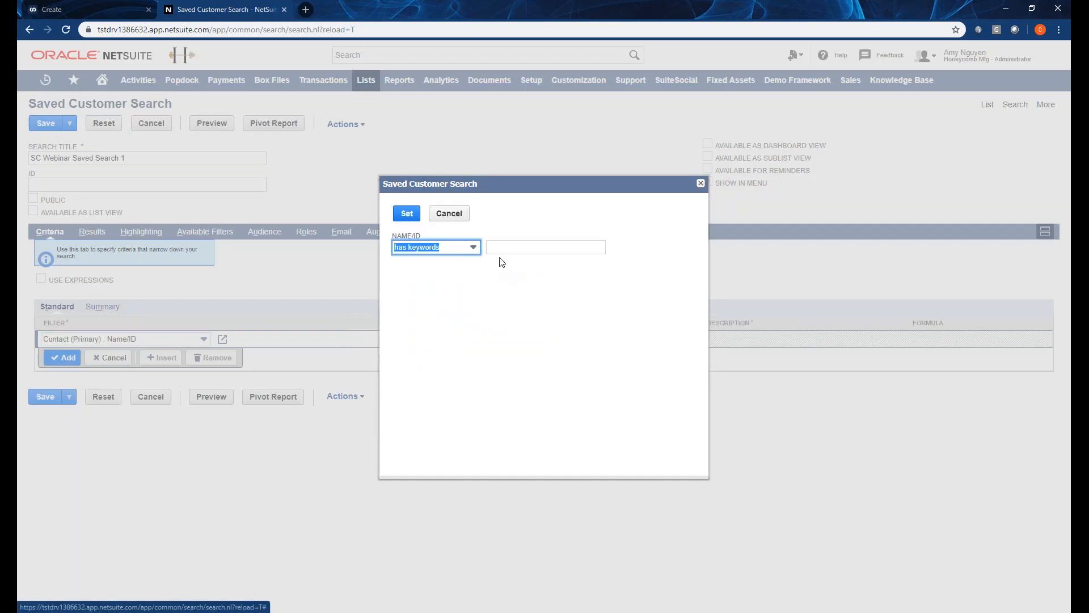
left_click(474, 248)
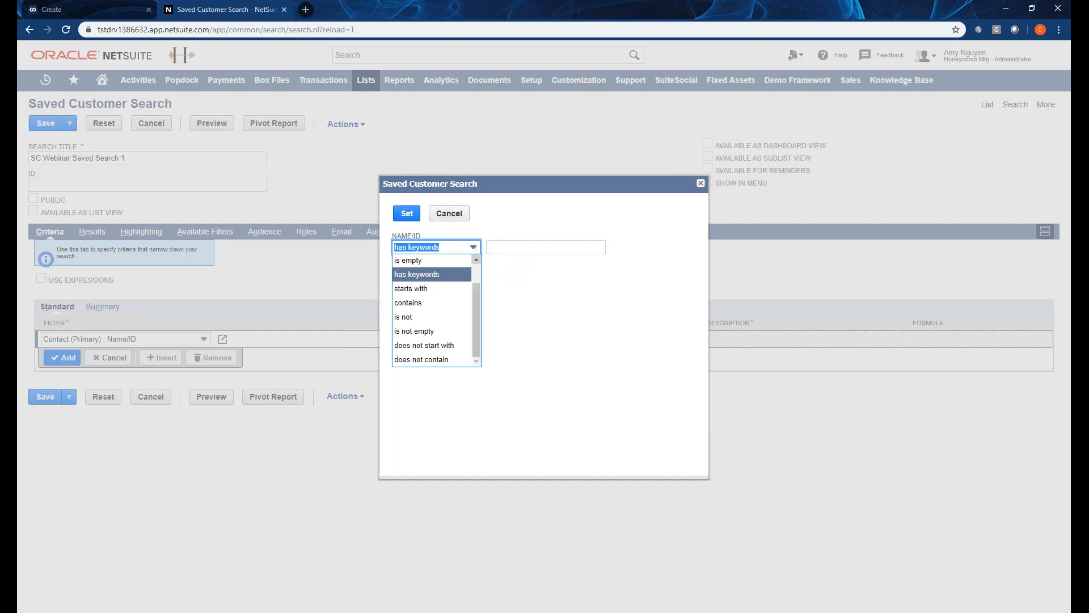
left_click(440, 332)
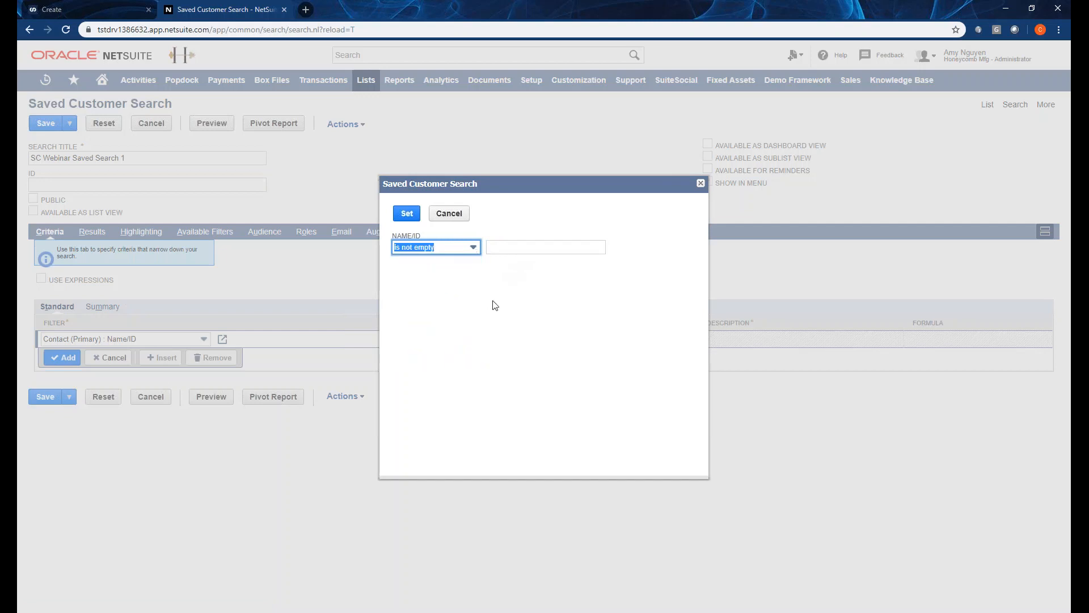
left_click(407, 213)
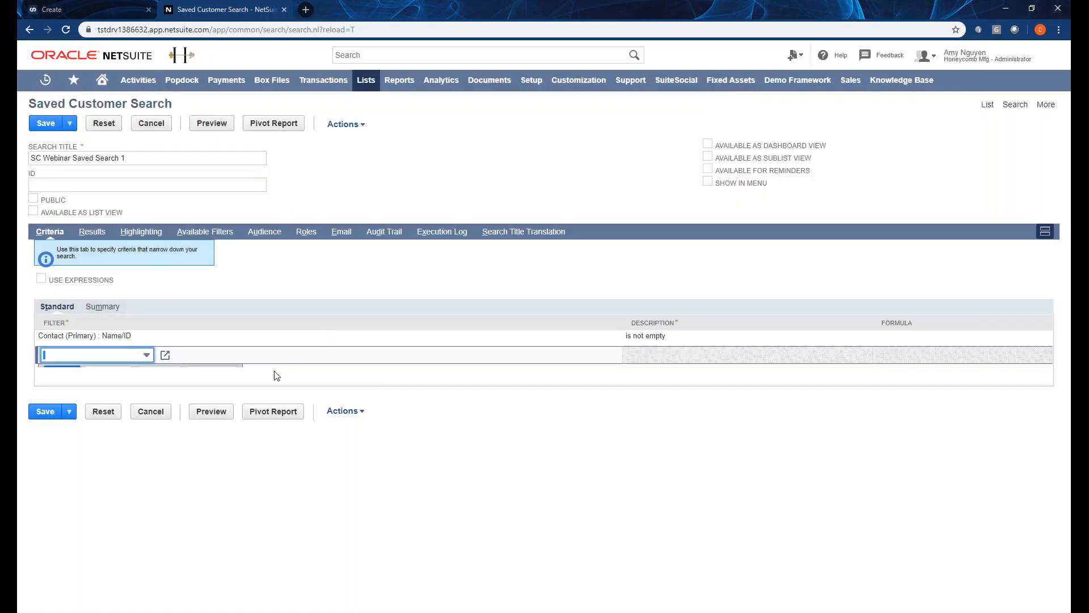
Add a Company Name 'is not empty' filter and preview the 53 resulting customers.
left_click(147, 355)
type("Company Name")
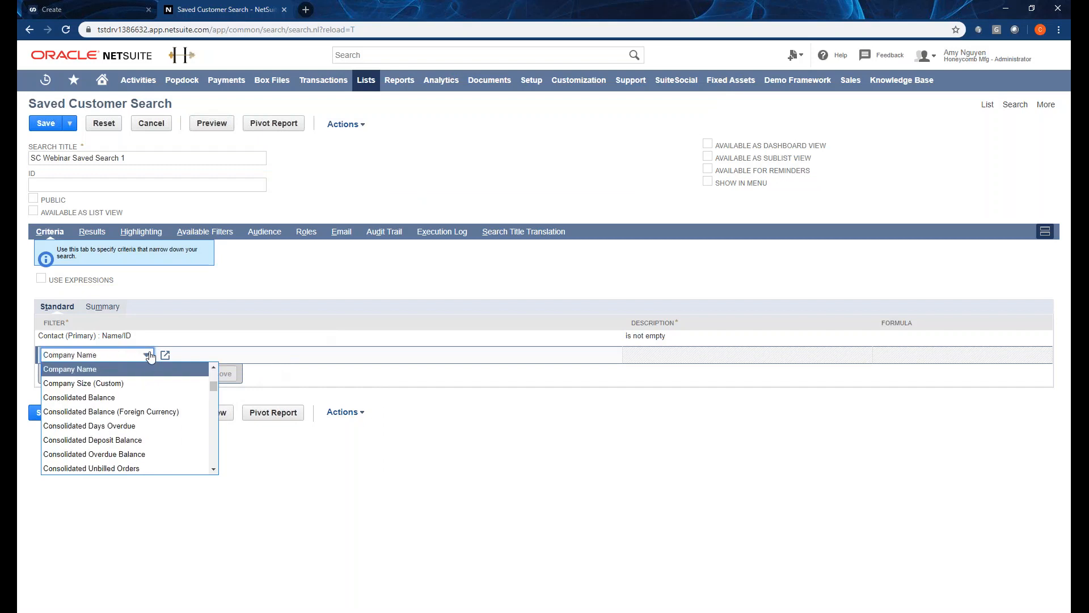
left_click(148, 371)
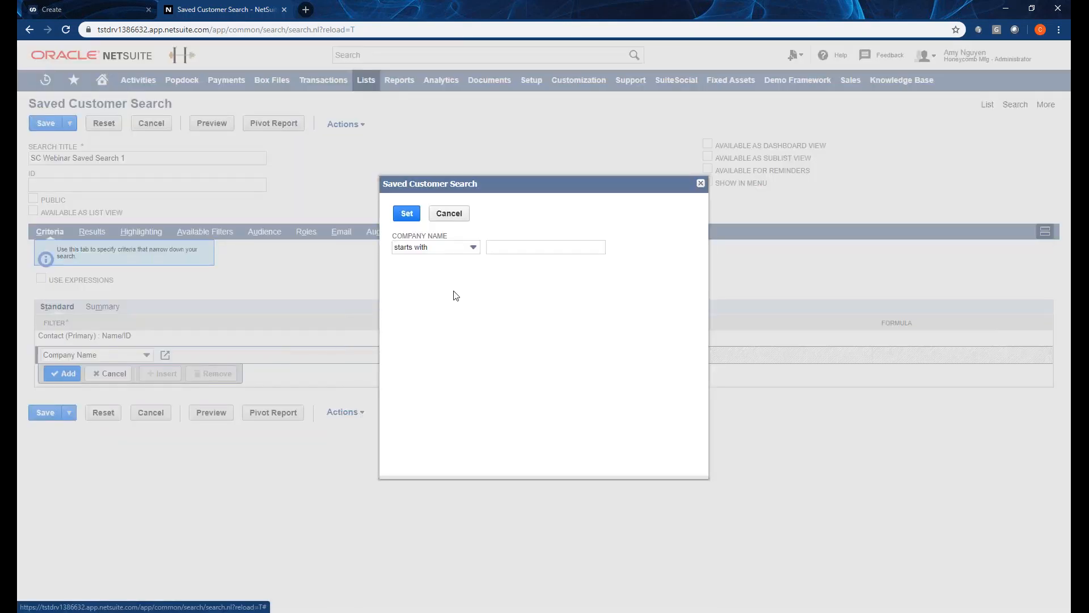
left_click(473, 247)
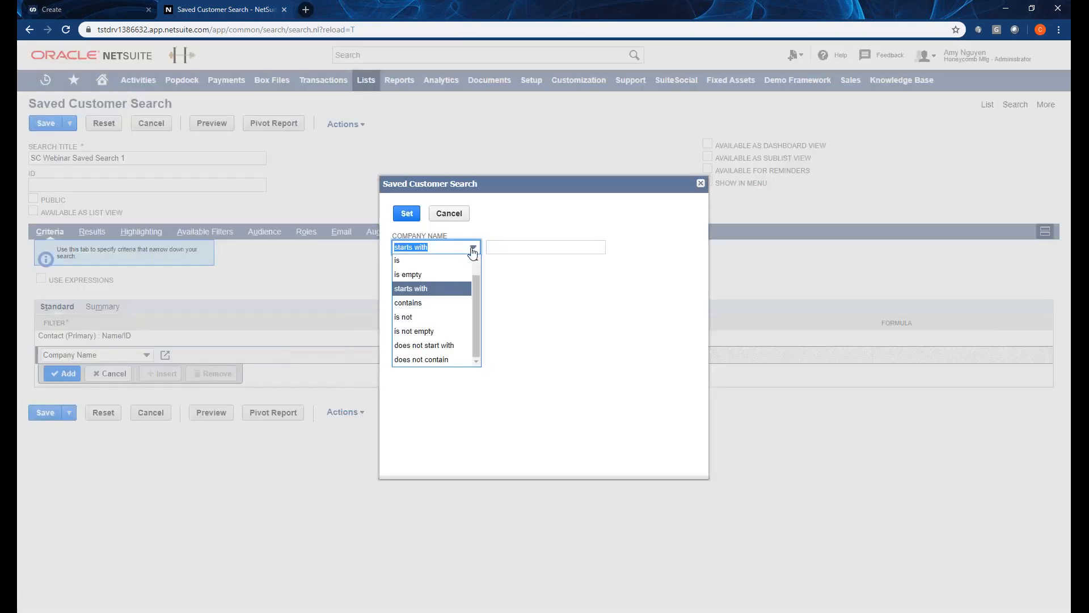
left_click(430, 333)
left_click(407, 213)
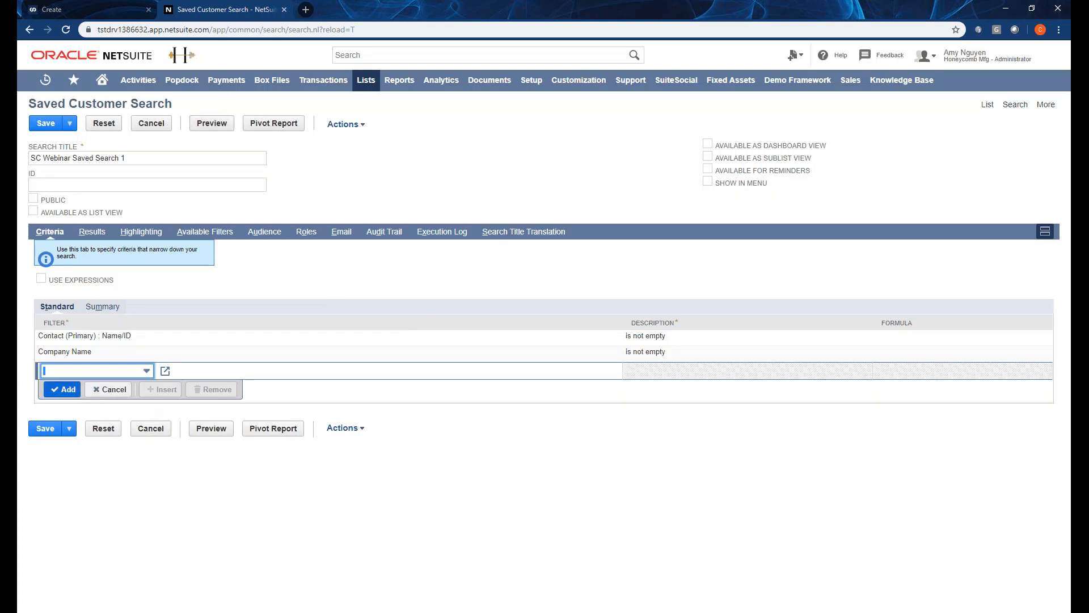
left_click(195, 429)
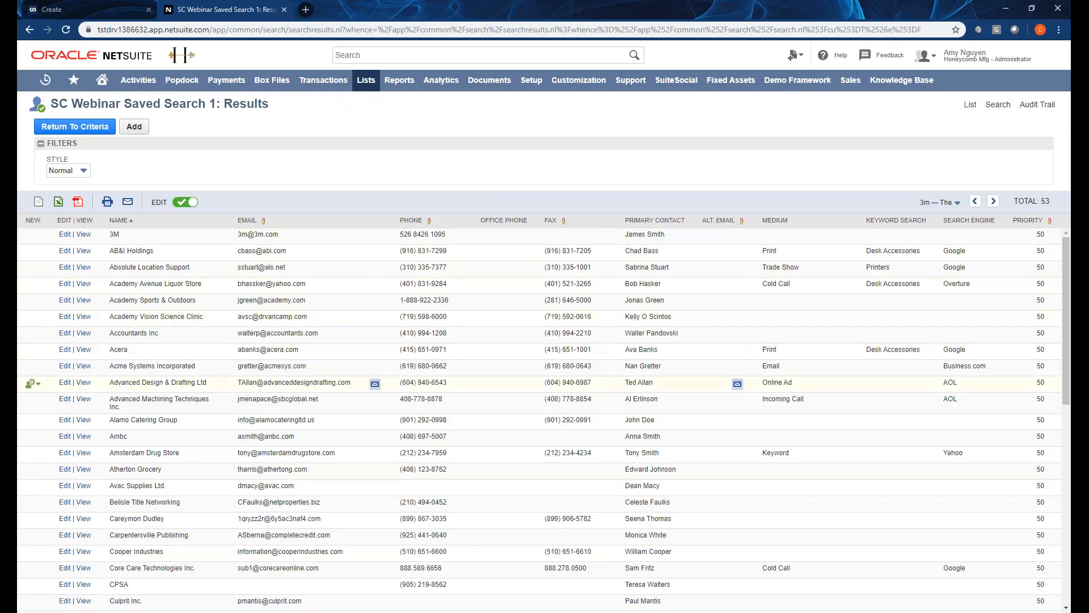
Return to the search criteria and save SC Webinar Saved Search 1, showing its 53 results.
scroll(154, 385, "down", 10)
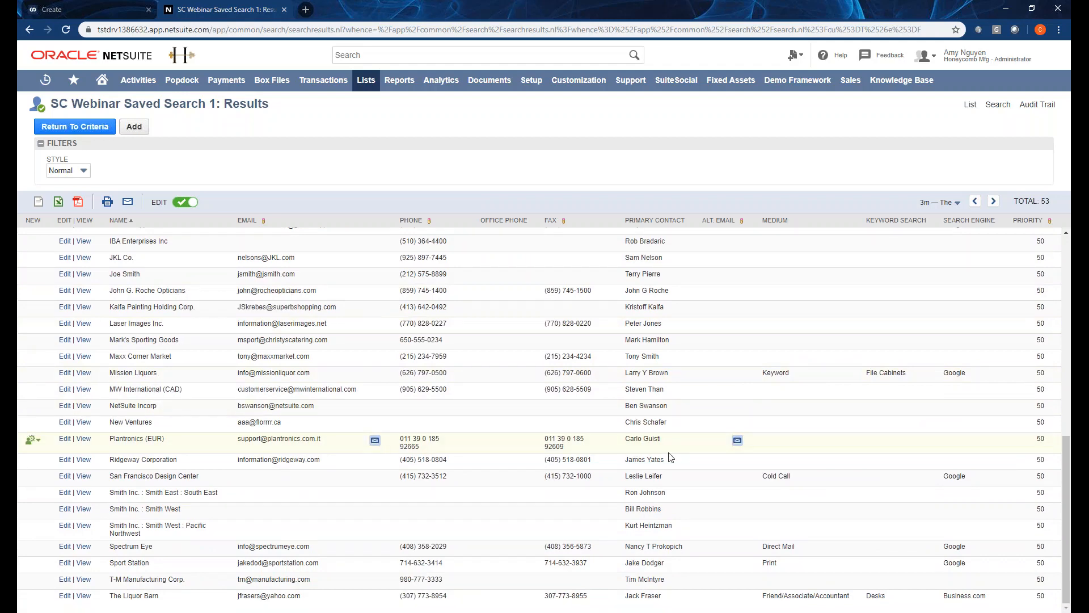
scroll(624, 454, "up", 9)
scroll(671, 457, "up", 2)
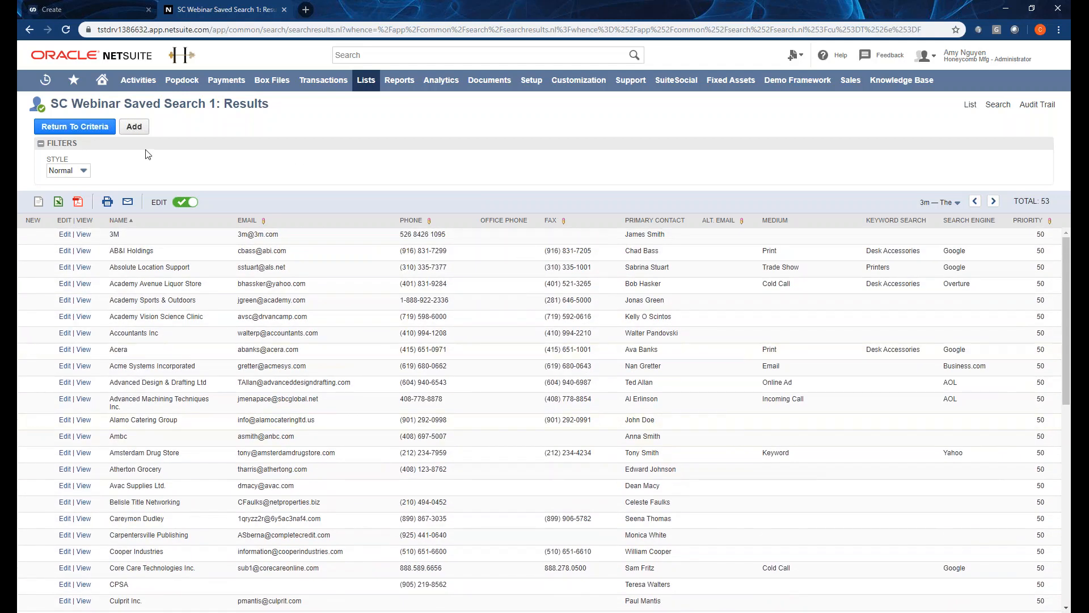
left_click(86, 130)
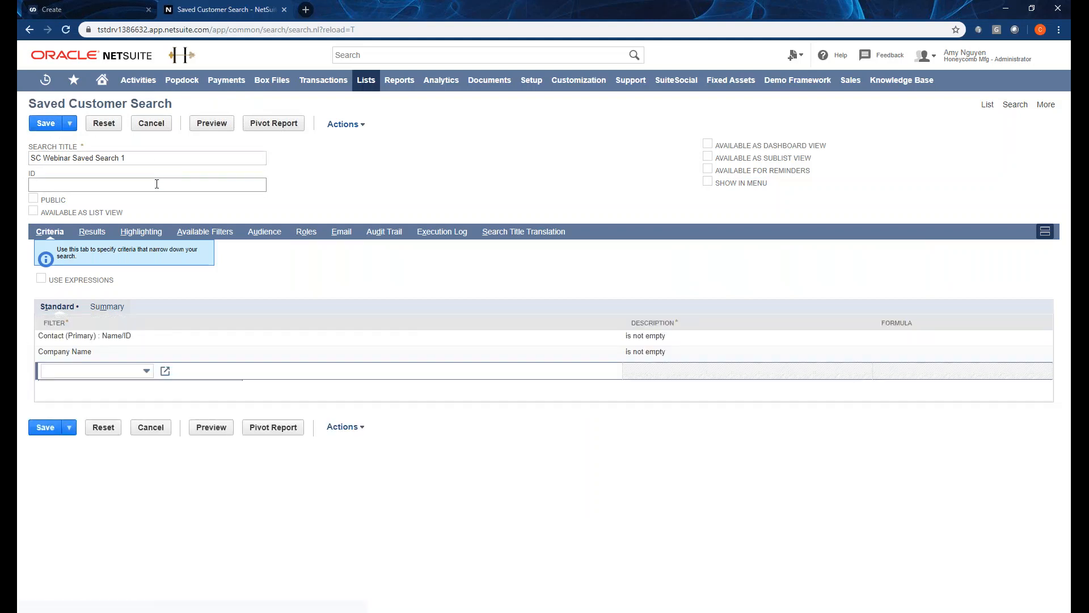
left_click(45, 123)
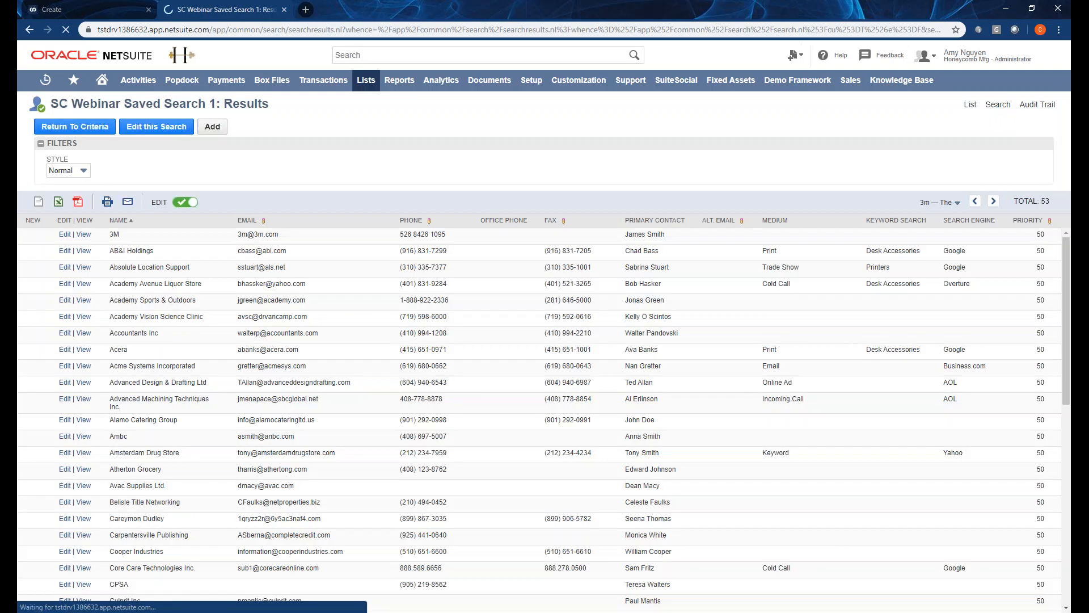
Replace the old form with a new NetSuite Query named New Data Source 1 on First NetSuite Connection, validated.
left_click(116, 9)
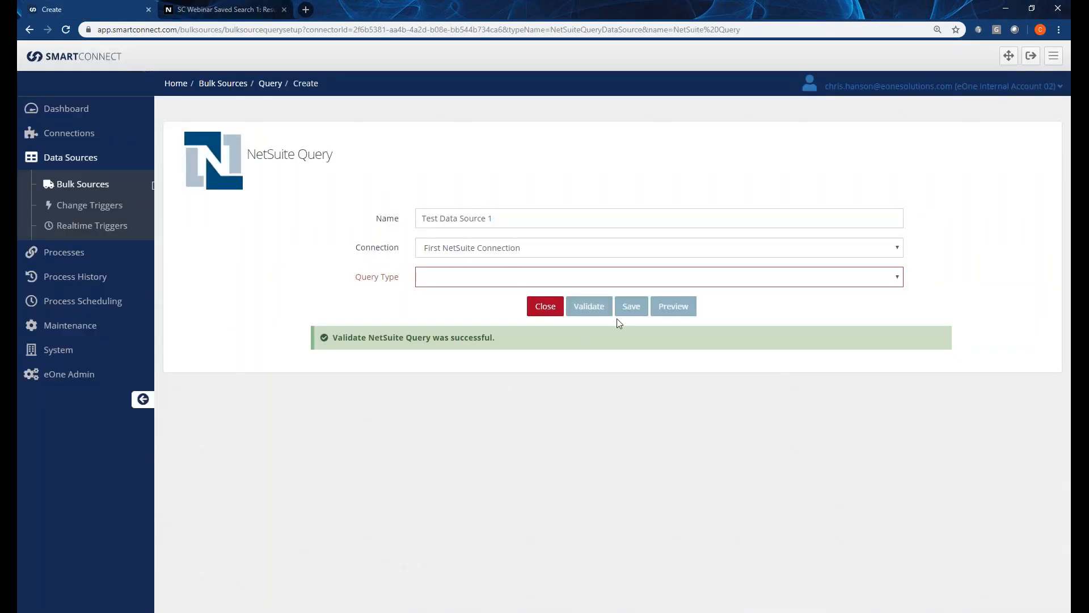
left_click(552, 310)
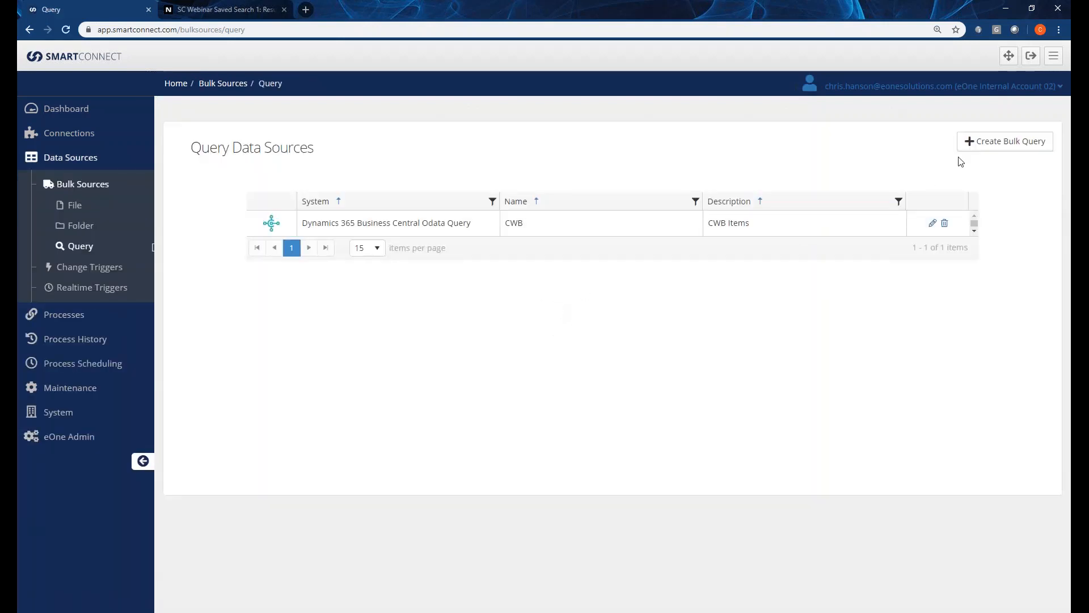
left_click(982, 143)
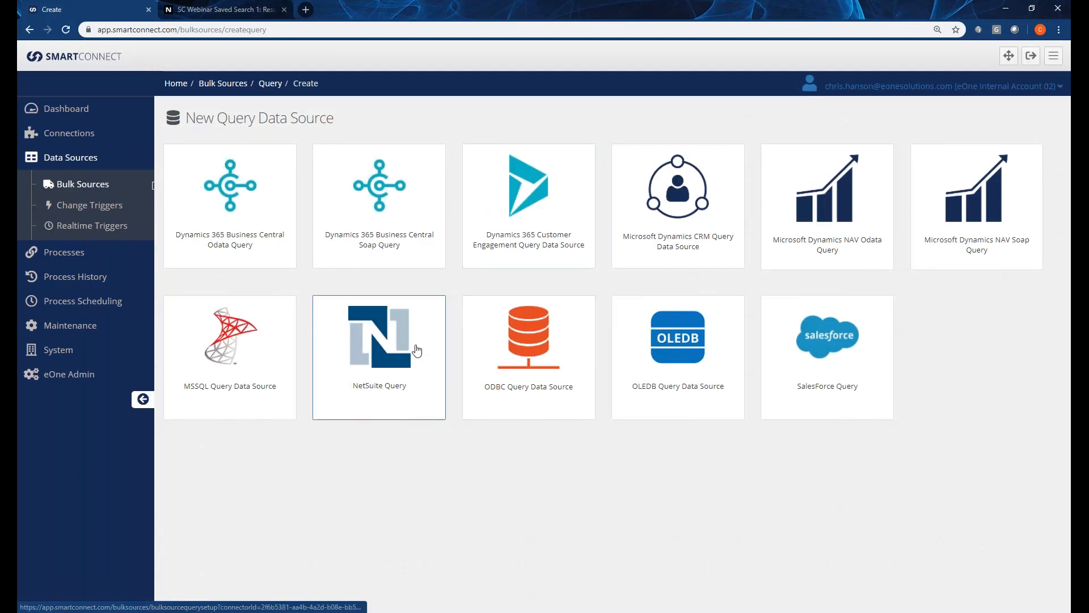
left_click(417, 350)
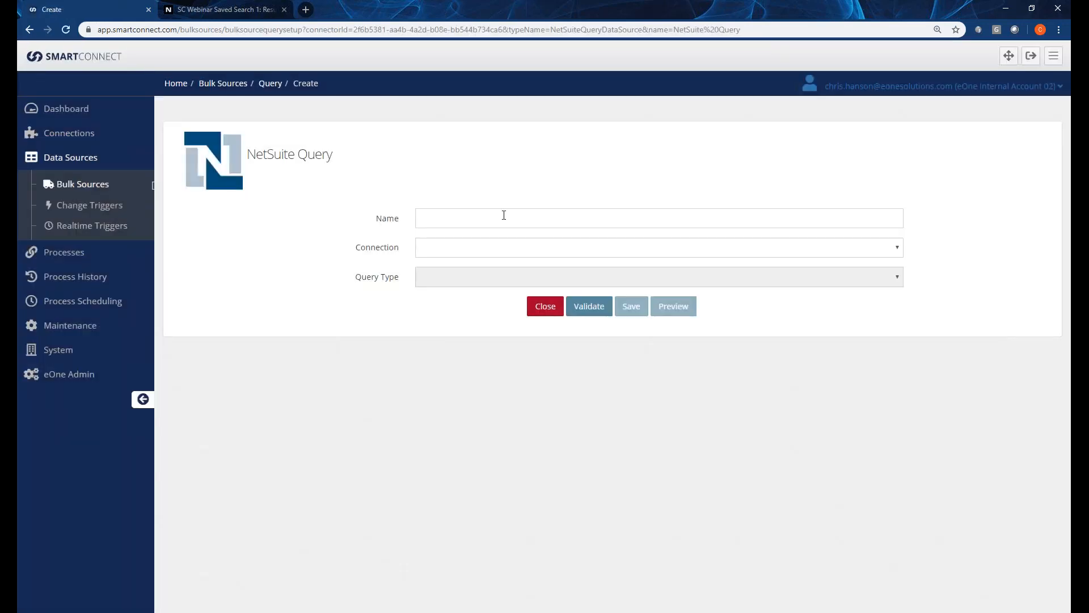
left_click(497, 217)
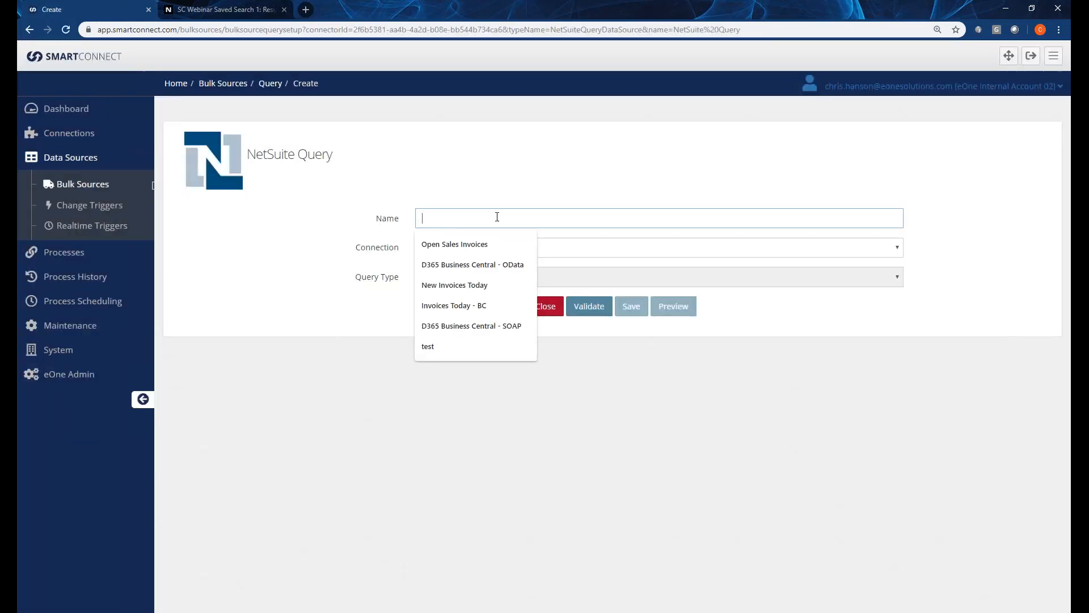
type("New")
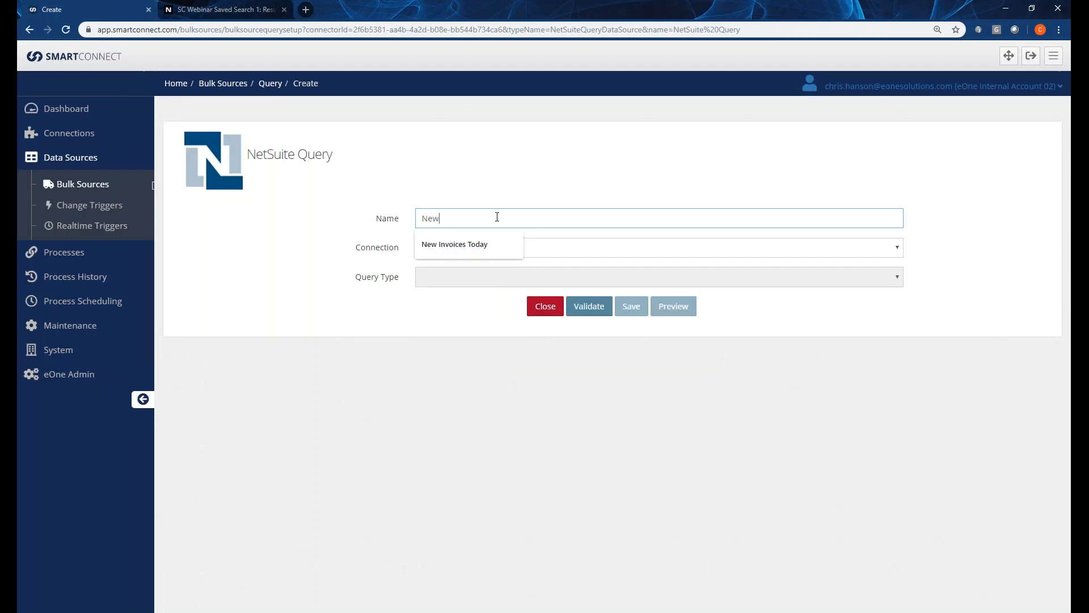
type(" Data Source 1")
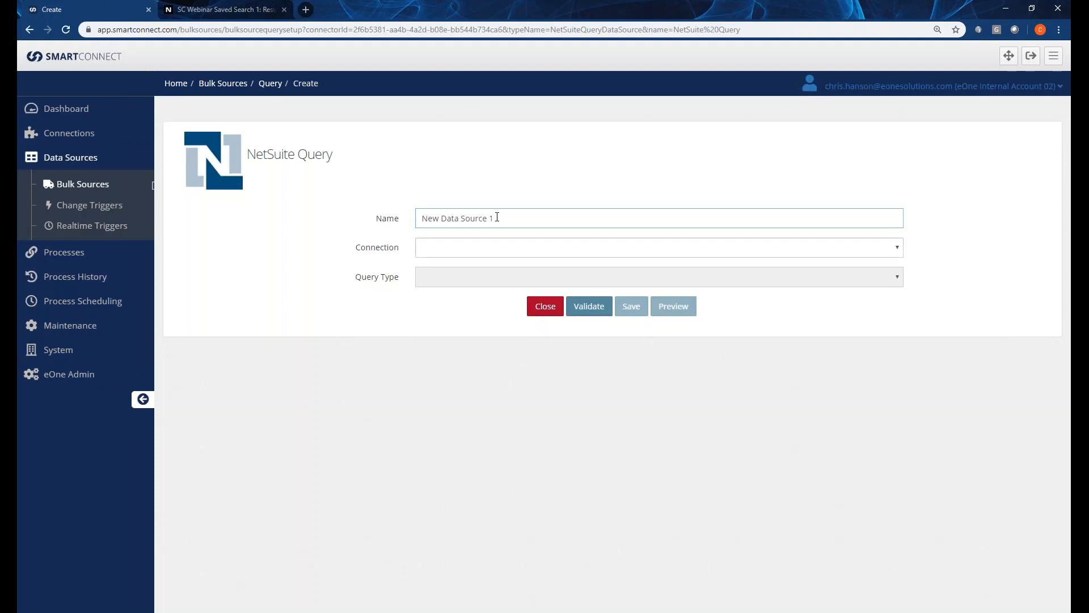
key("Tab")
left_click(440, 253)
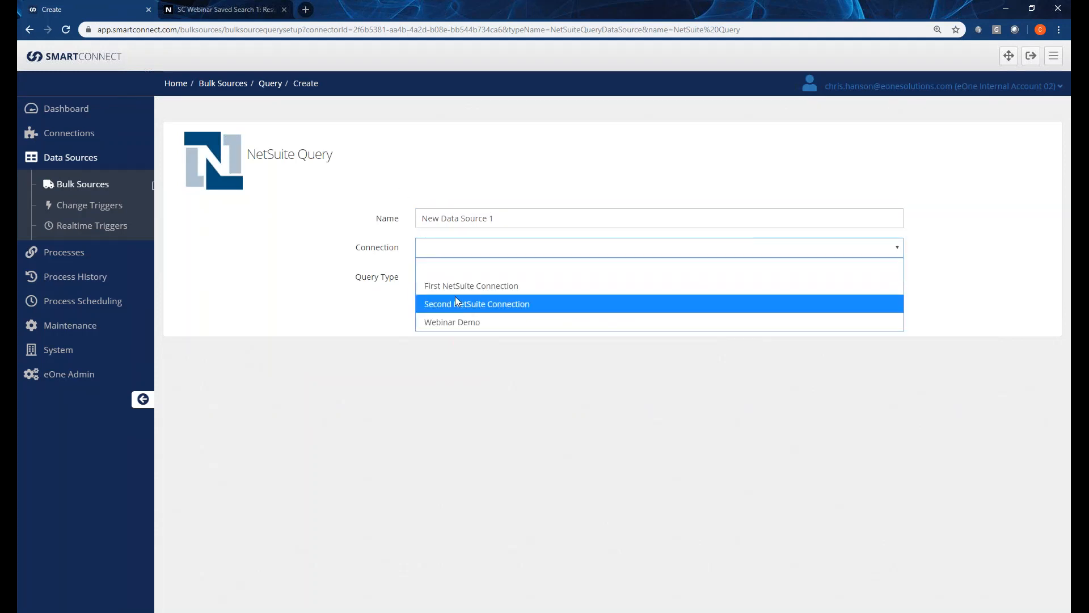
left_click(453, 289)
left_click(581, 304)
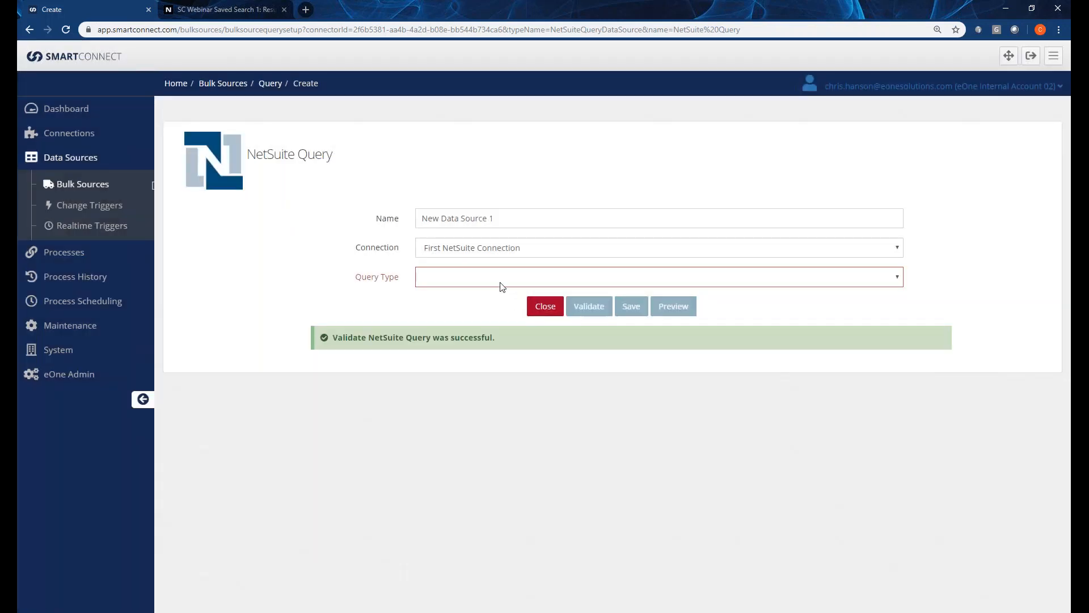
Set Query Type Saved Search, record type customer, search SC Webinar Saved Search 1, and preview.
left_click(501, 281)
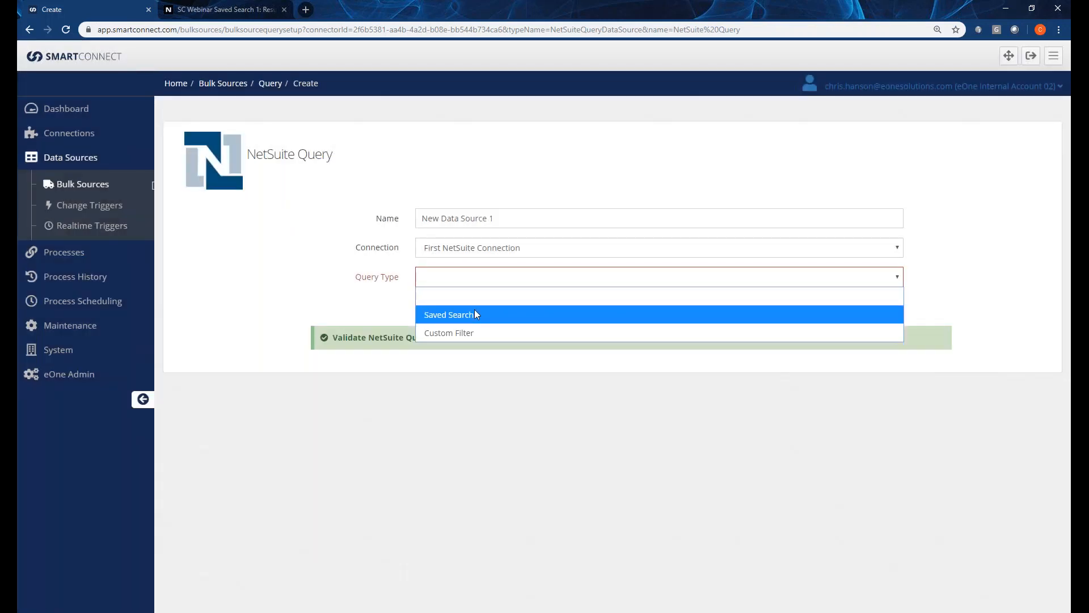
left_click(470, 316)
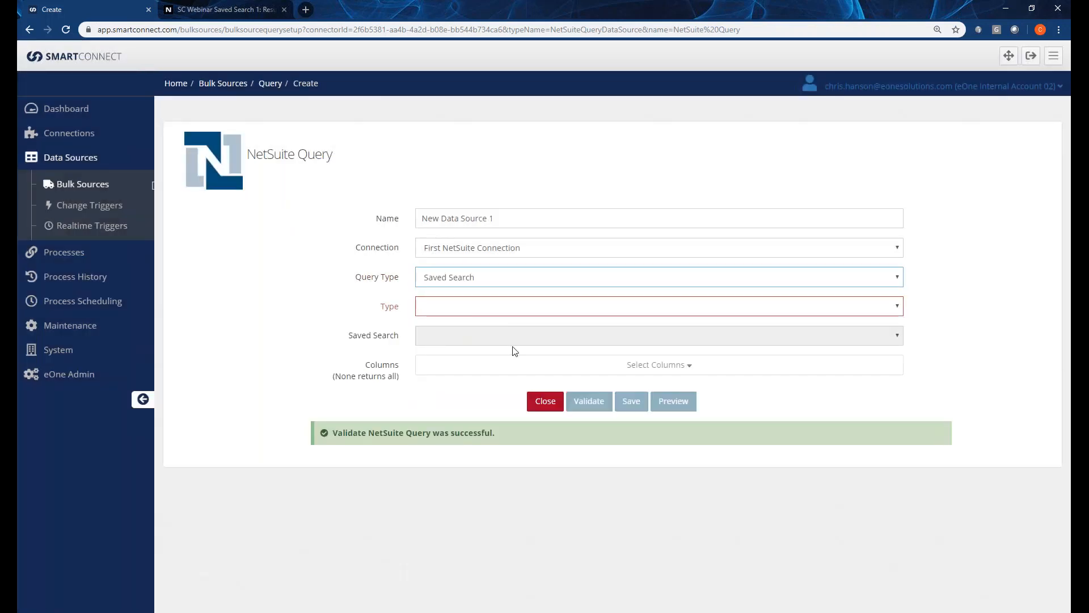
left_click(457, 312)
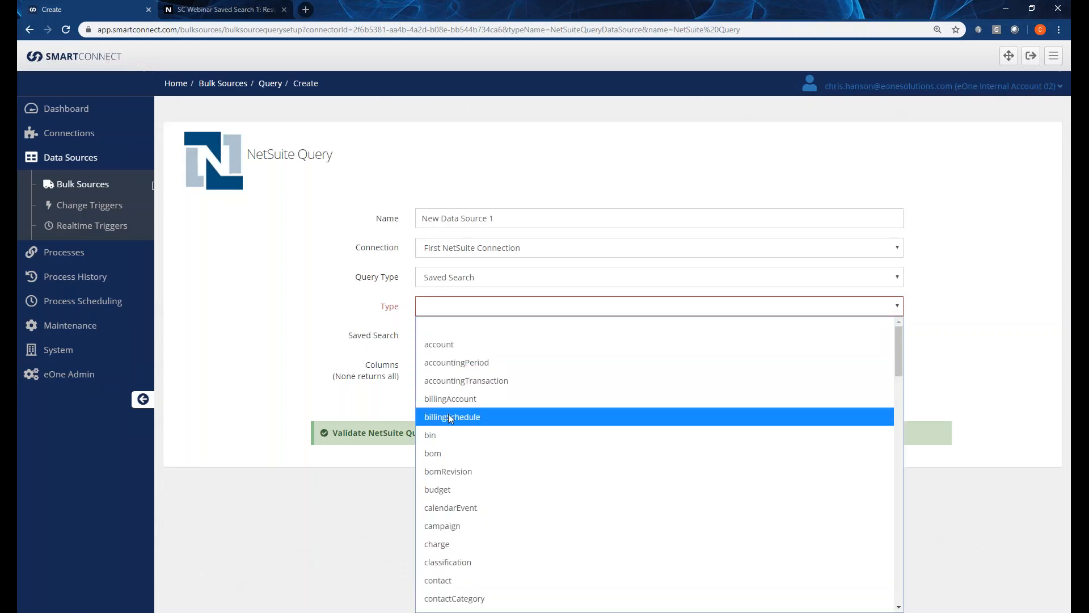
scroll(451, 420, "down", 2)
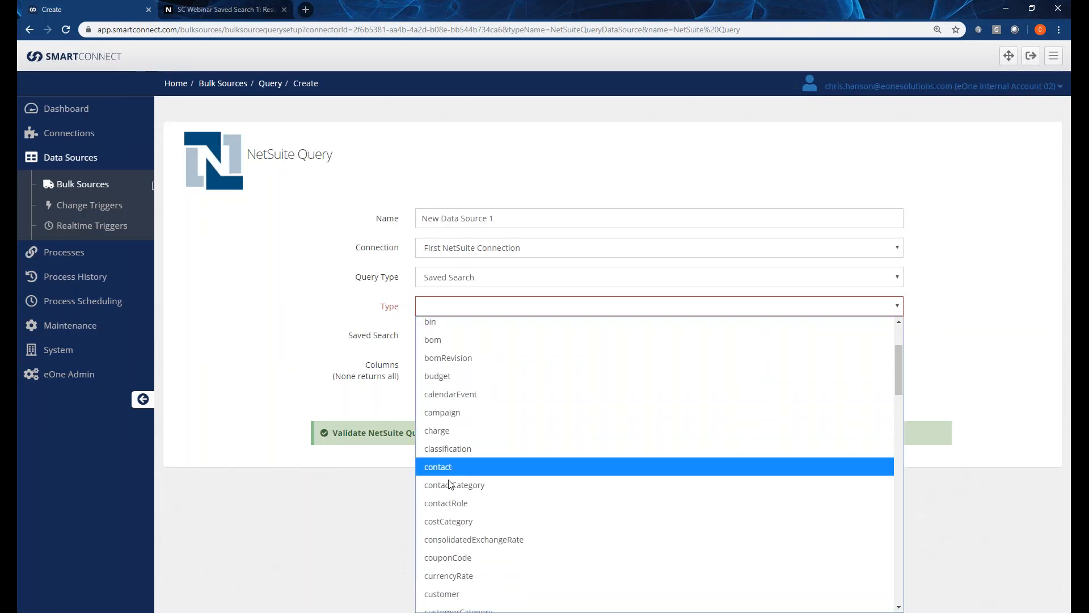
left_click(457, 594)
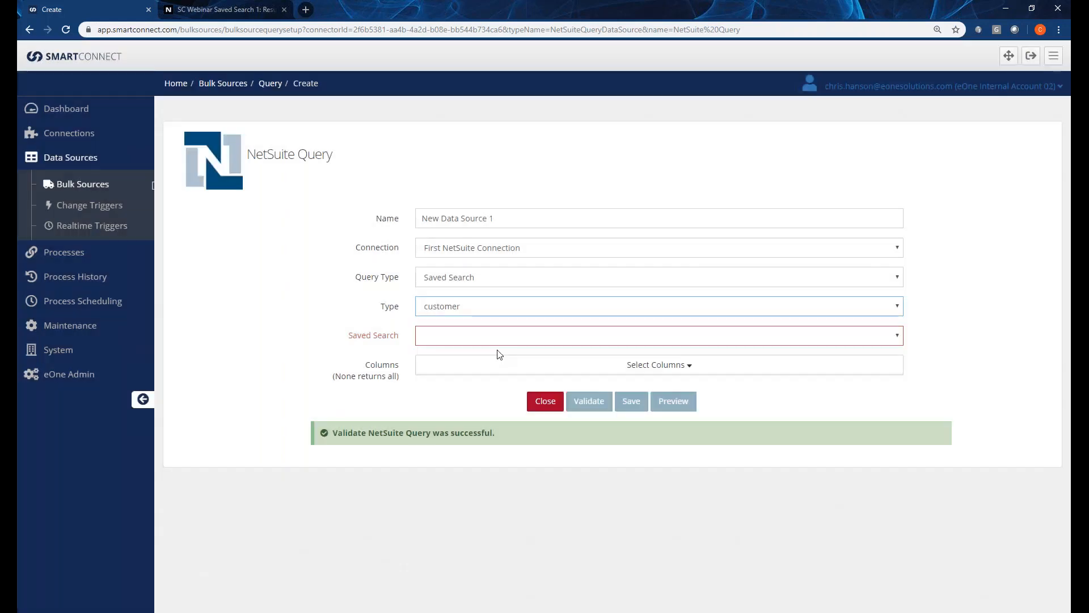
left_click(496, 342)
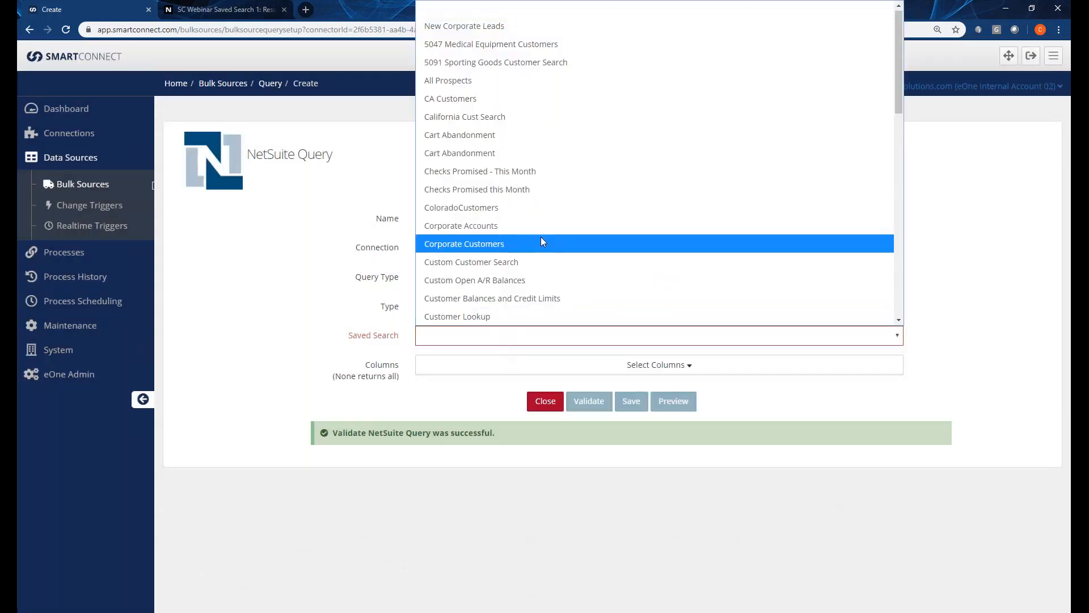
scroll(541, 236, "down", 10)
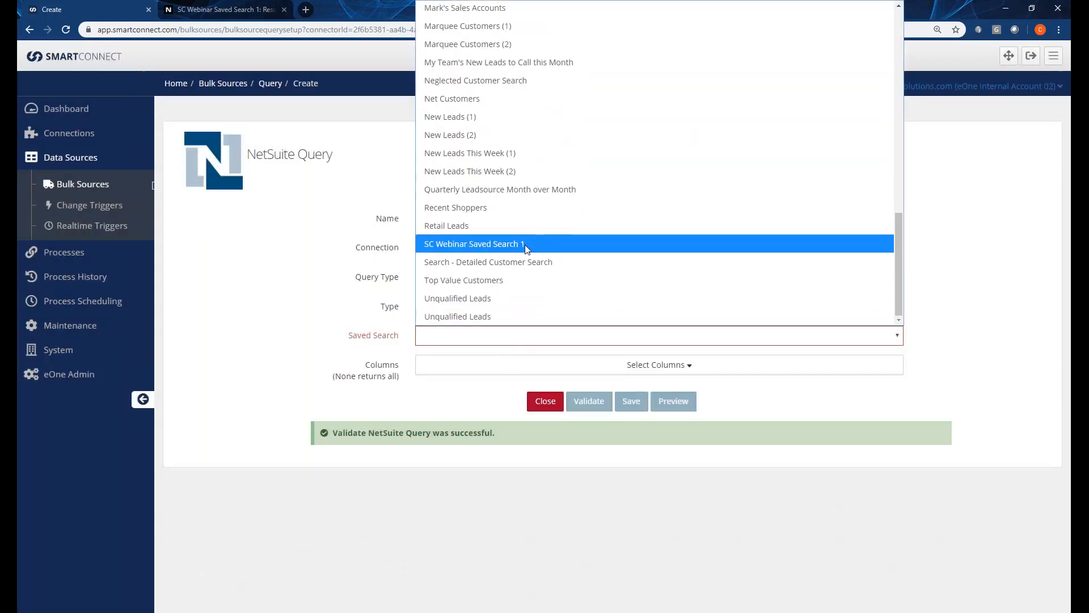
left_click(463, 245)
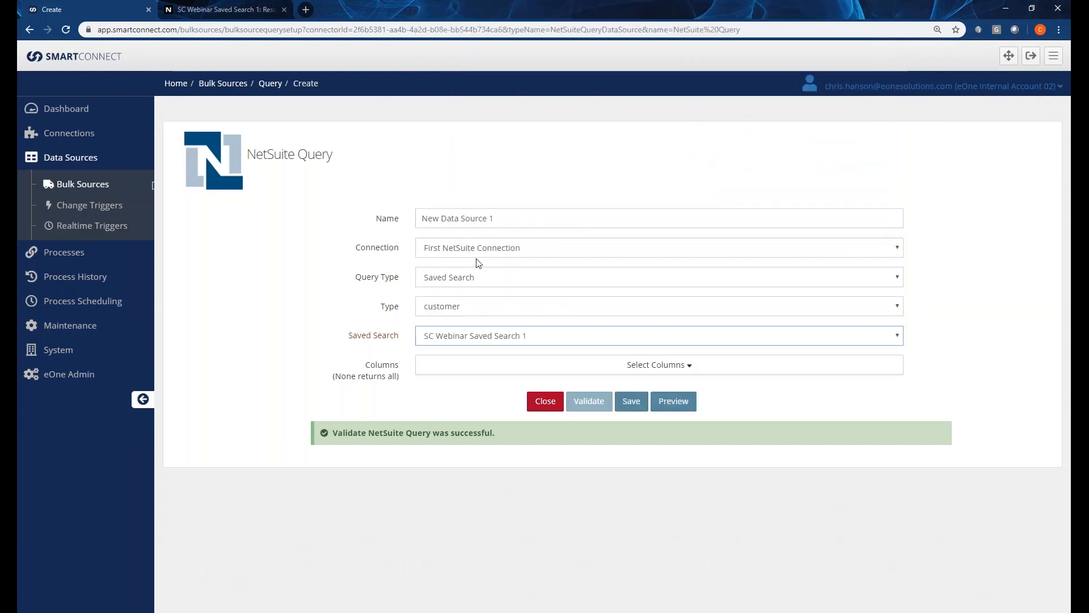
left_click(665, 407)
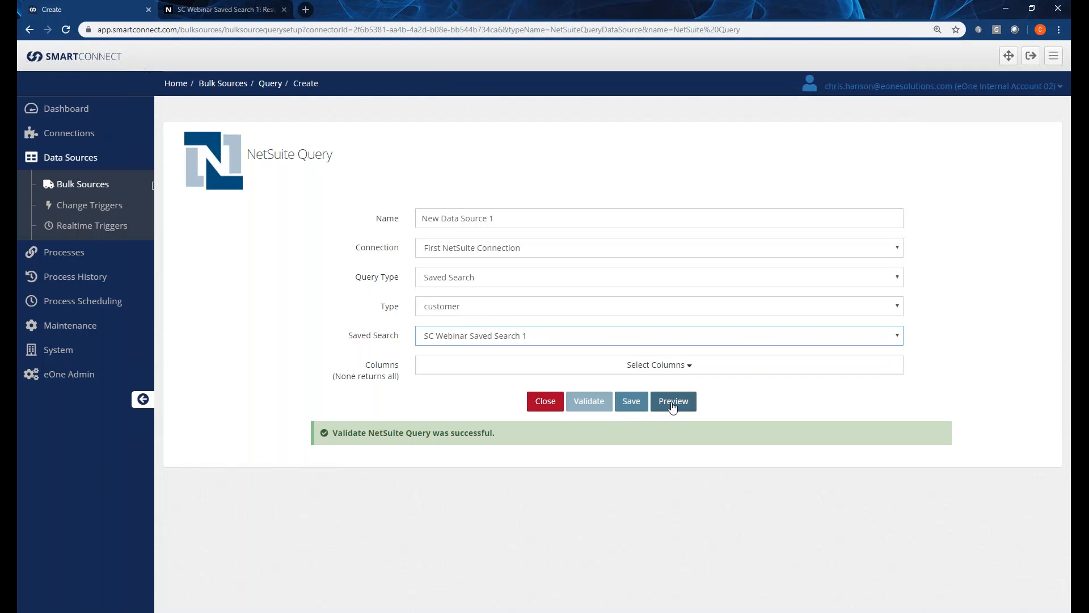
left_click(673, 405)
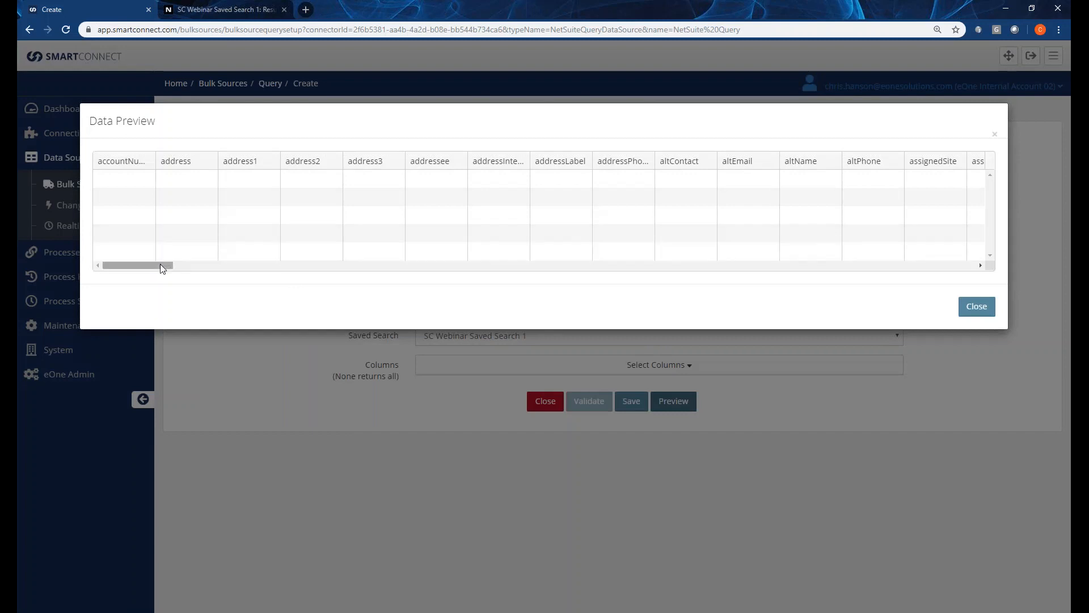
left_click_drag(165, 269, 465, 282)
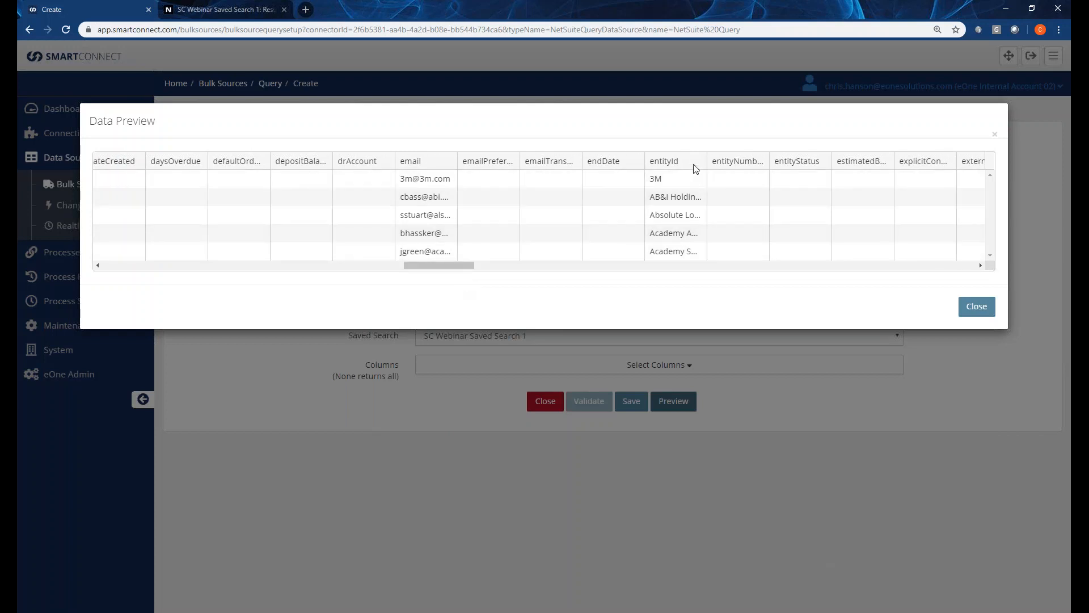
left_click_drag(707, 161, 768, 161)
left_click_drag(441, 260, 466, 261)
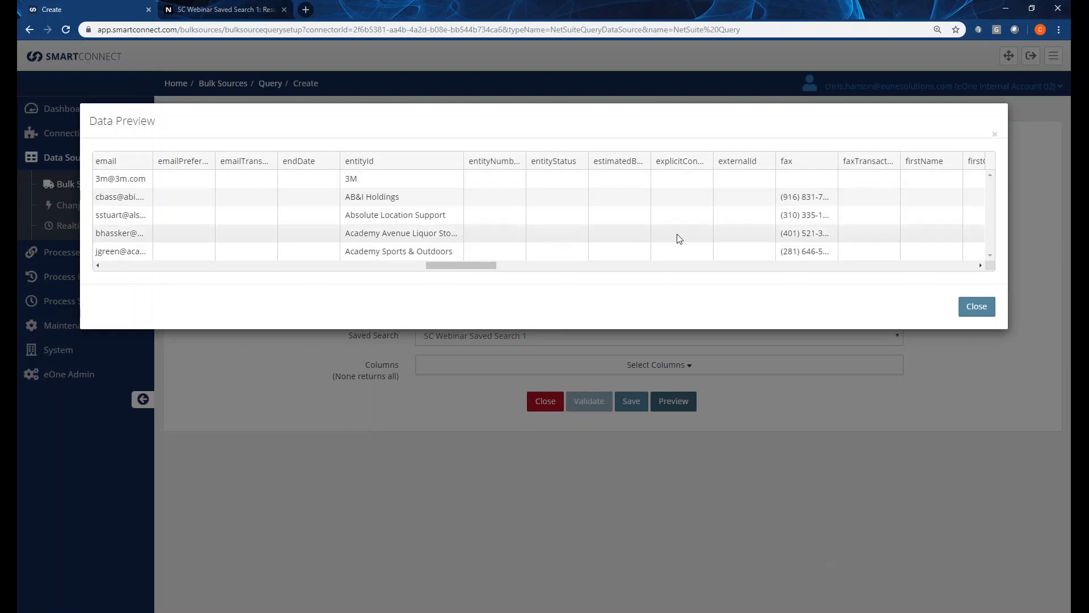
left_click(976, 309)
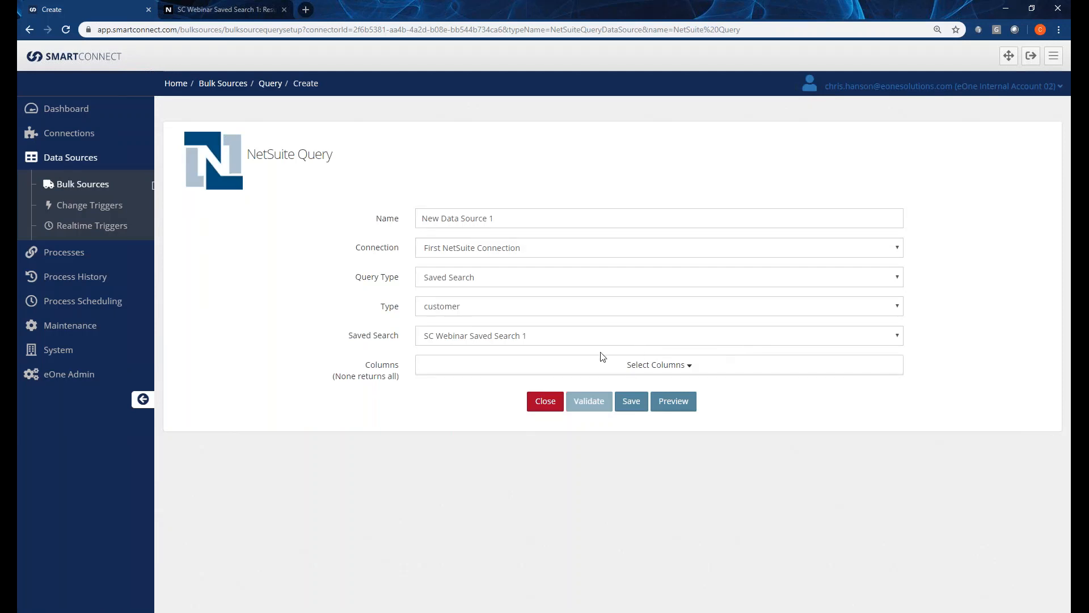
Add the entityId column to the query's selected columns via the 'enti' search.
left_click(624, 369)
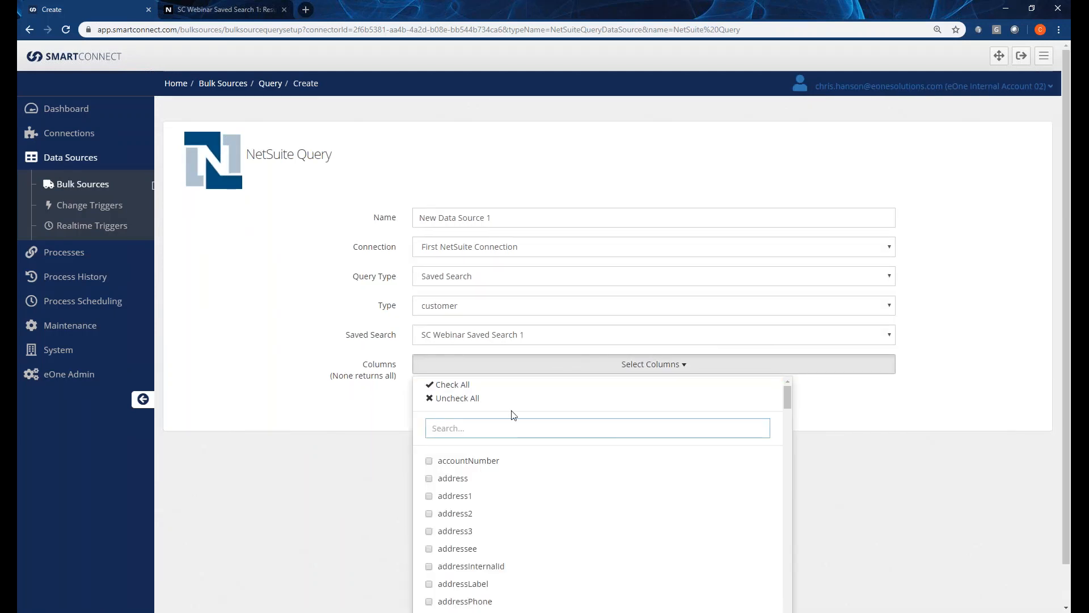
type("enti")
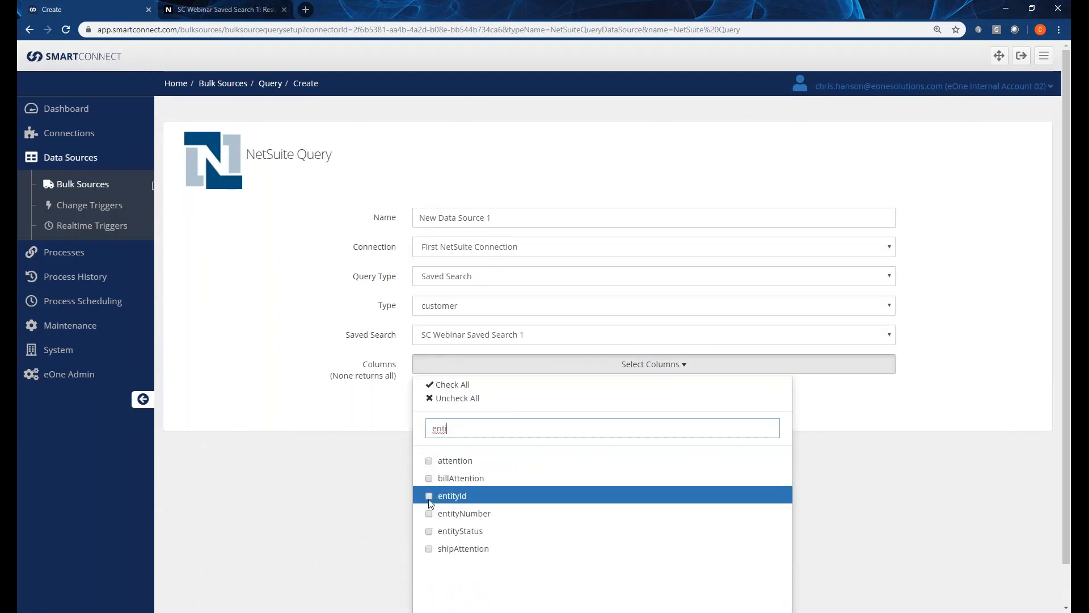
left_click(430, 500)
key("ctrl+a")
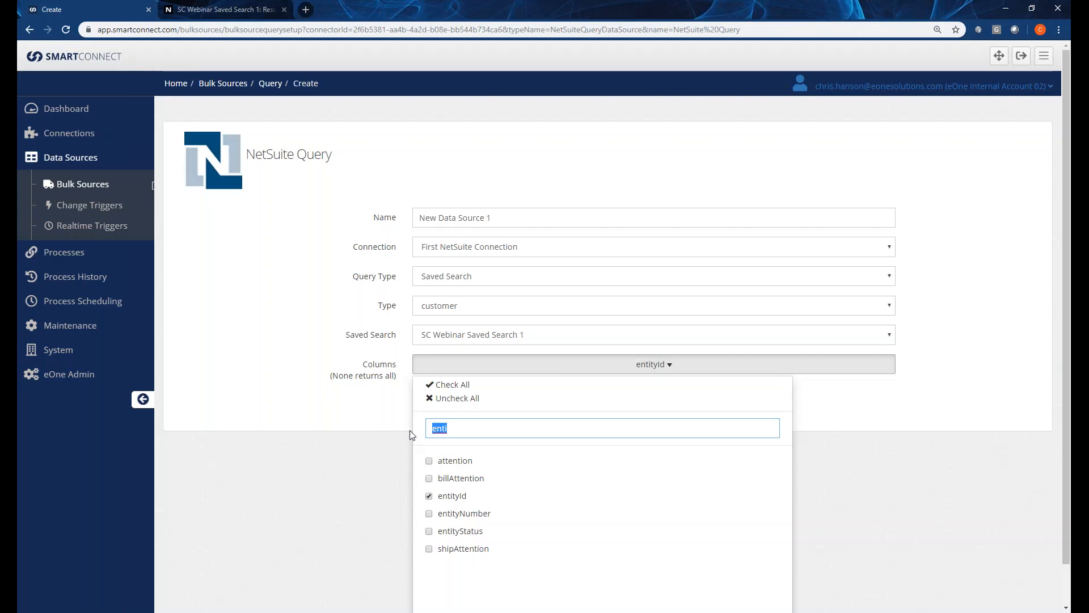
Add the email column to the query so the columns read 'email, entityId'.
type("email")
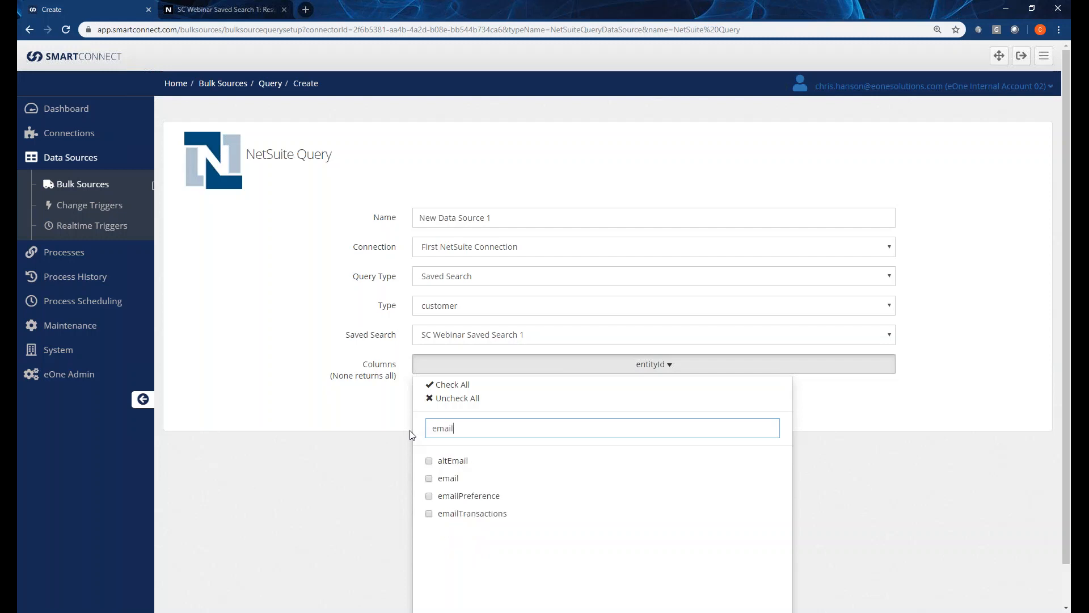
left_click(454, 479)
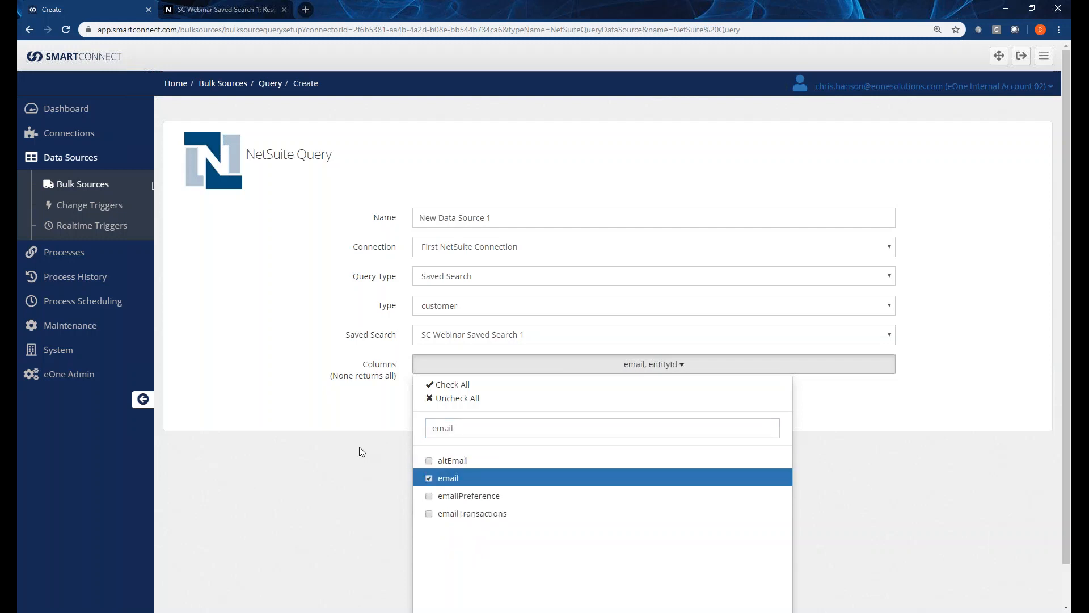
left_click_drag(462, 432, 407, 430)
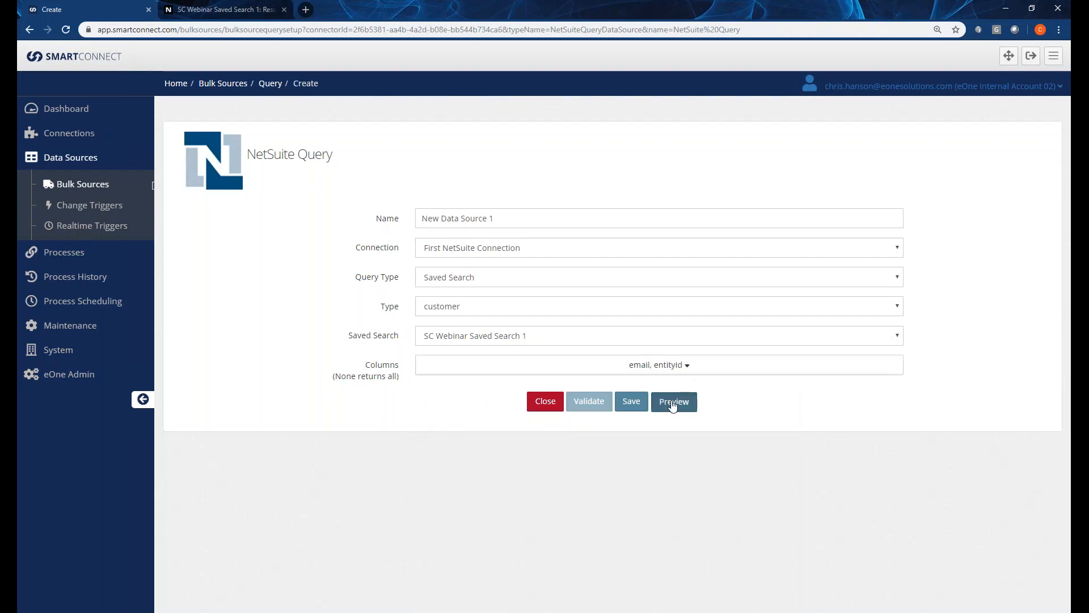
left_click(672, 402)
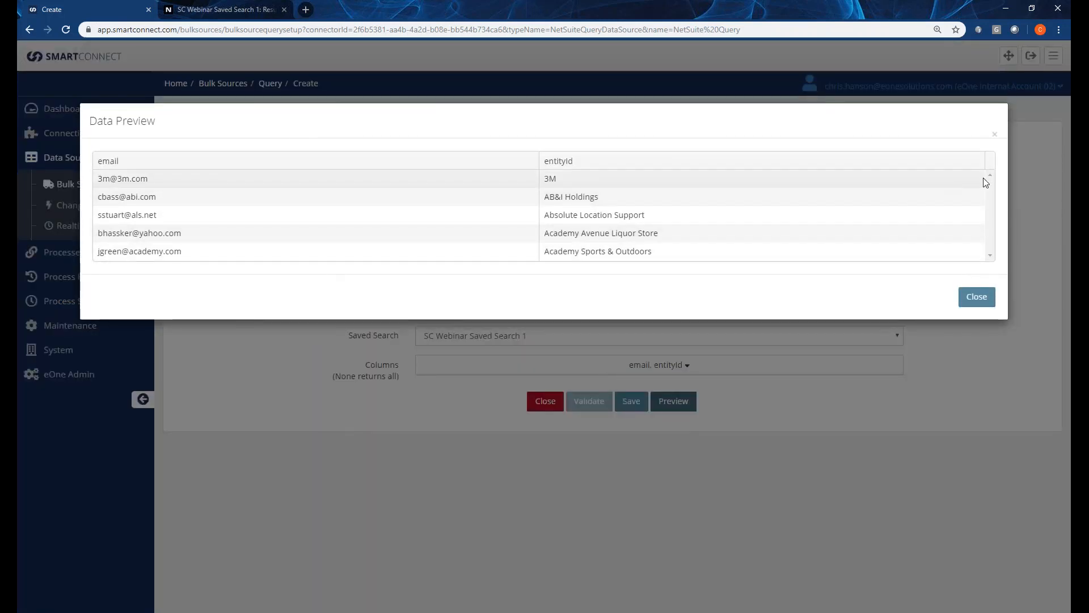
left_click_drag(536, 159, 242, 171)
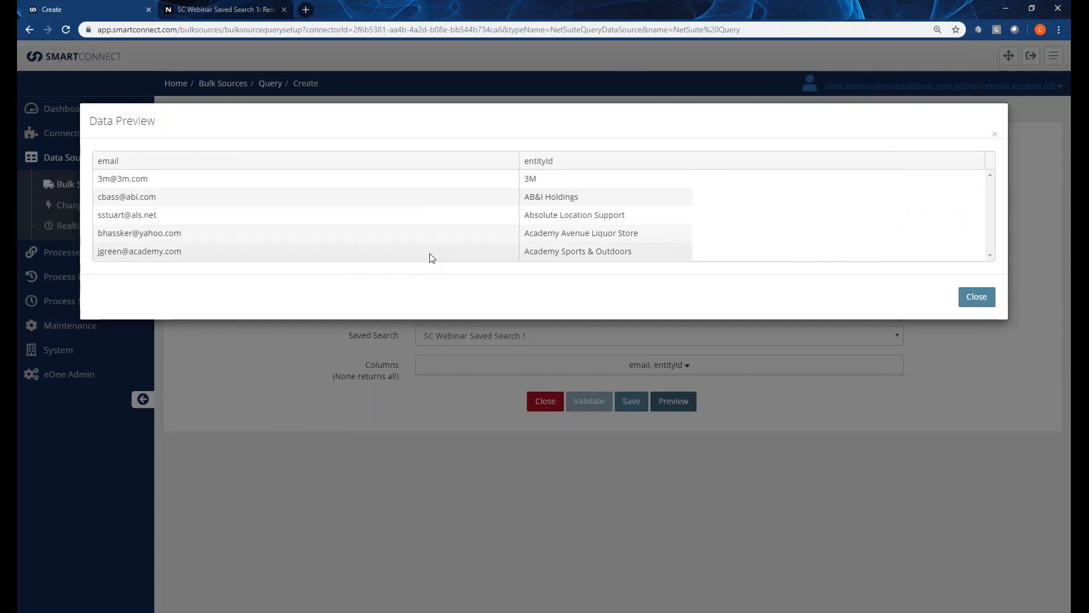
left_click(977, 298)
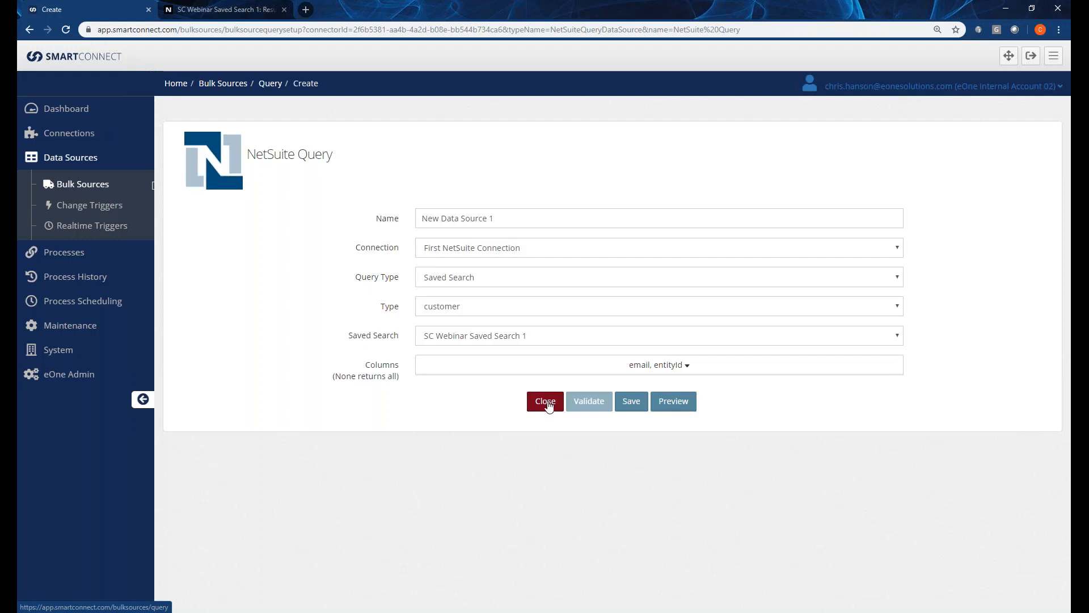
Create a new NetSuite bulk query 'Data Source Custom Filter' on First NetSuite Connection, validated.
left_click(545, 401)
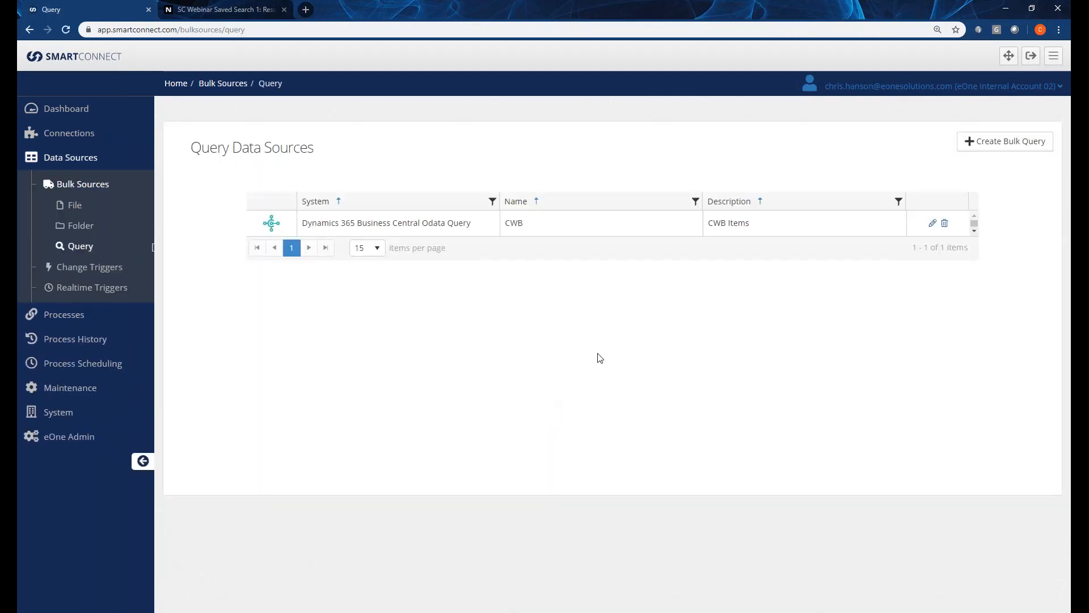
left_click(971, 144)
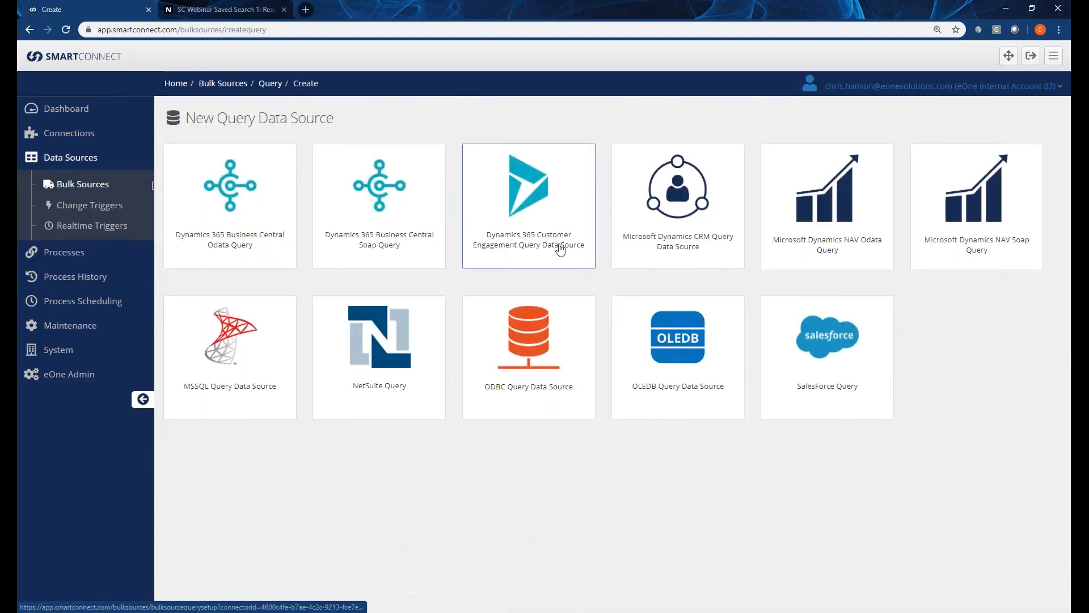
left_click(409, 347)
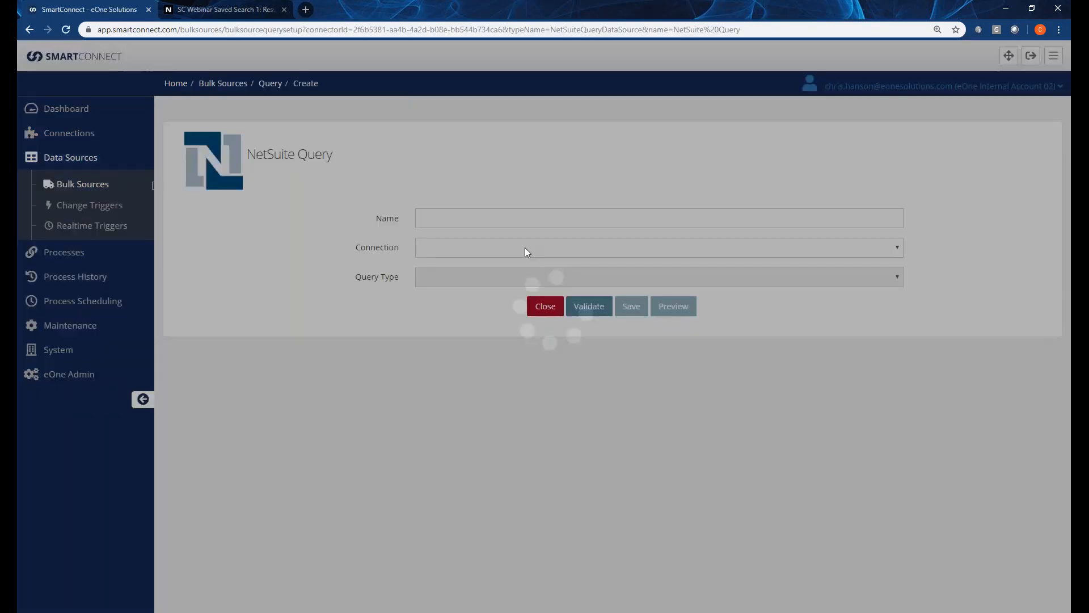
left_click(490, 220)
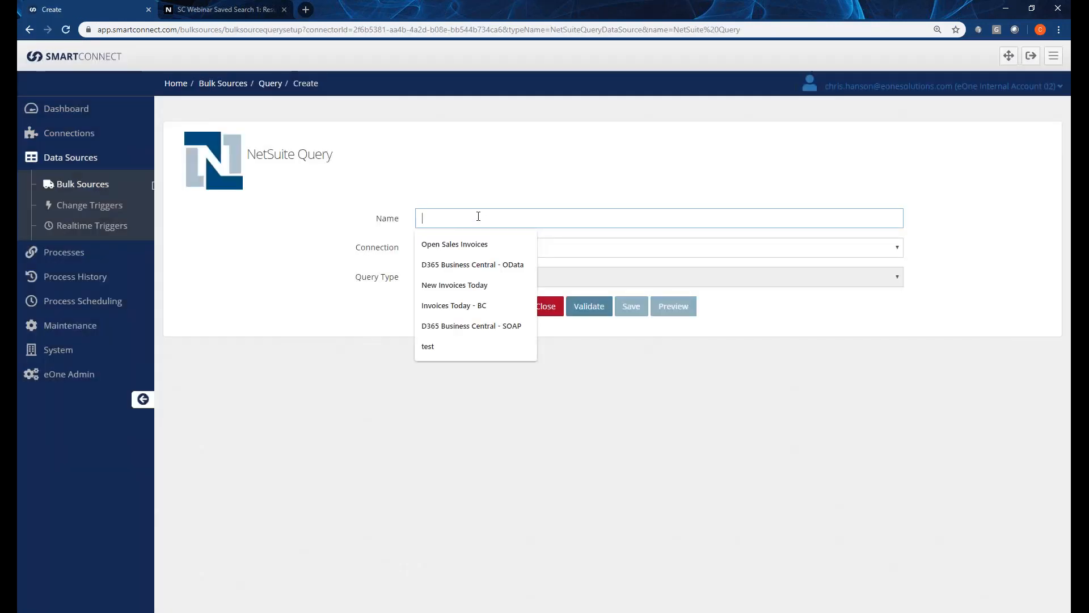
type("Data Source Custom Filter")
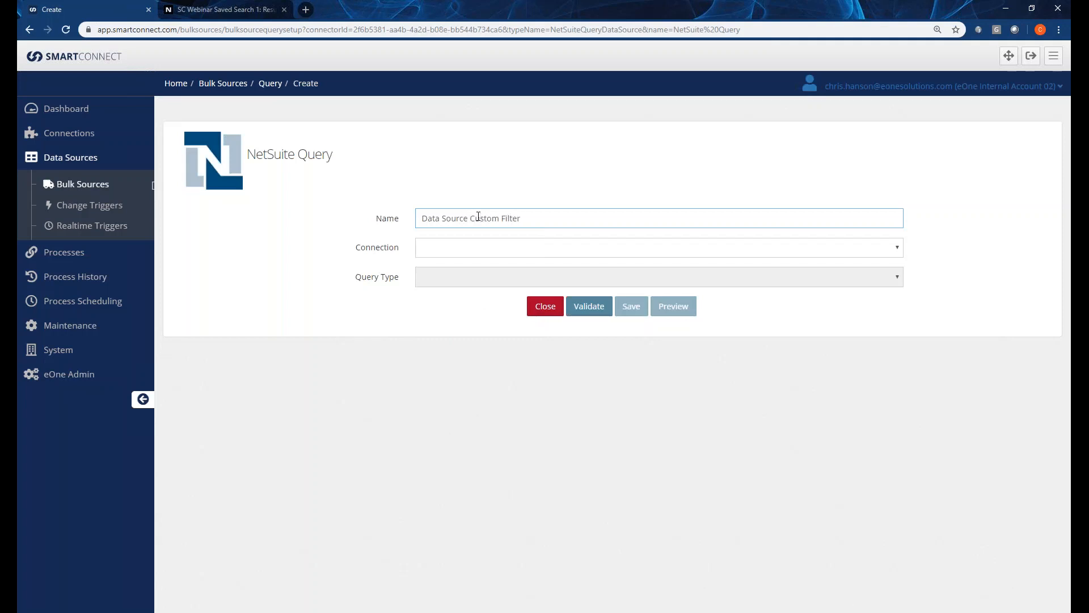
left_click(494, 247)
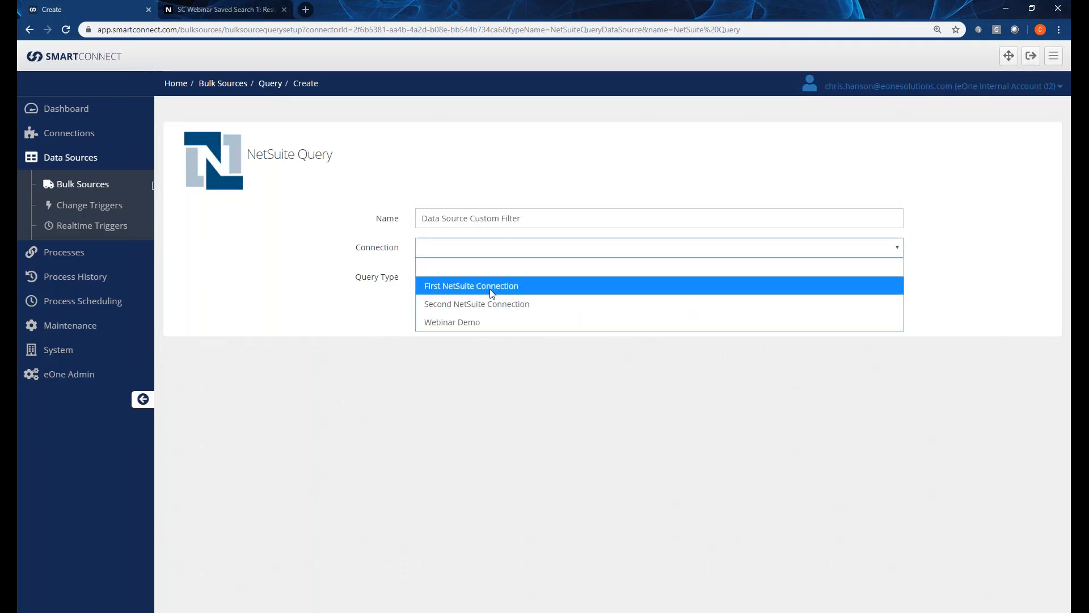
left_click(493, 285)
left_click(575, 306)
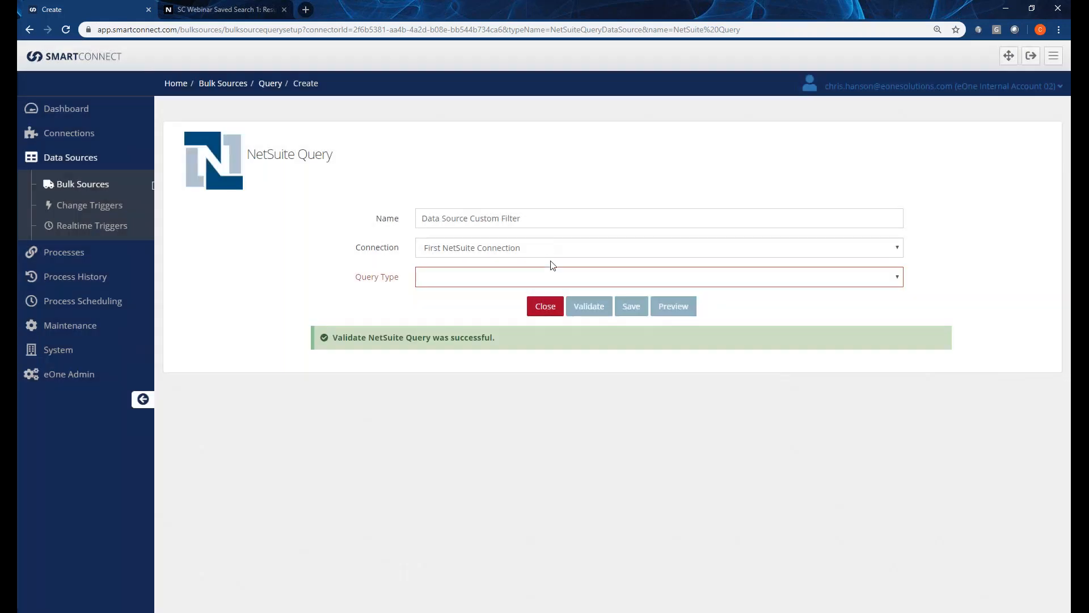
Set the query type to Custom Filter.
left_click(545, 278)
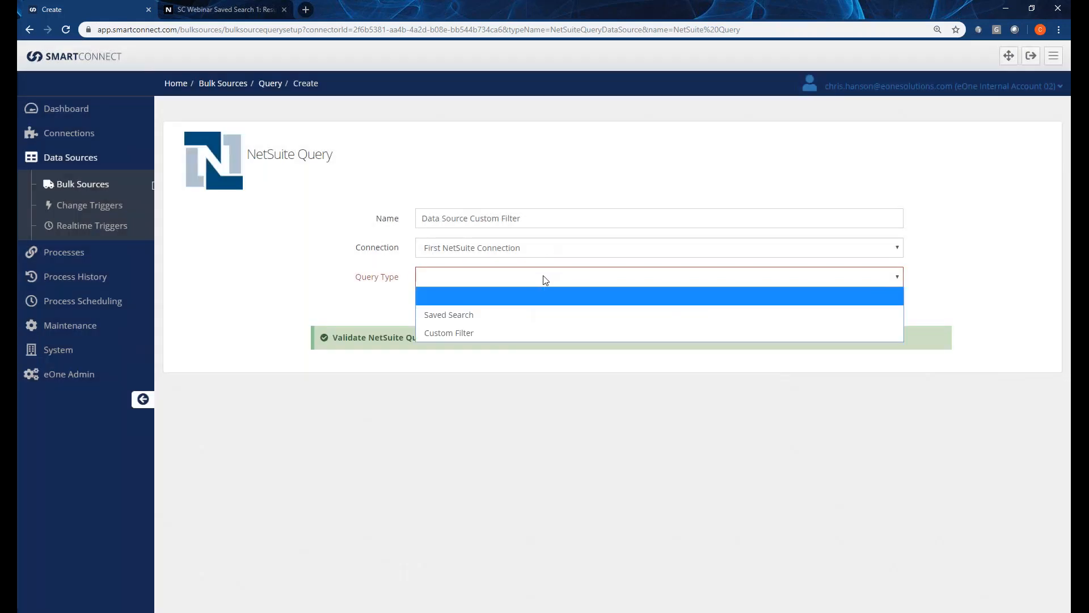
left_click(472, 332)
left_click(487, 277)
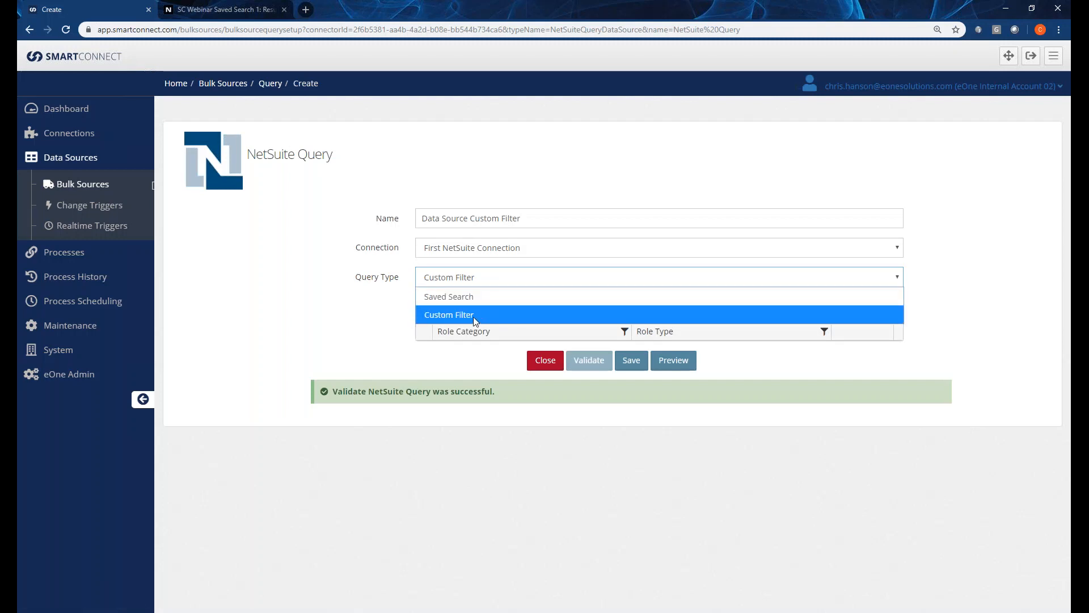
left_click(470, 316)
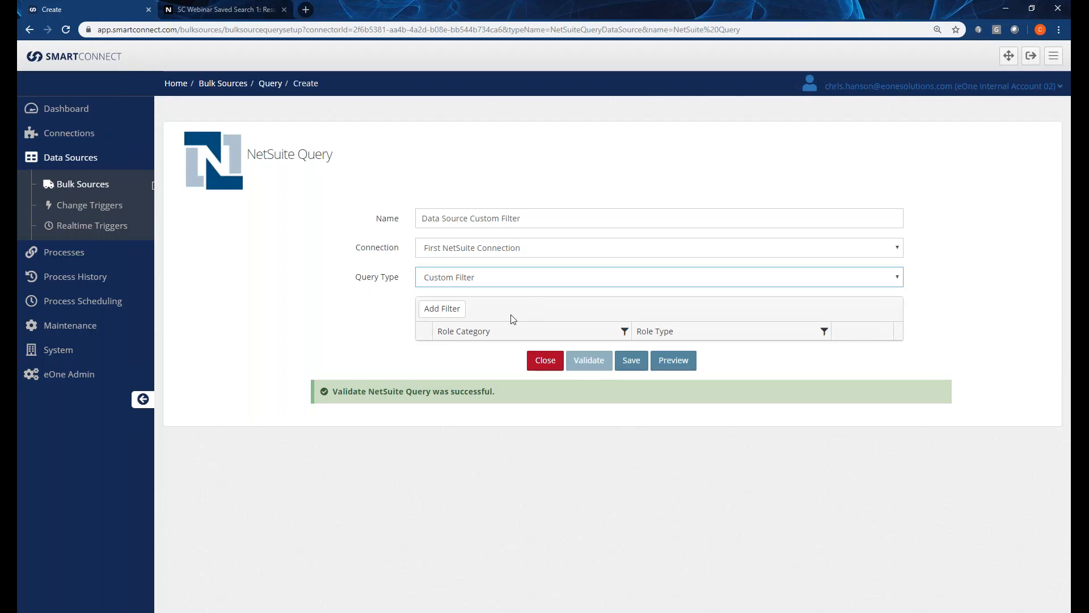
Add a new filter and browse the available filter categories.
left_click(454, 316)
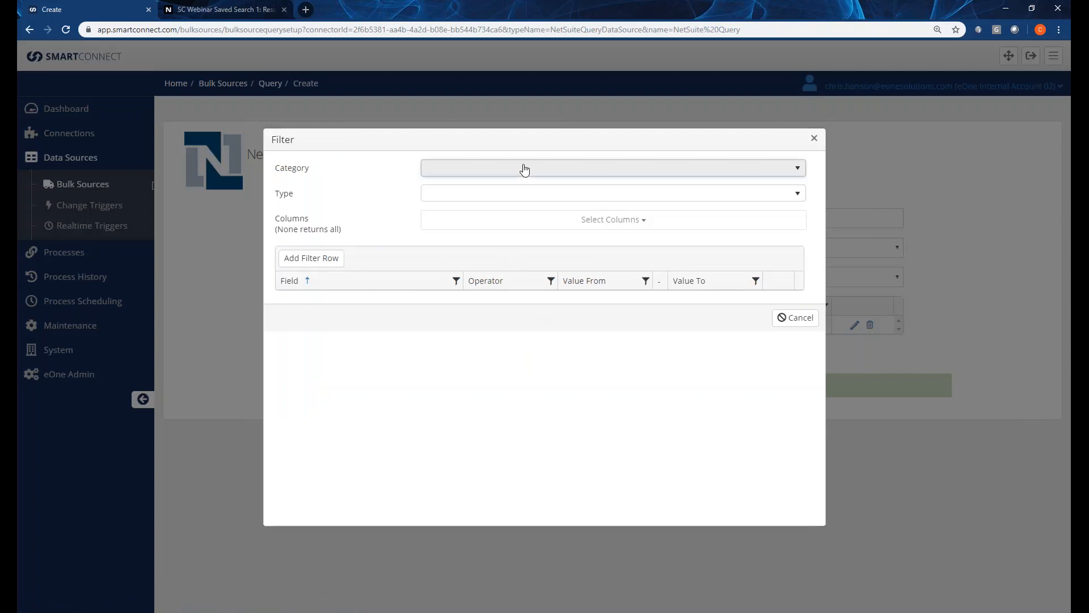
left_click(524, 168)
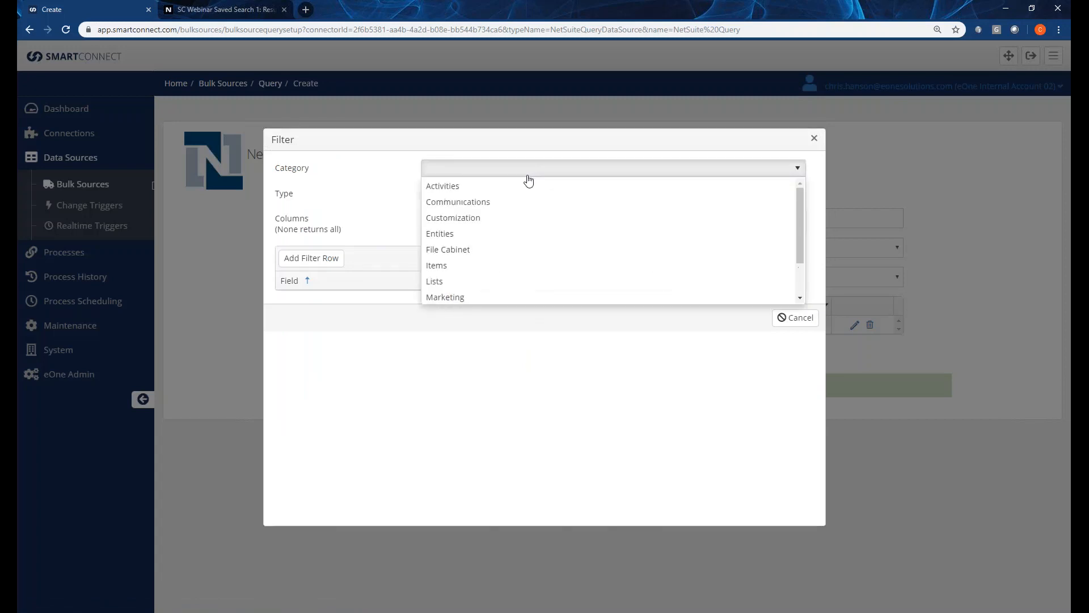
scroll(442, 227, "down", 1)
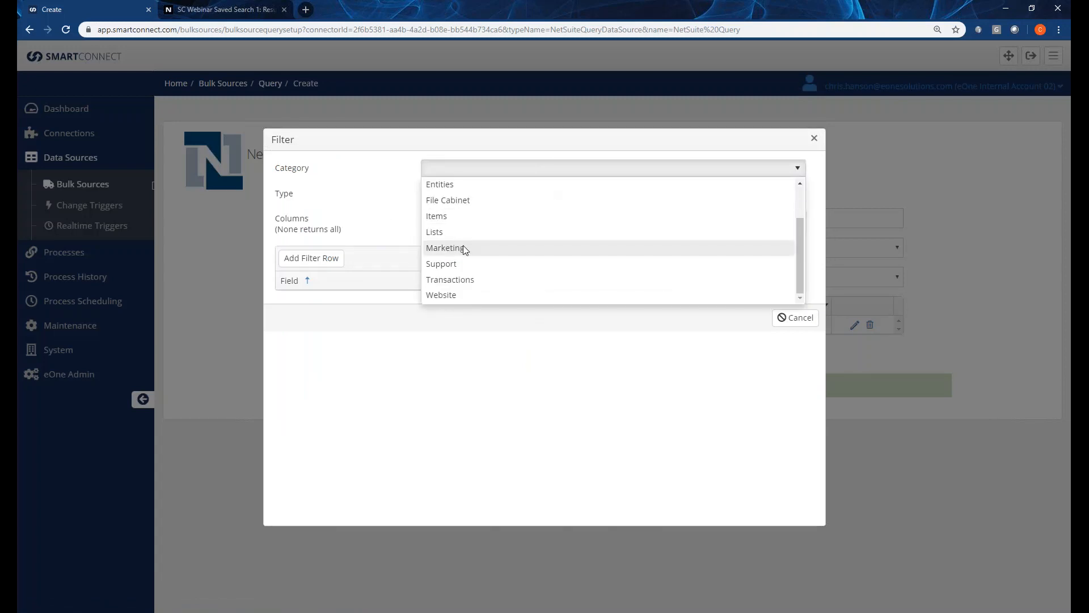
scroll(463, 251, "up", 1)
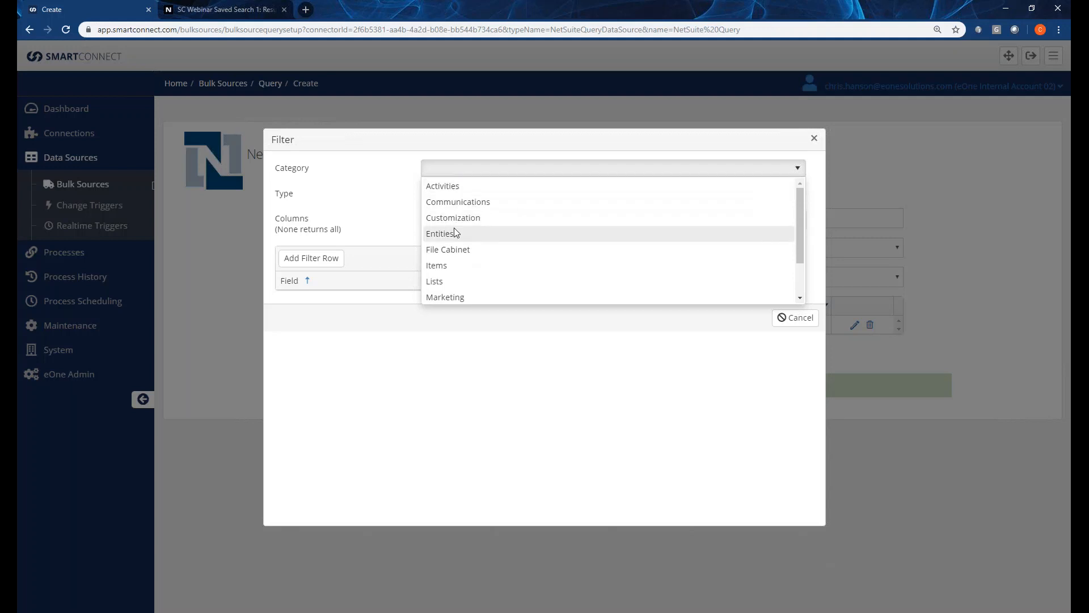
scroll(454, 286, "down", 1)
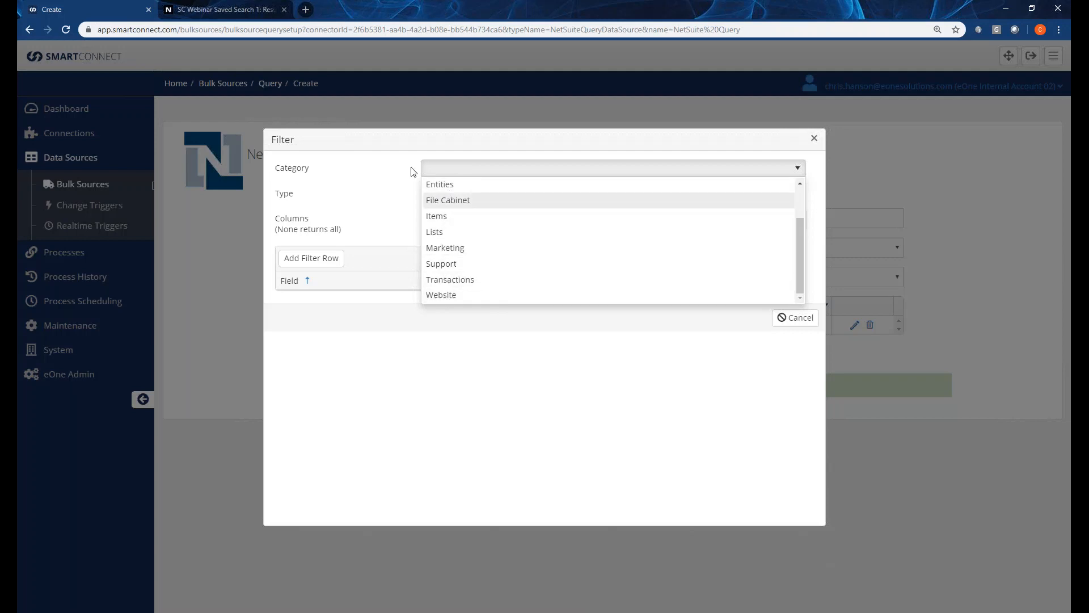
left_click(241, 10)
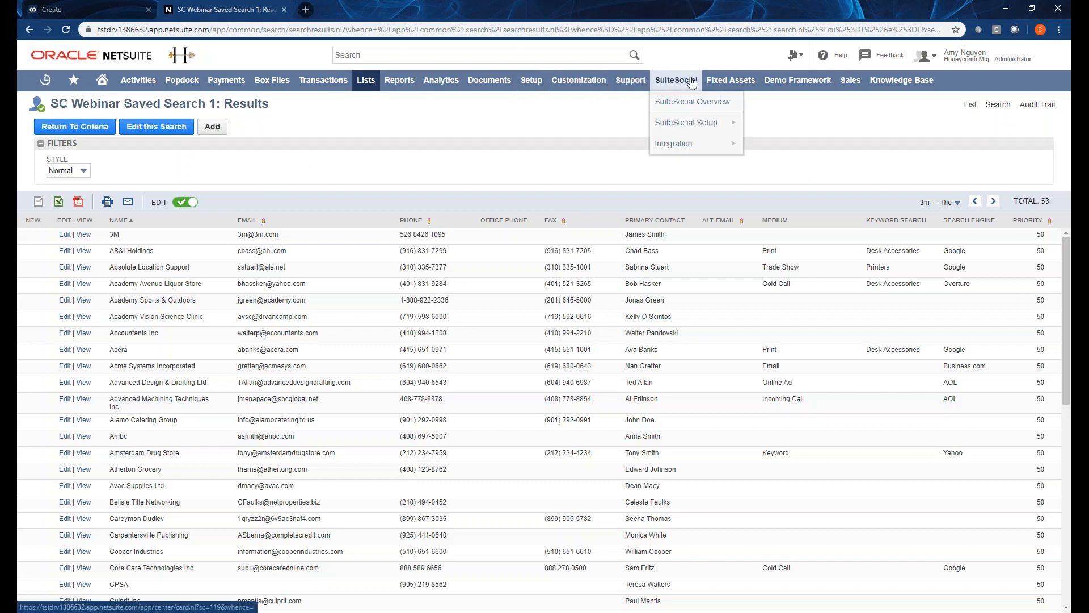
mouse_move(484, 91)
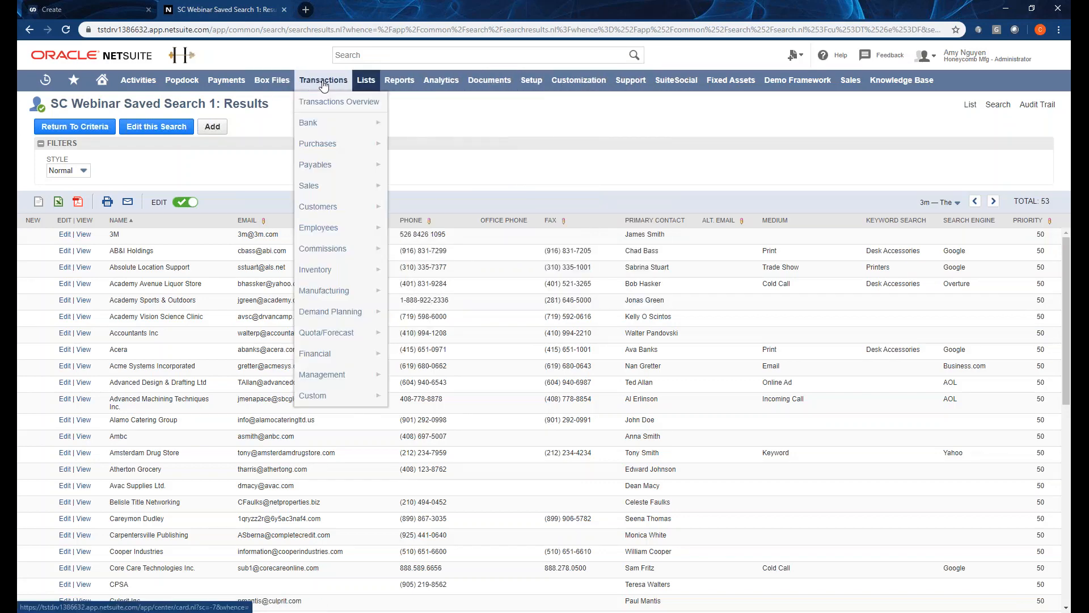
mouse_move(355, 85)
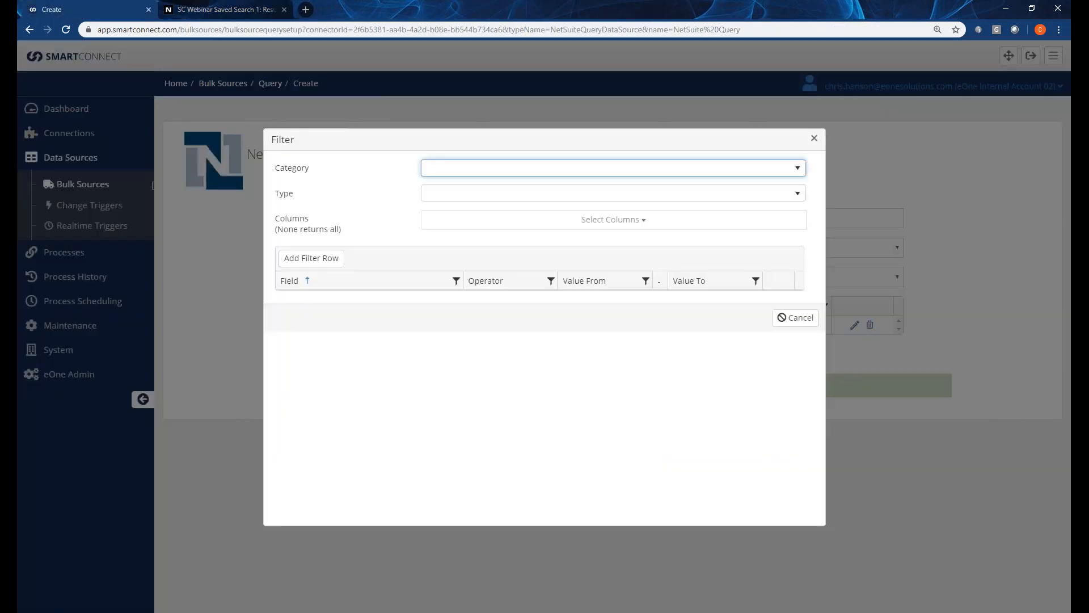
Set the filter to Category Entities and Type Customer, keeping all columns.
left_click(484, 172)
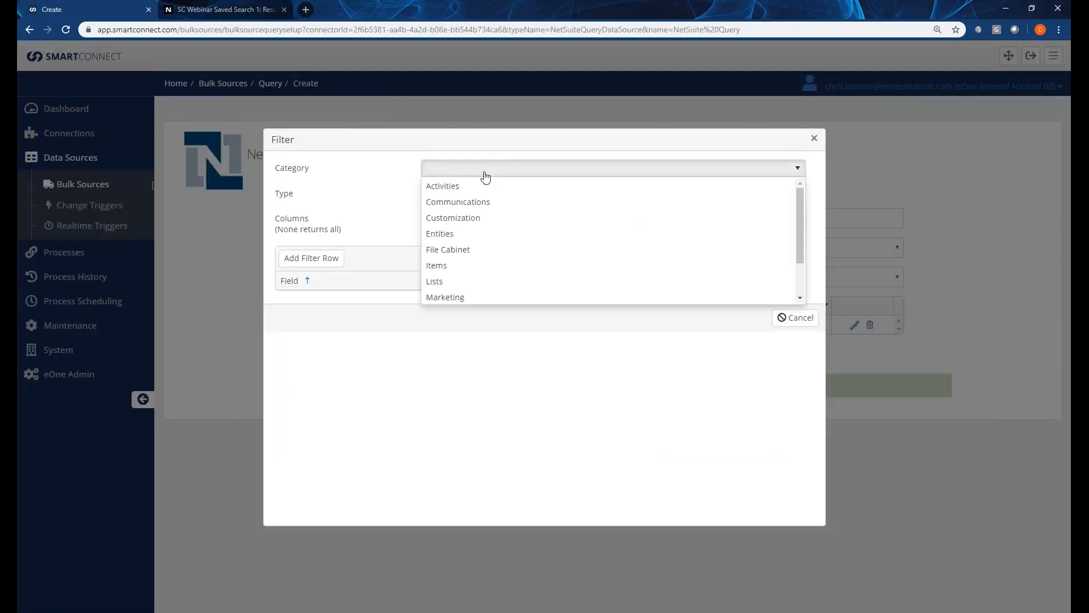
left_click(450, 235)
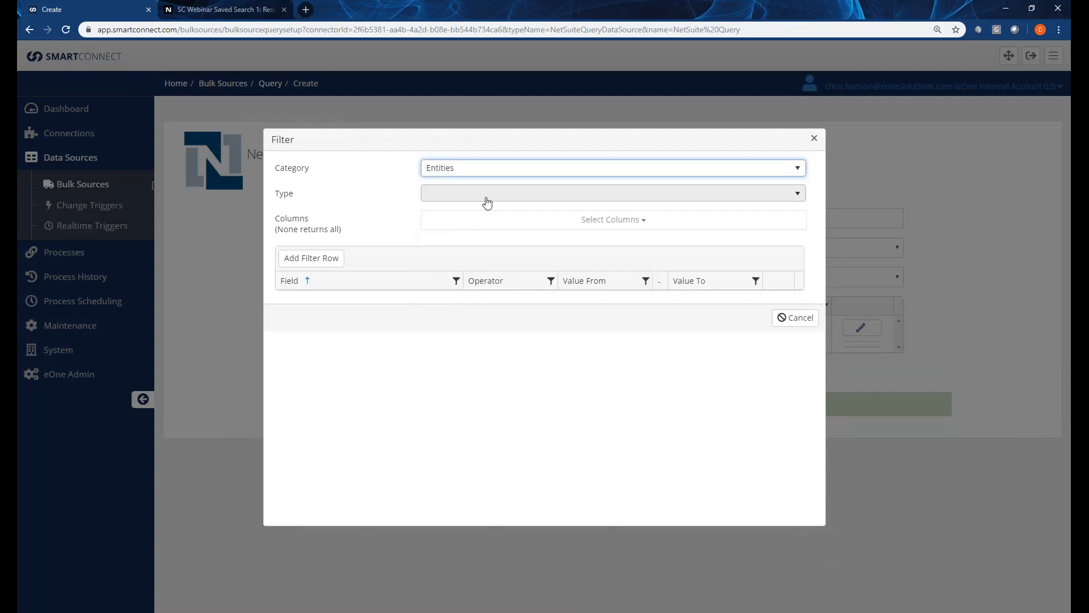
left_click(487, 198)
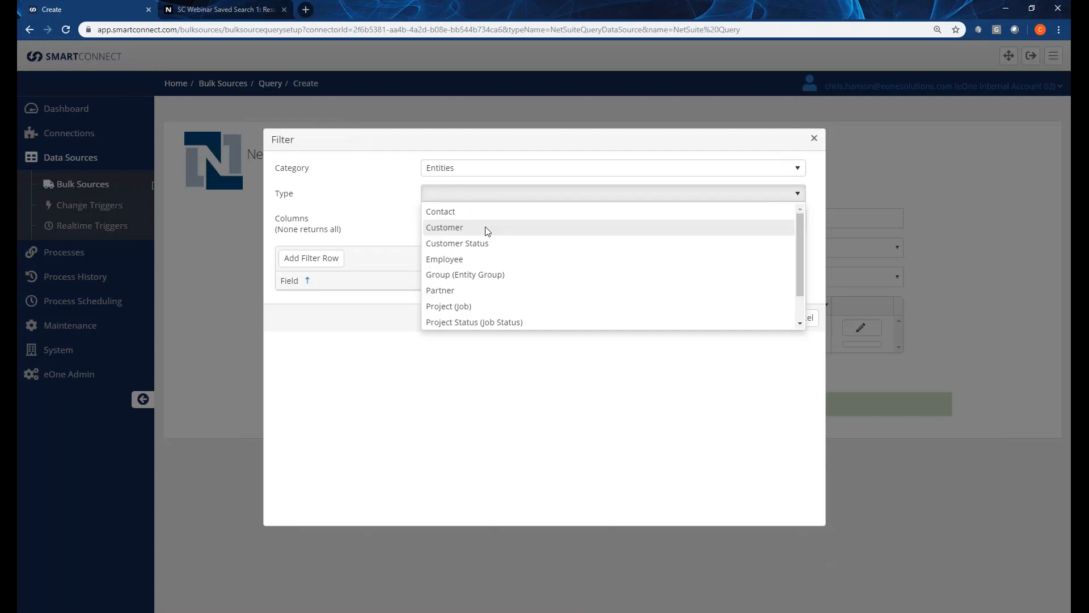
left_click(456, 230)
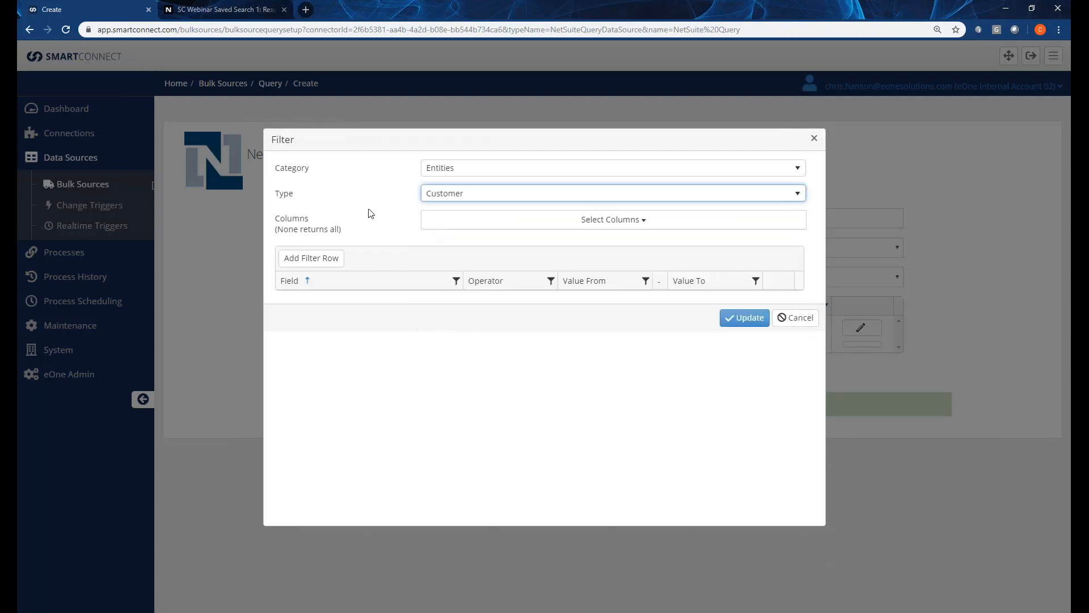
left_click(542, 227)
left_click(510, 227)
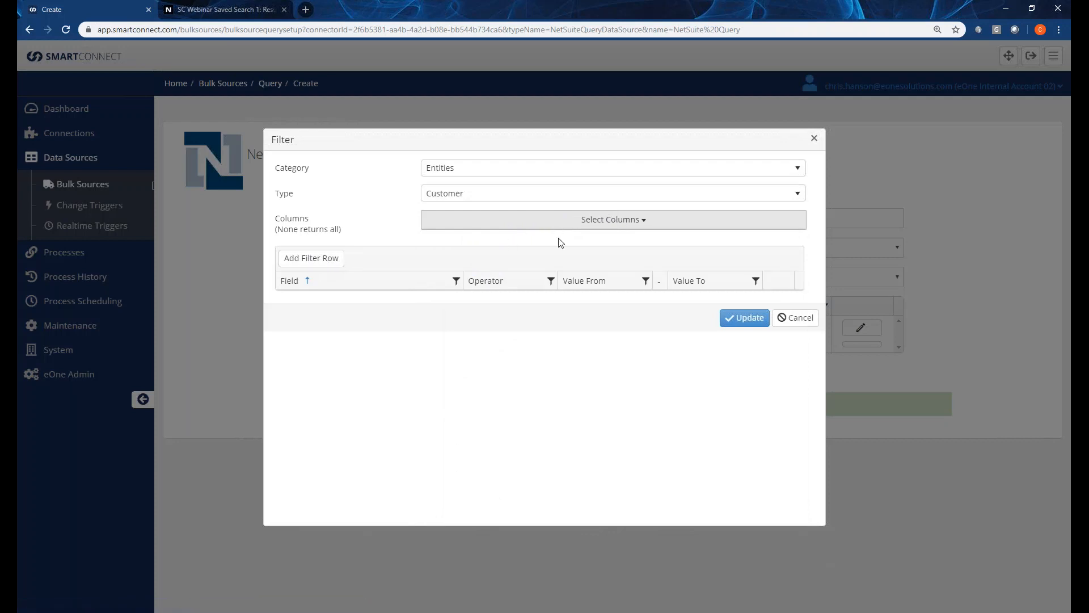
Add a single companyName notEmpty condition and apply the filter with Update.
left_click(326, 261)
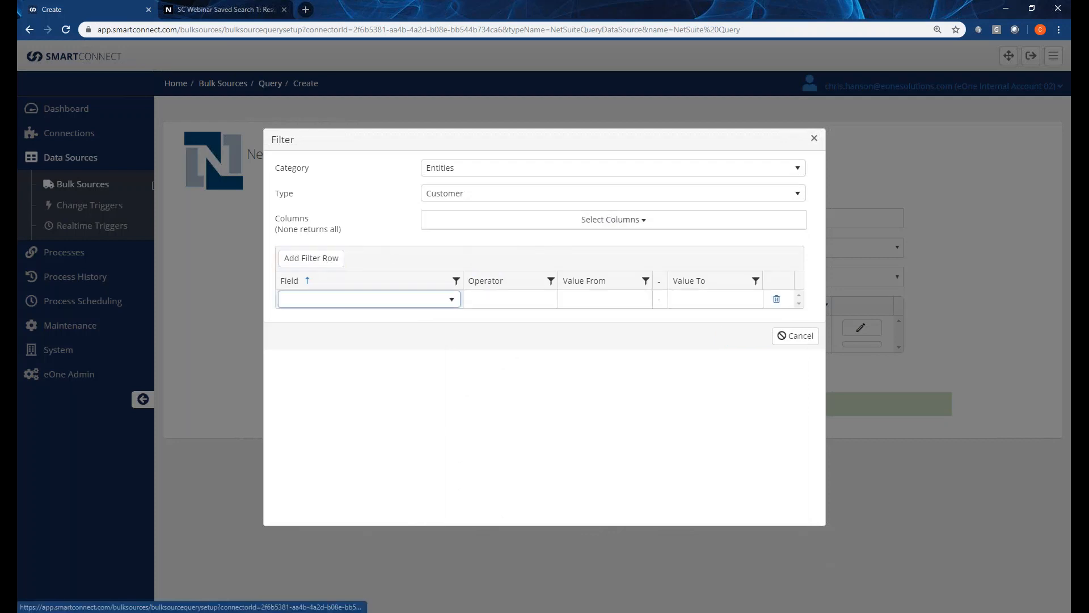
left_click(429, 303)
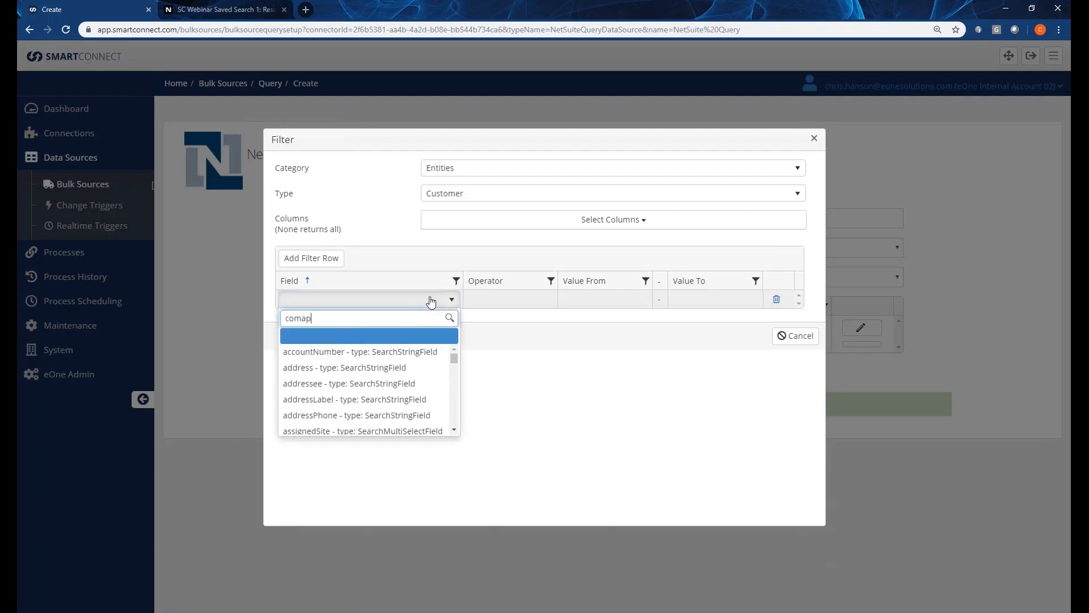
key("BackSpace")
key("BackSpace")
type("pany")
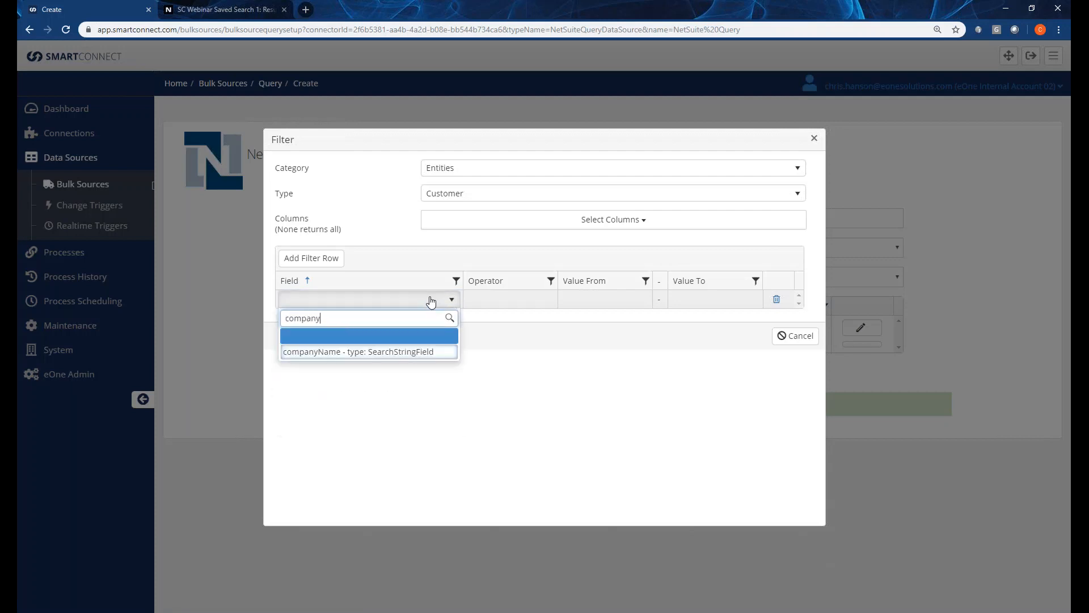
left_click(317, 354)
left_click(516, 304)
left_click(518, 306)
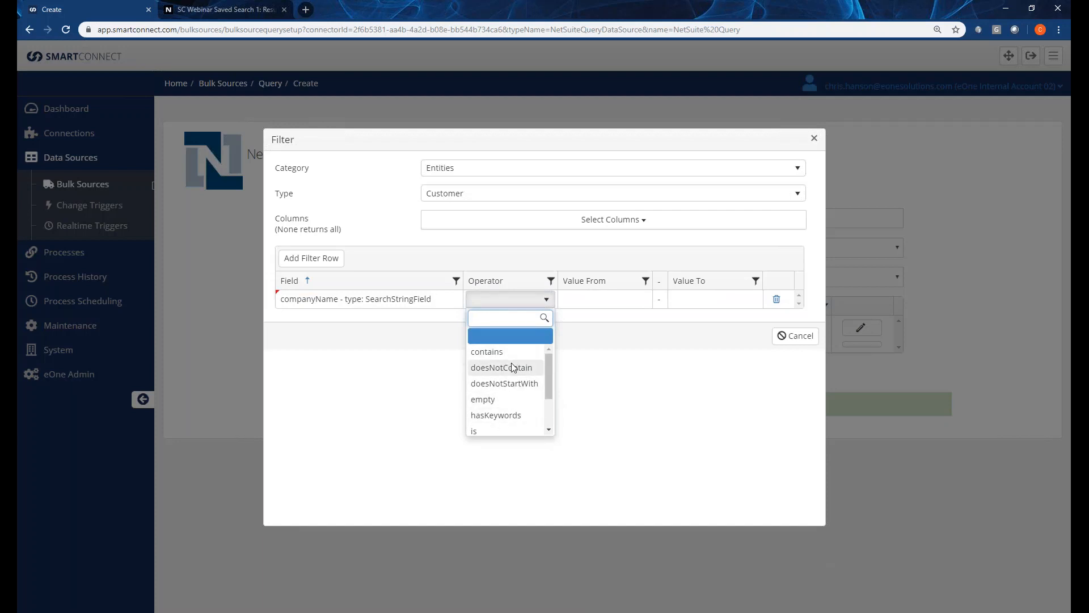
scroll(513, 363, "down", 2)
left_click(502, 410)
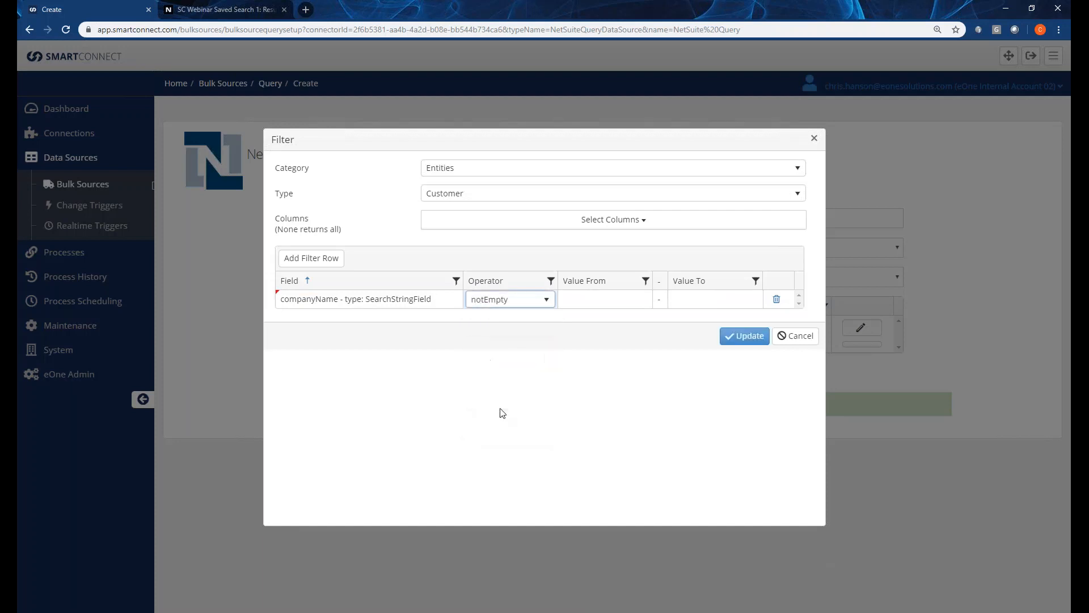
left_click(332, 266)
left_click(776, 304)
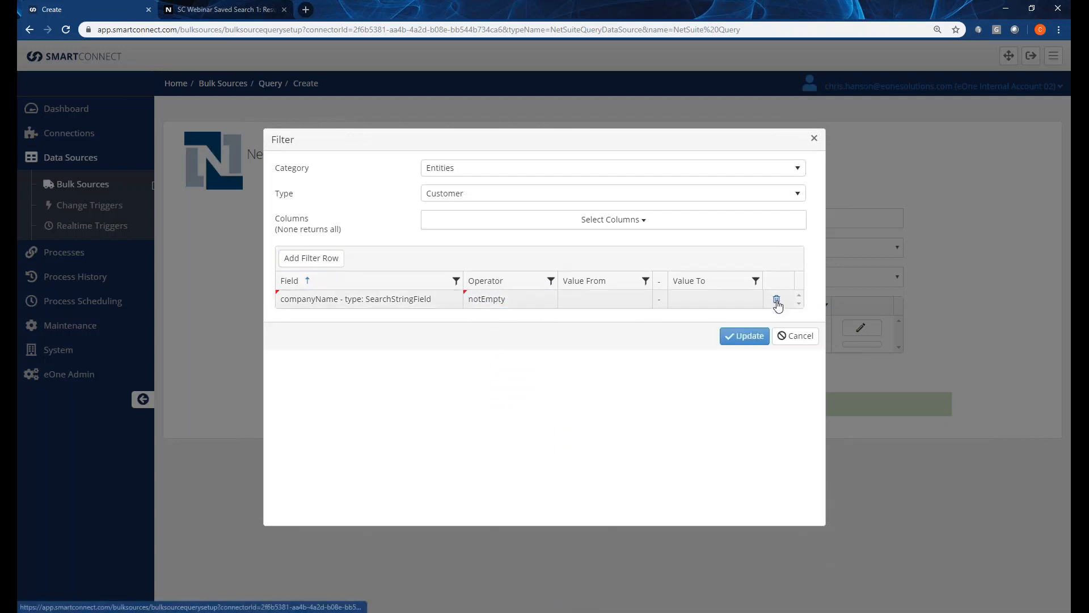
left_click(745, 336)
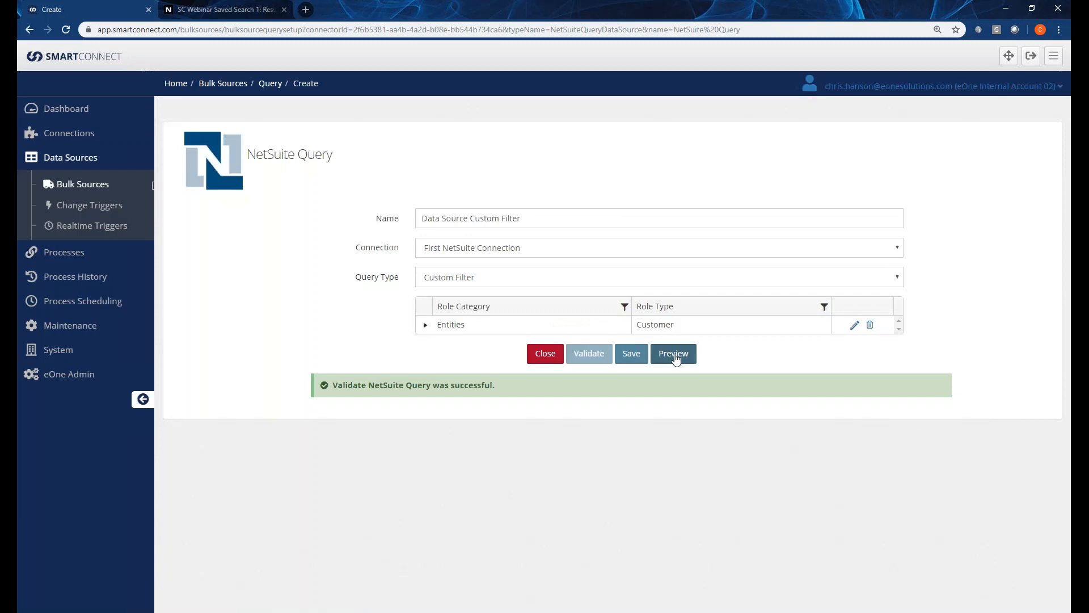
left_click(674, 354)
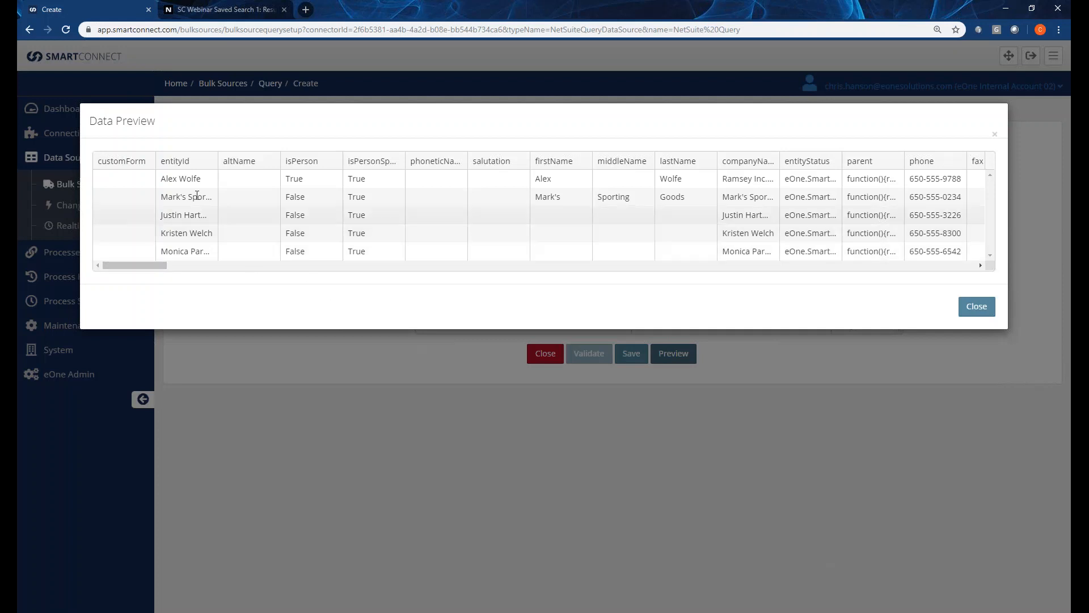
left_click_drag(219, 161, 282, 161)
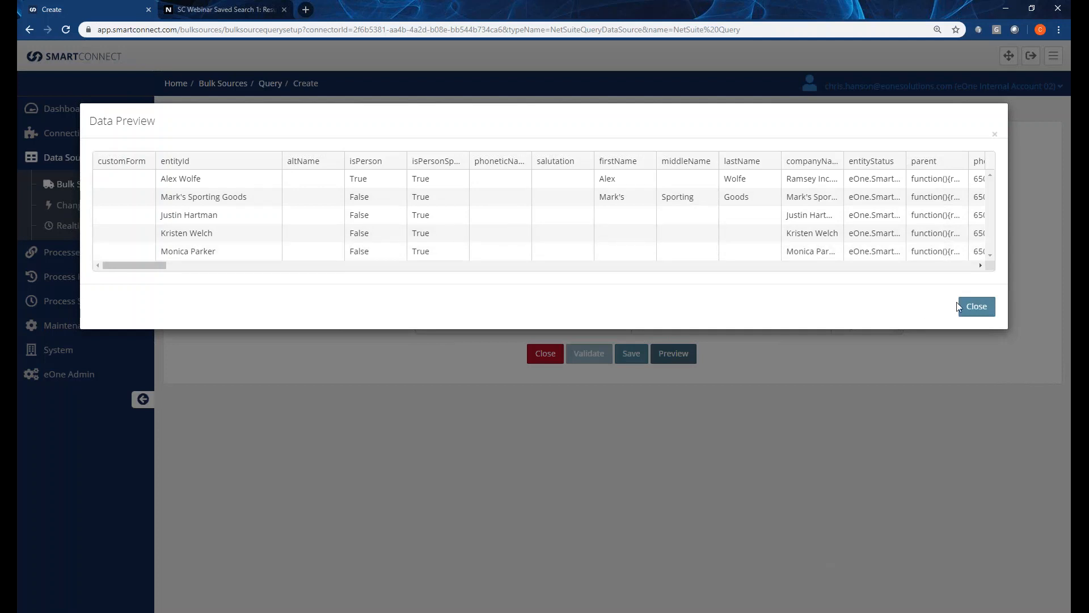
left_click(969, 310)
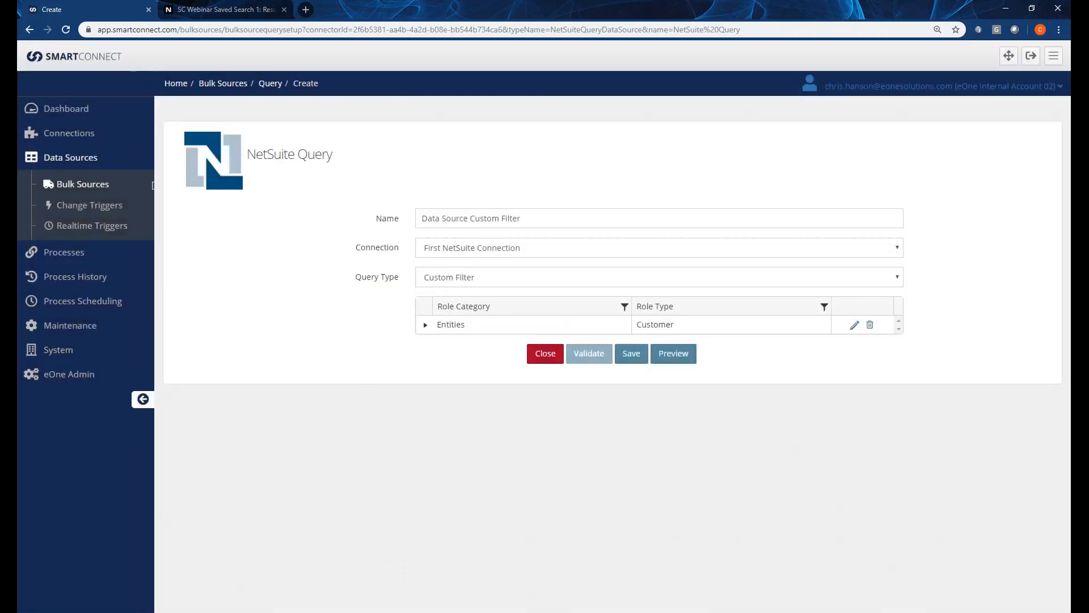
Close the NetSuite query form unsaved and go to Processes > Integration Processes.
left_click(483, 283)
left_click(344, 287)
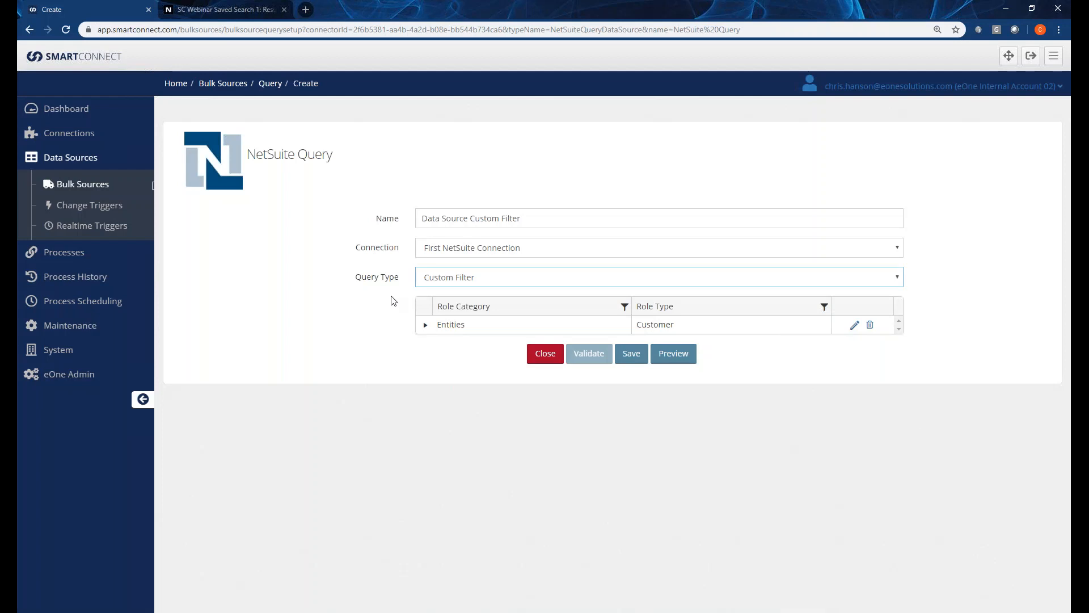
left_click(537, 355)
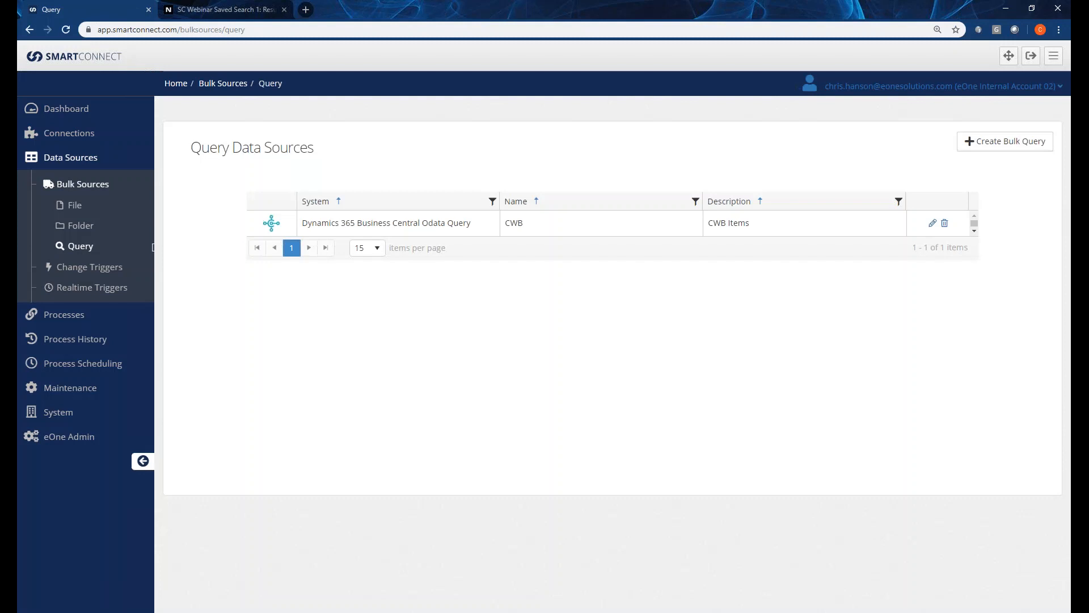
left_click(79, 323)
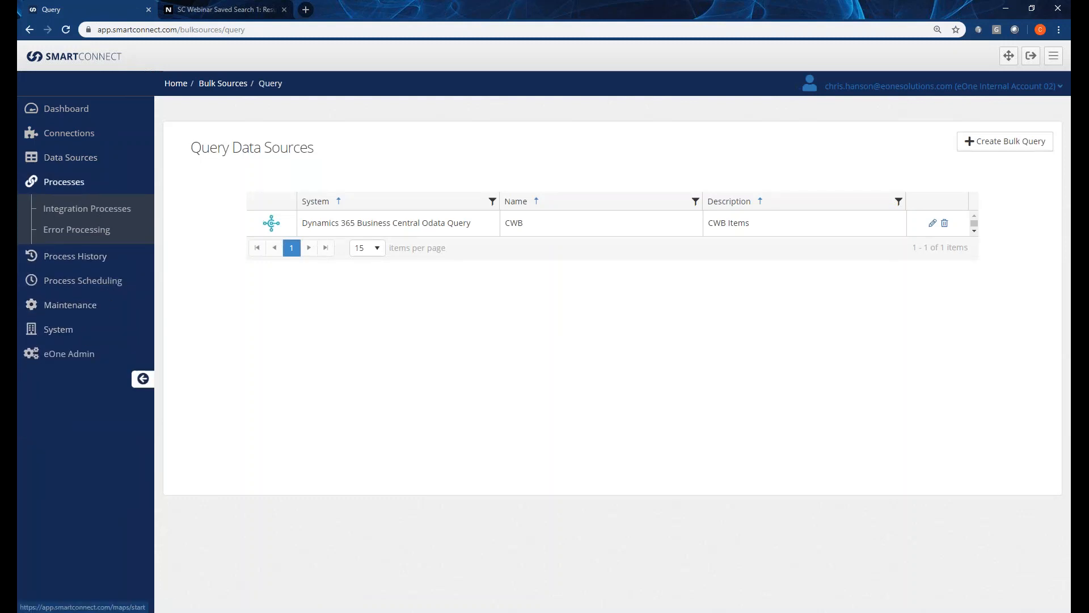
left_click(90, 209)
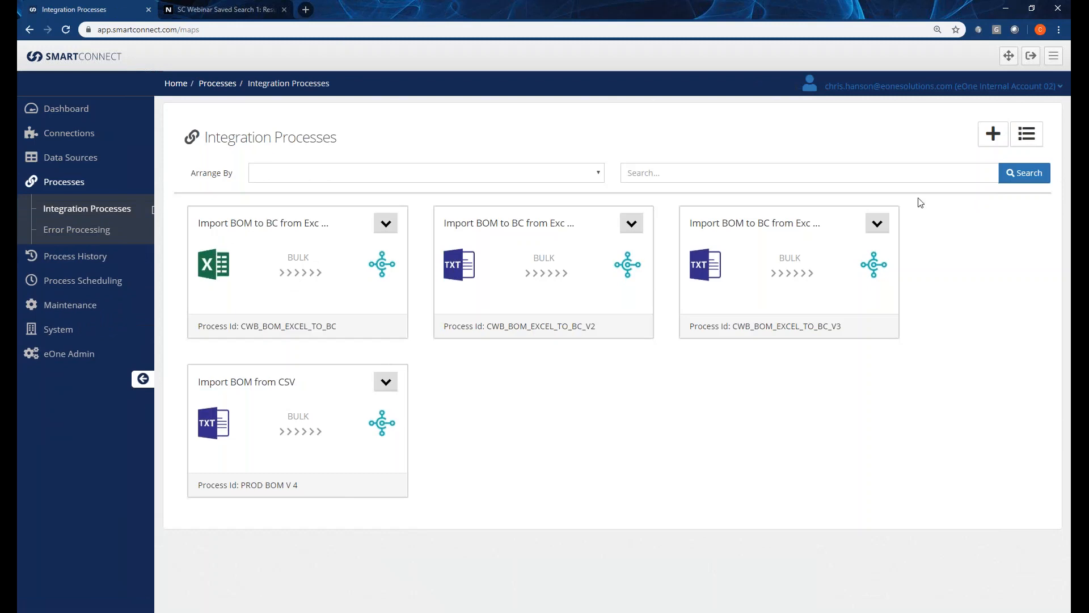
Add a new process with Integration Id 'Webinar Integration' and description 'NetSuite Destination'.
left_click(993, 134)
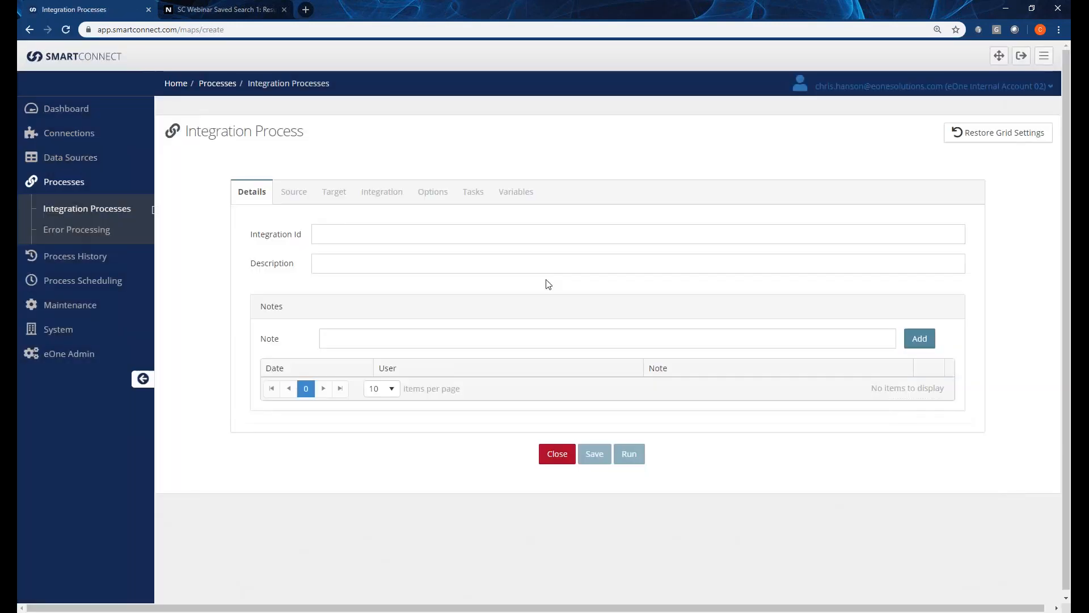
left_click(383, 237)
type("TEST")
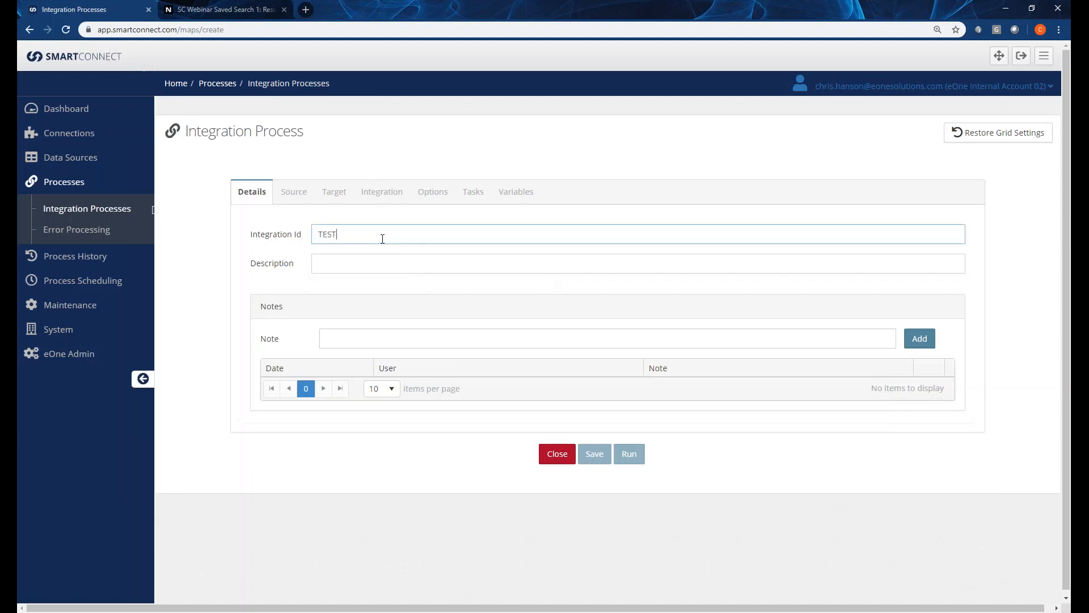
key("BackSpace")
key("BackSpace")
key("BackSpace")
key("BackSpace")
type("Webinar")
key("BackSpace")
key("BackSpace")
type("nar Integration")
key("Tab")
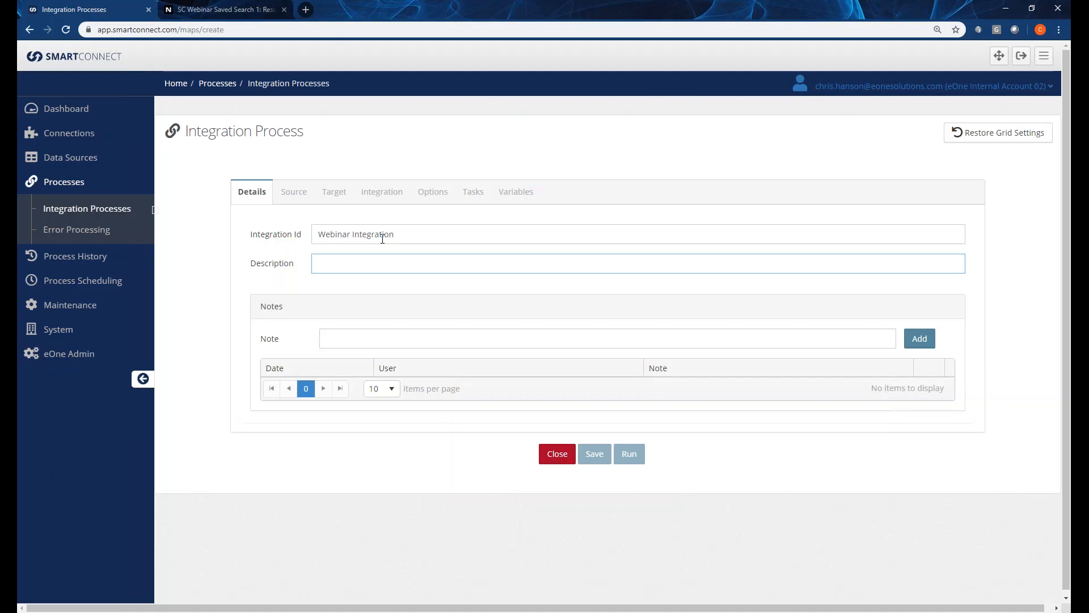
type("NetSuite Destination")
key("Tab")
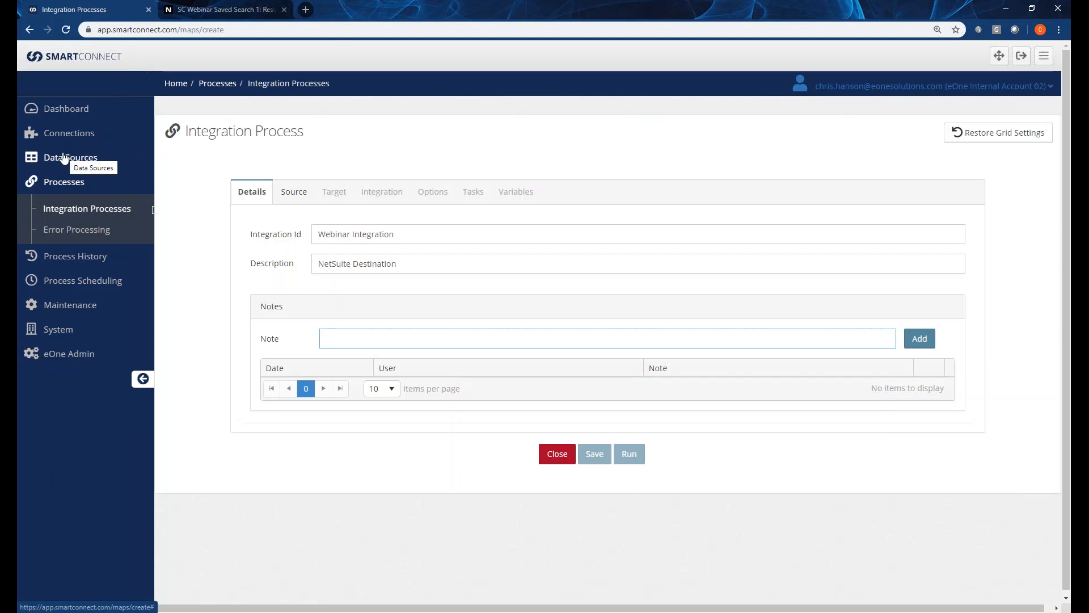
Set the source to the Bulk Excel Data Source using the Customer Upload workbook.
left_click(300, 194)
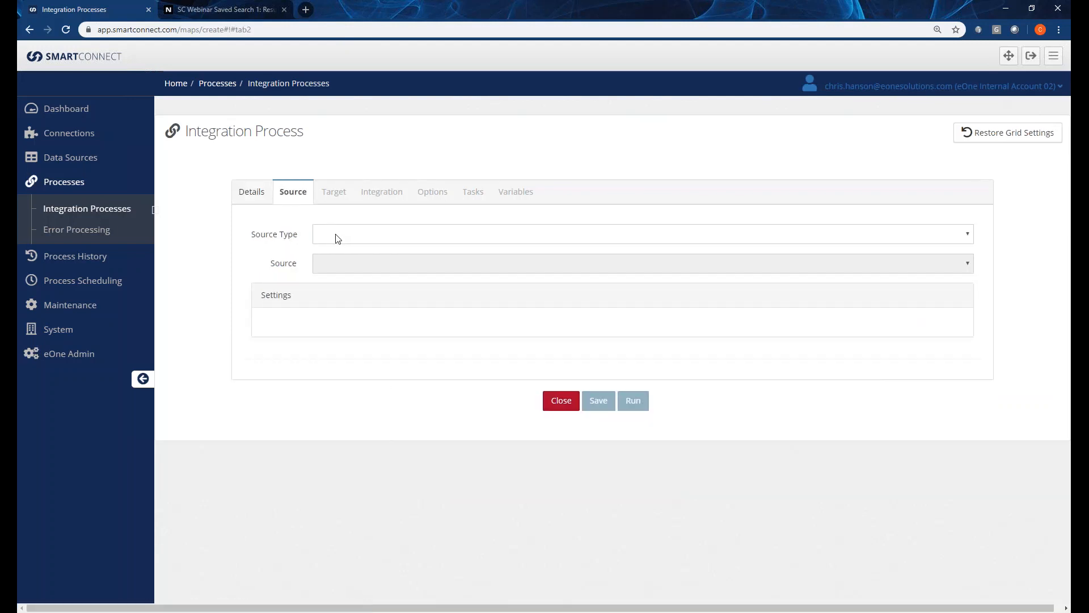
left_click(337, 238)
left_click(366, 271)
left_click(367, 267)
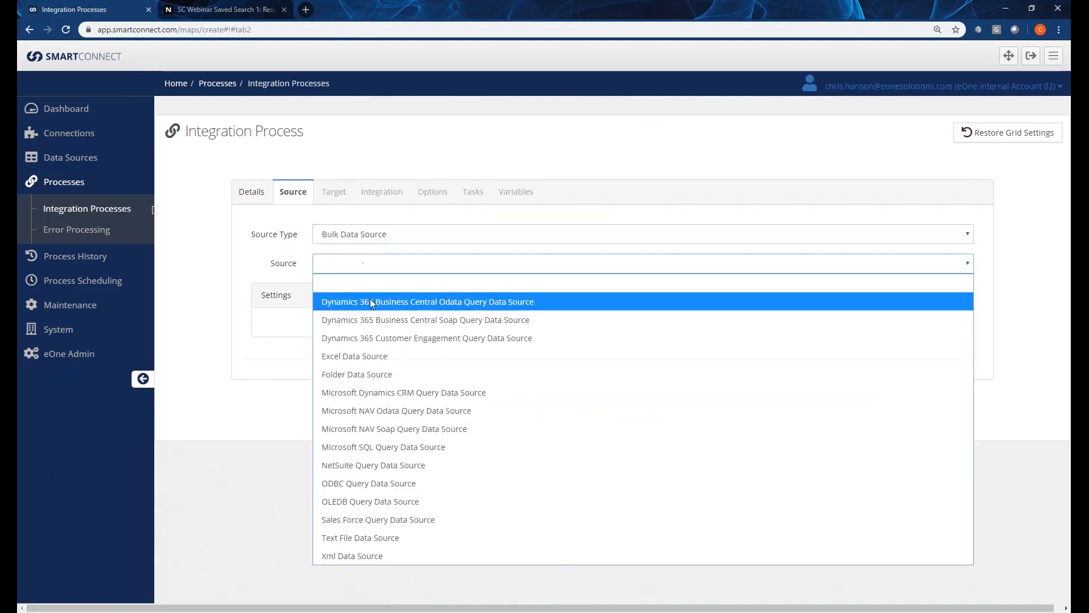
left_click(360, 354)
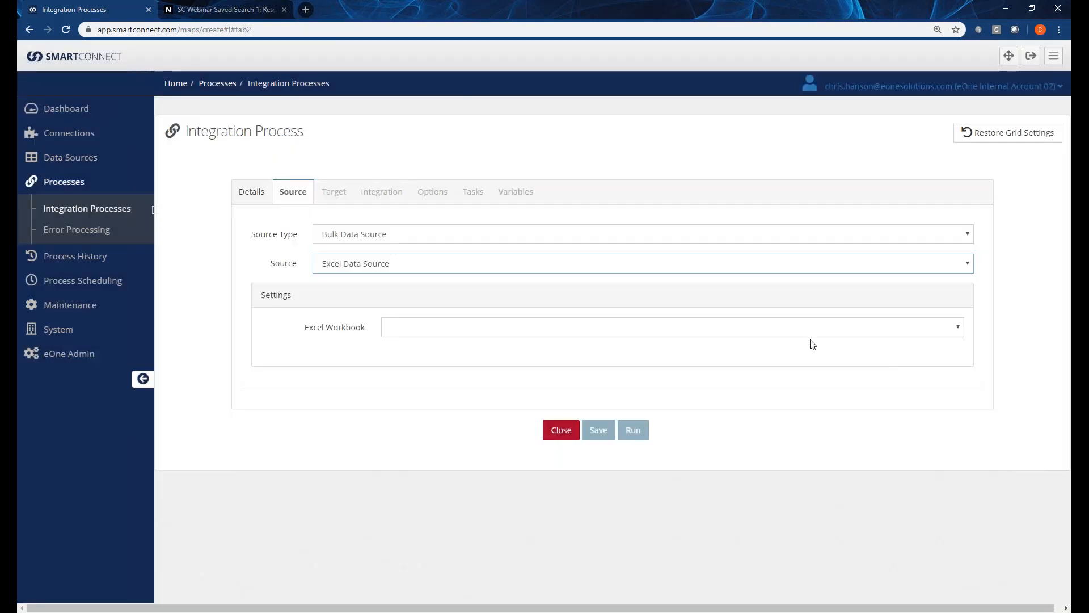
left_click(802, 329)
left_click(506, 380)
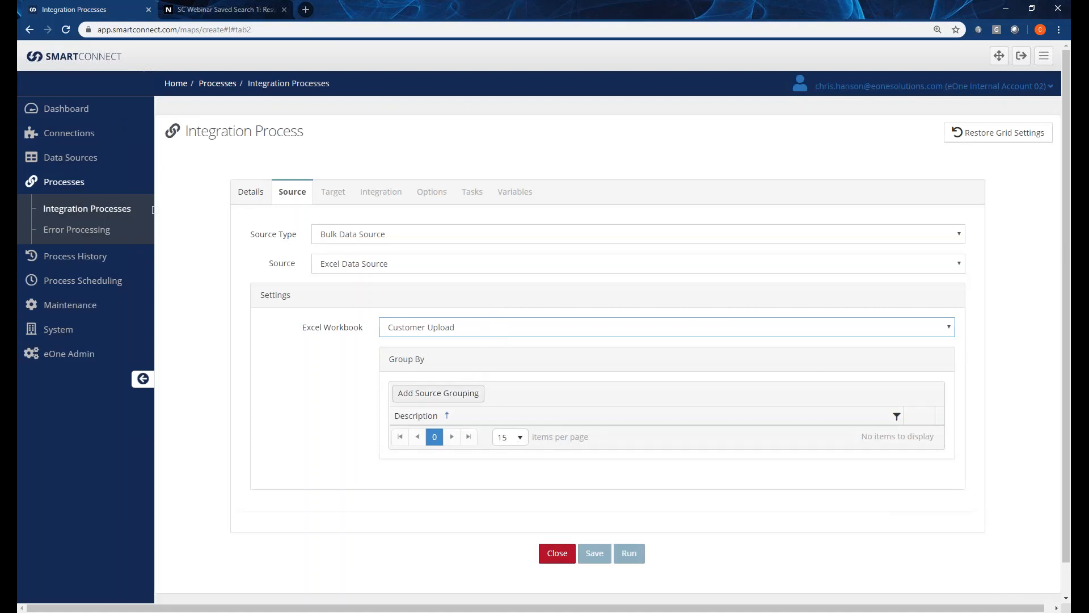
Add a source grouping on CustomerNumber.
left_click(469, 392)
left_click(485, 443)
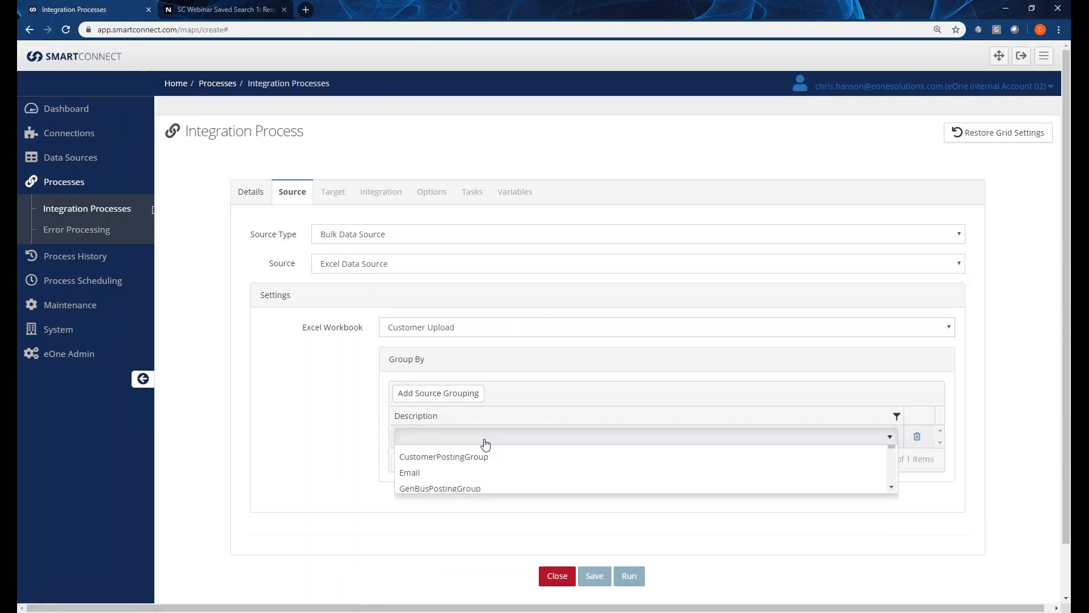
left_click(460, 519)
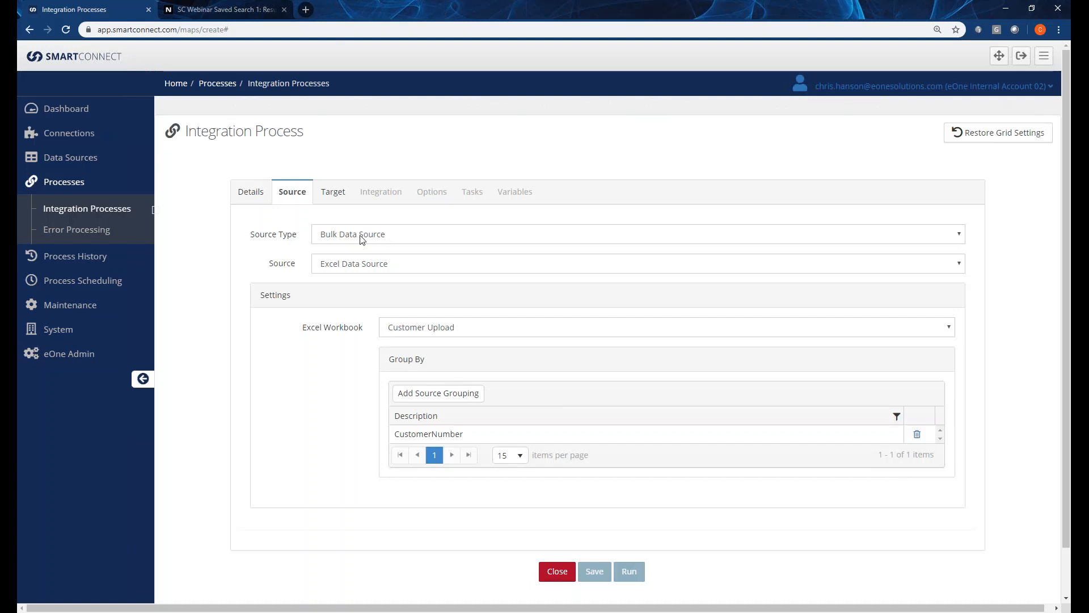
left_click(332, 200)
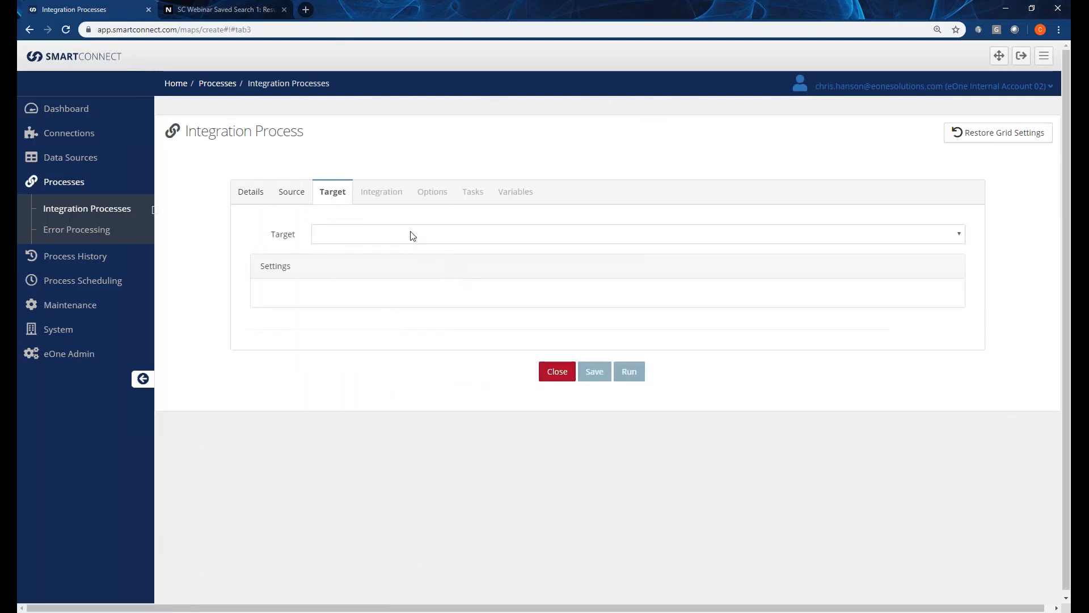
Set the target to NetSuite with destination Webinar Demo.
left_click(412, 236)
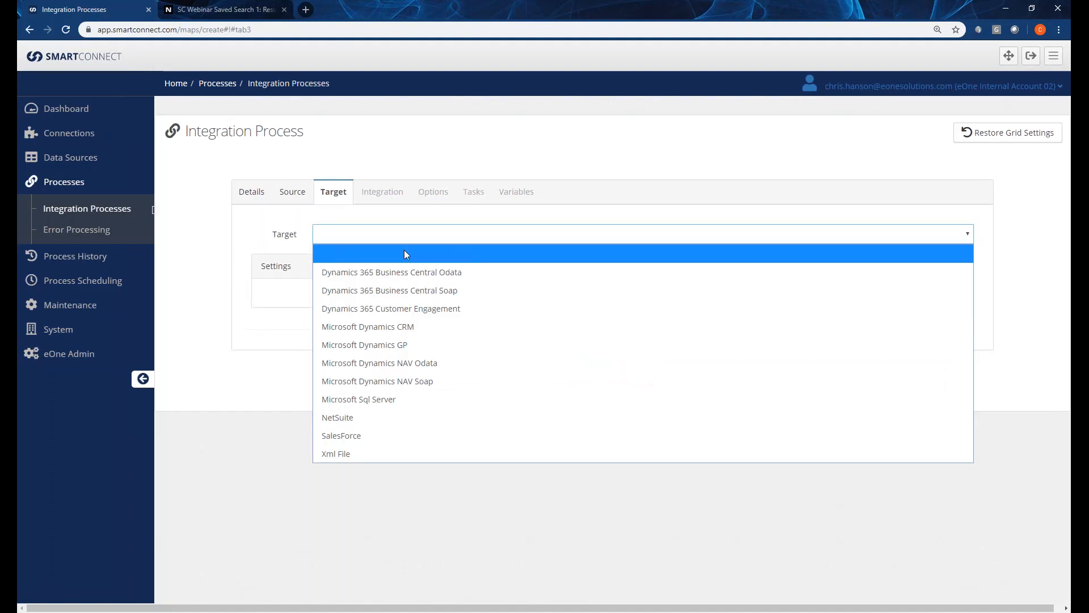
left_click(376, 417)
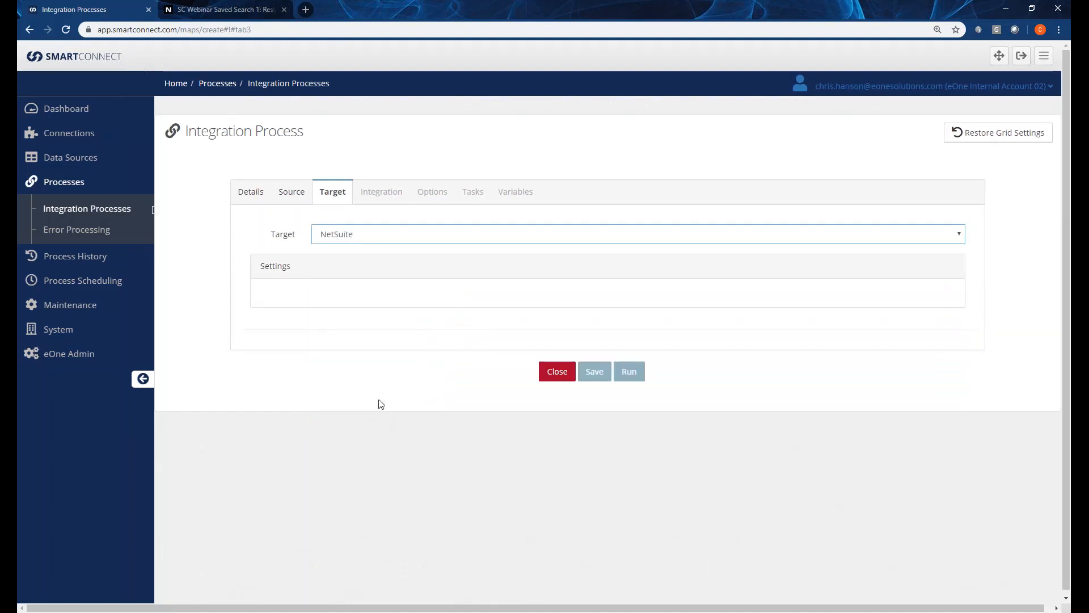
left_click(433, 298)
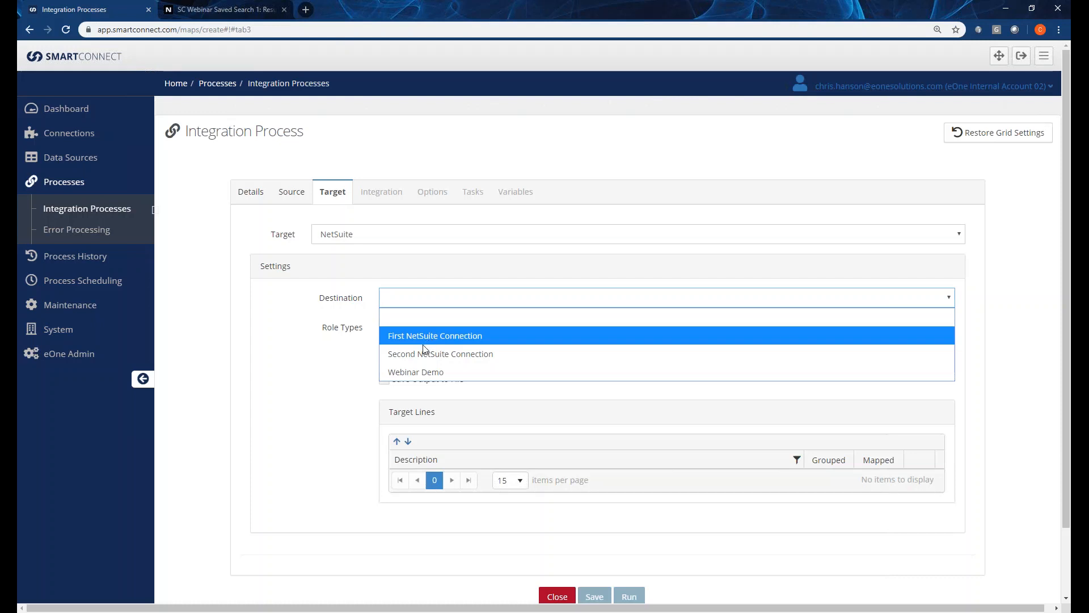
left_click(415, 372)
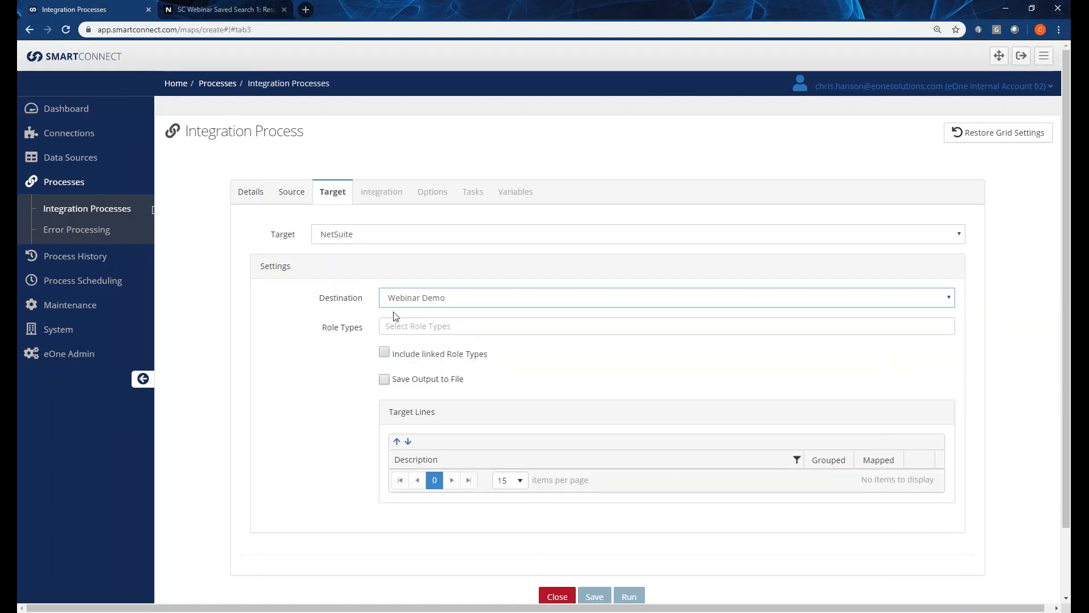
Add Customer and Contact as the target role types.
left_click(683, 330)
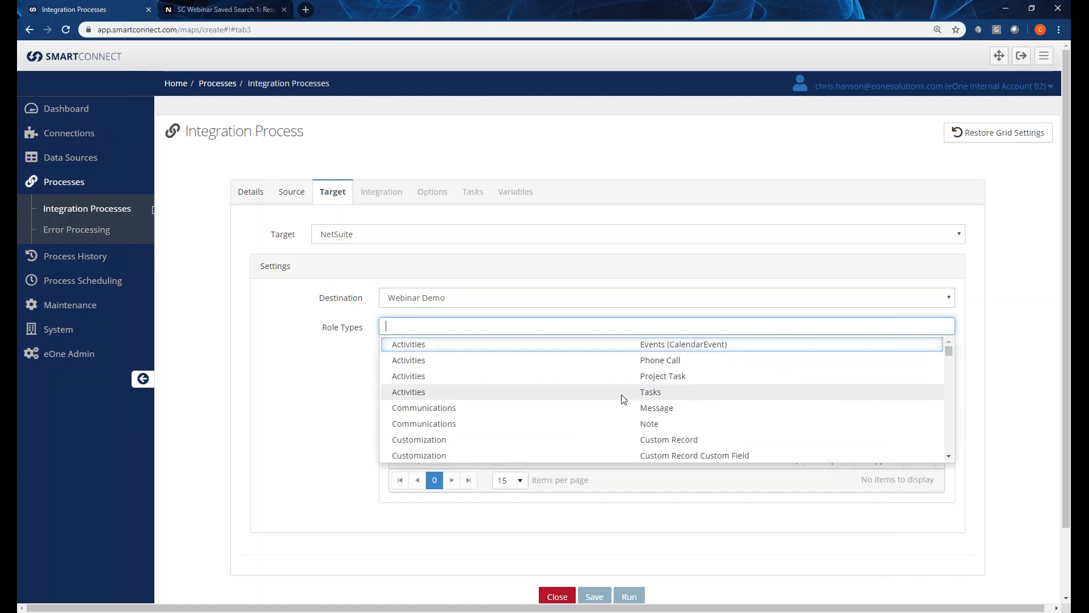
scroll(479, 389, "down", 2)
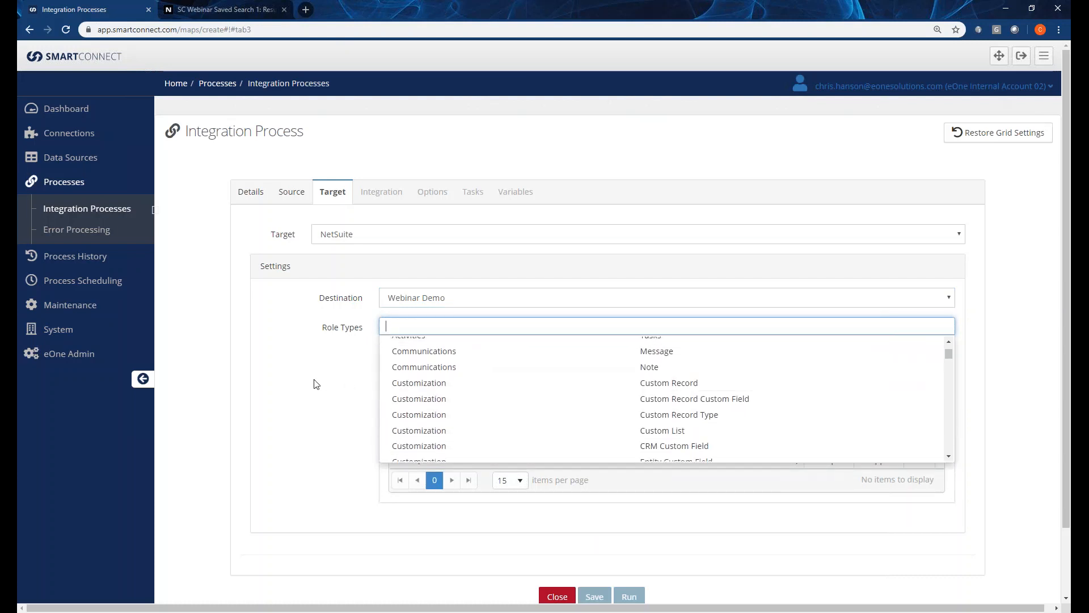
scroll(463, 393, "down", 4)
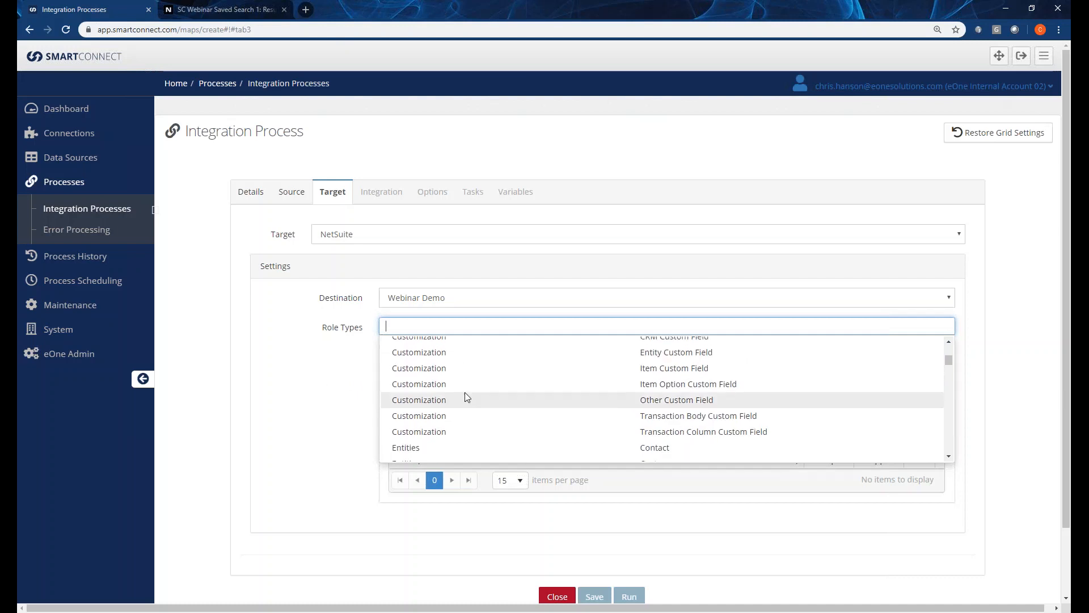
scroll(463, 393, "up", 4)
type("customer")
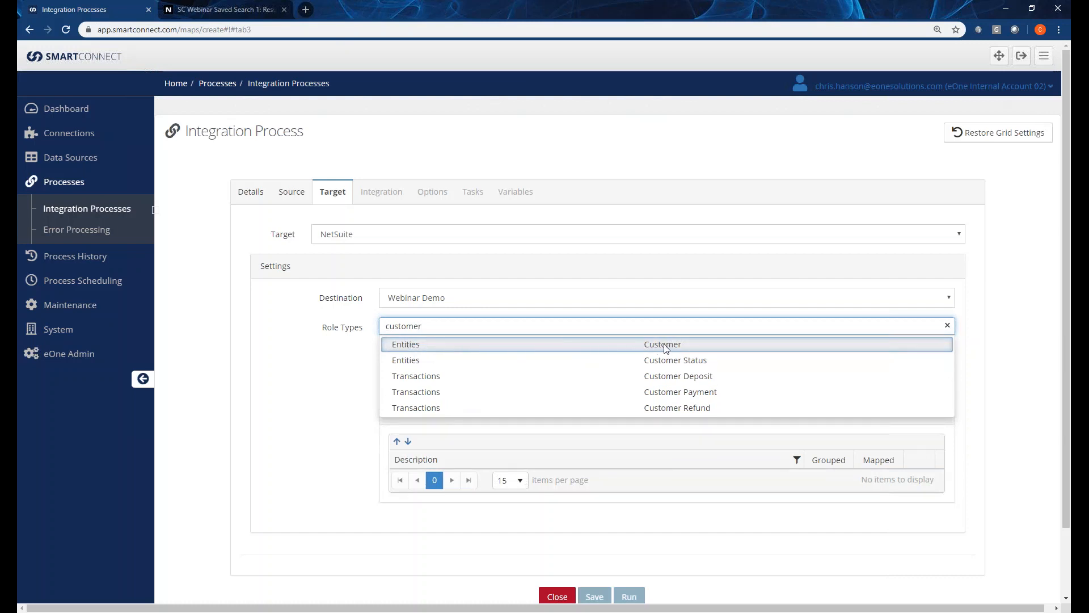
left_click(423, 344)
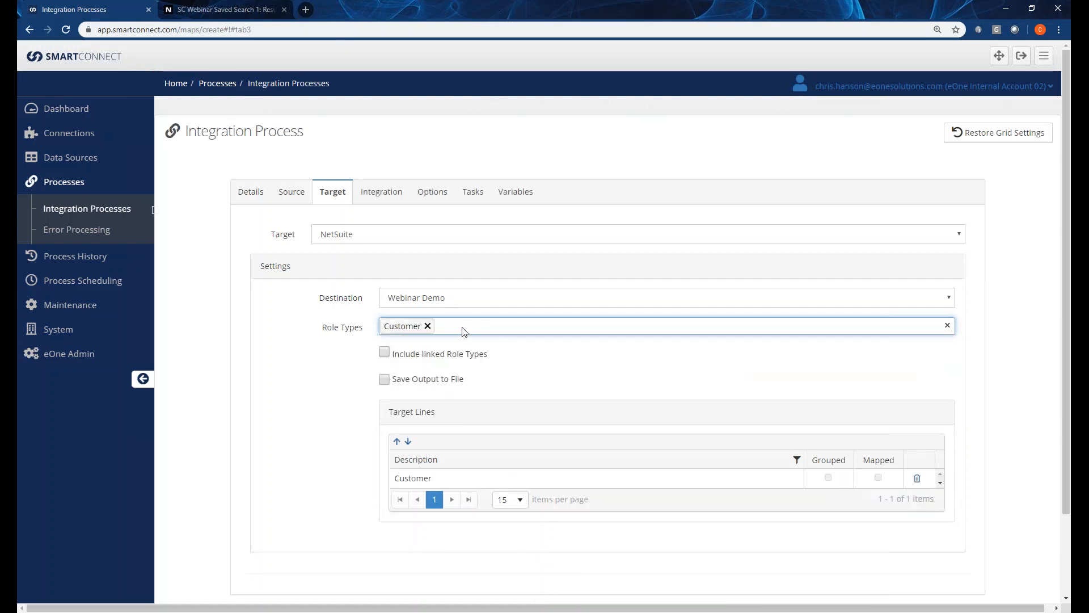
left_click(461, 332)
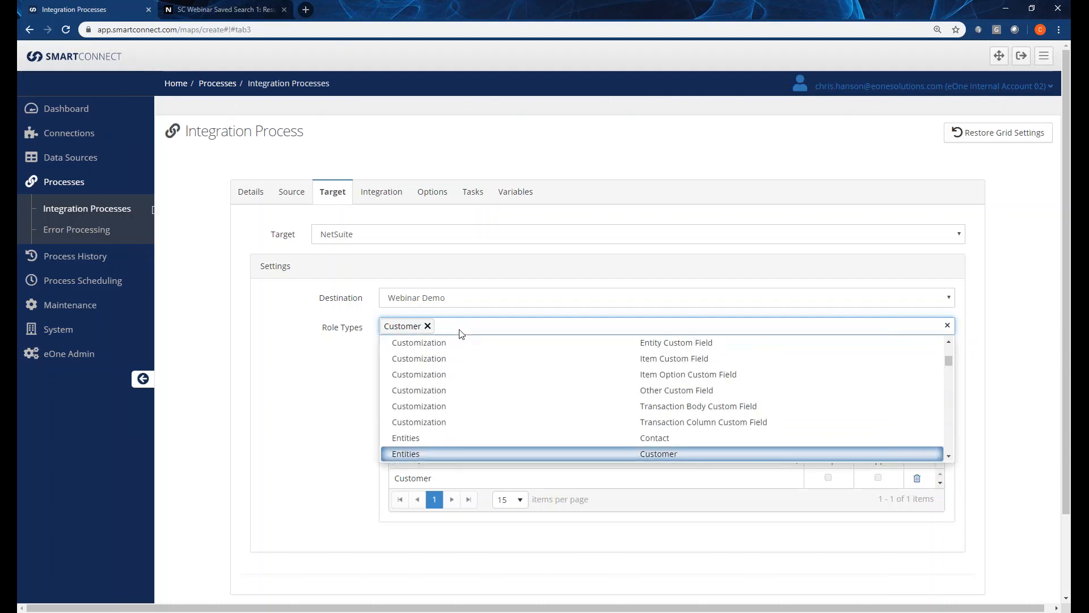
left_click(540, 438)
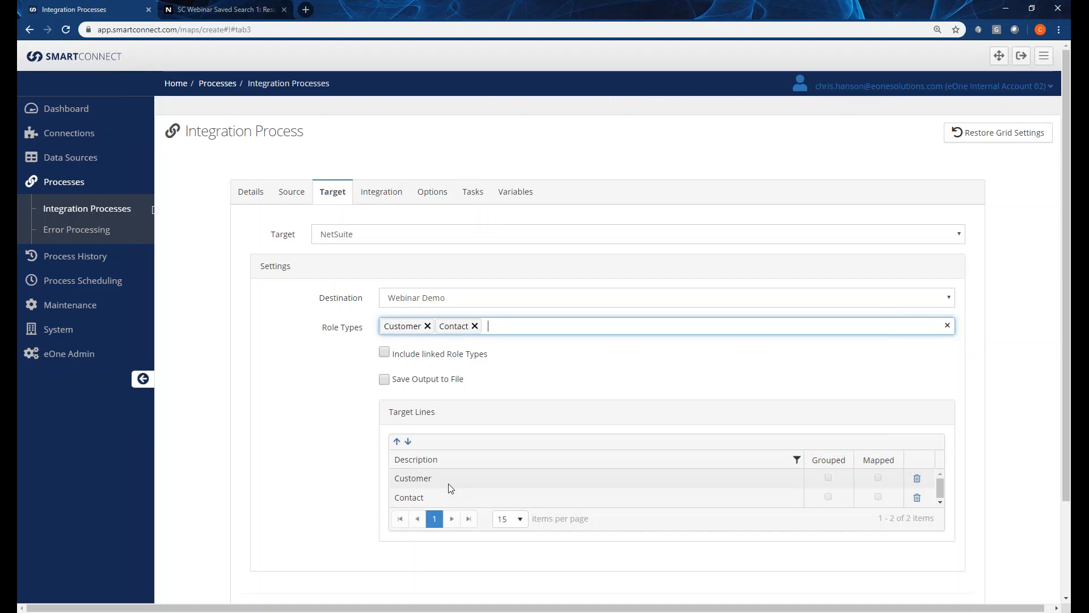
Make Sales Order the only role type, removing Contact and Customer.
type("order")
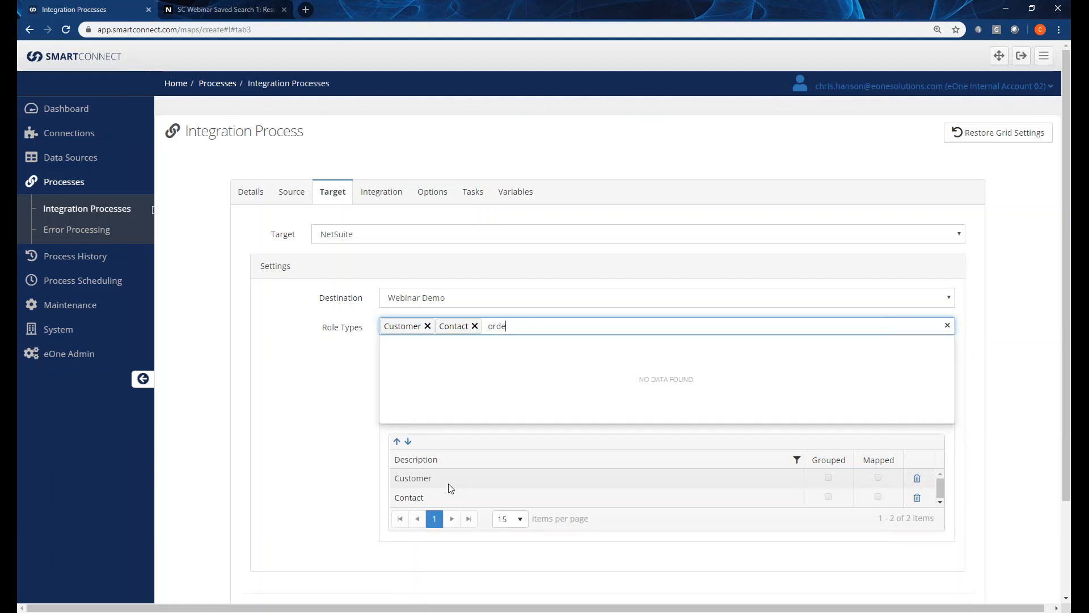
key("BackSpace")
key("BackSpace")
key("BackSpace")
key("BackSpace")
key("BackSpace")
type("sal")
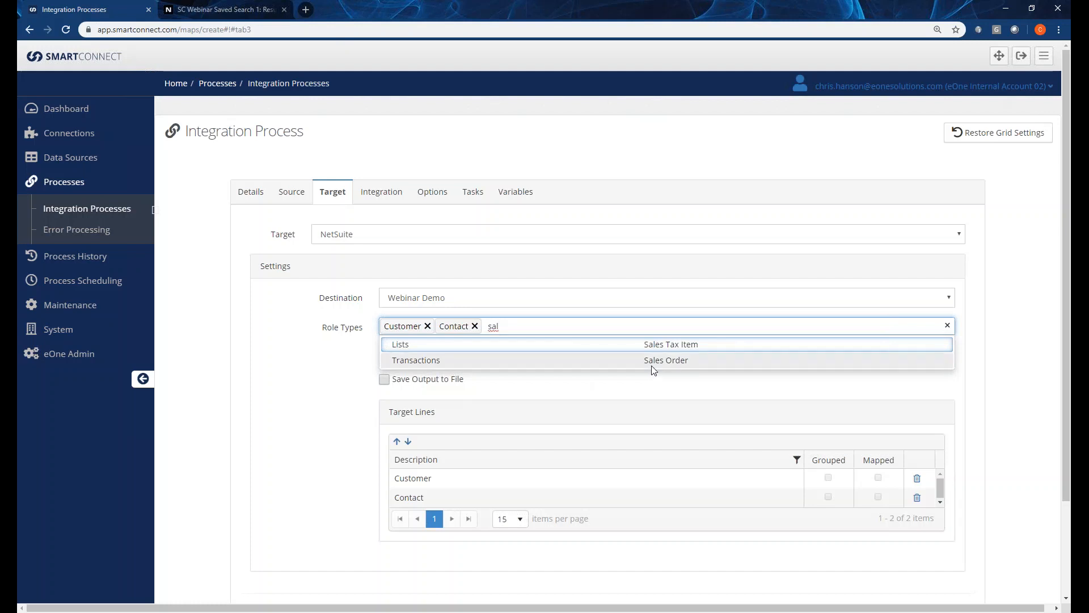
left_click(439, 363)
left_click(475, 326)
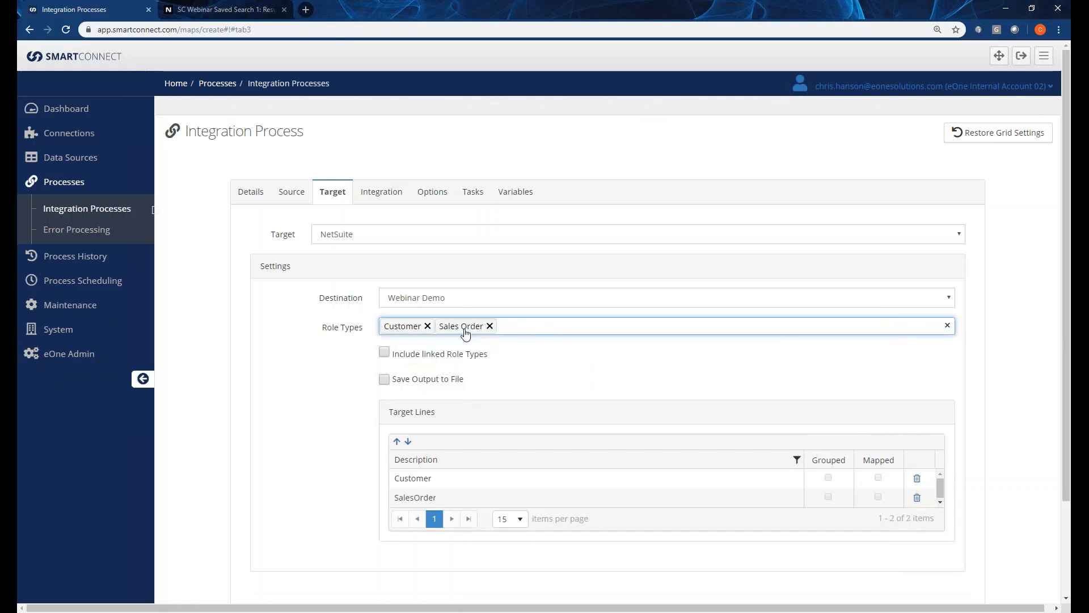
left_click(427, 325)
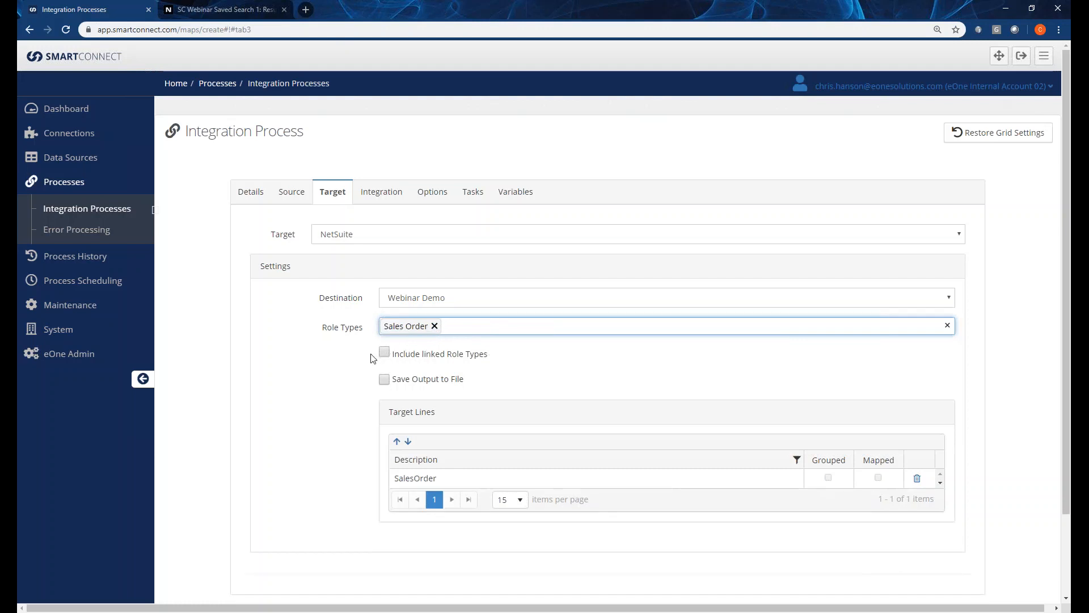
Try including linked role types (SalesOrder, Sales Order Item), then exclude them again.
left_click(384, 352)
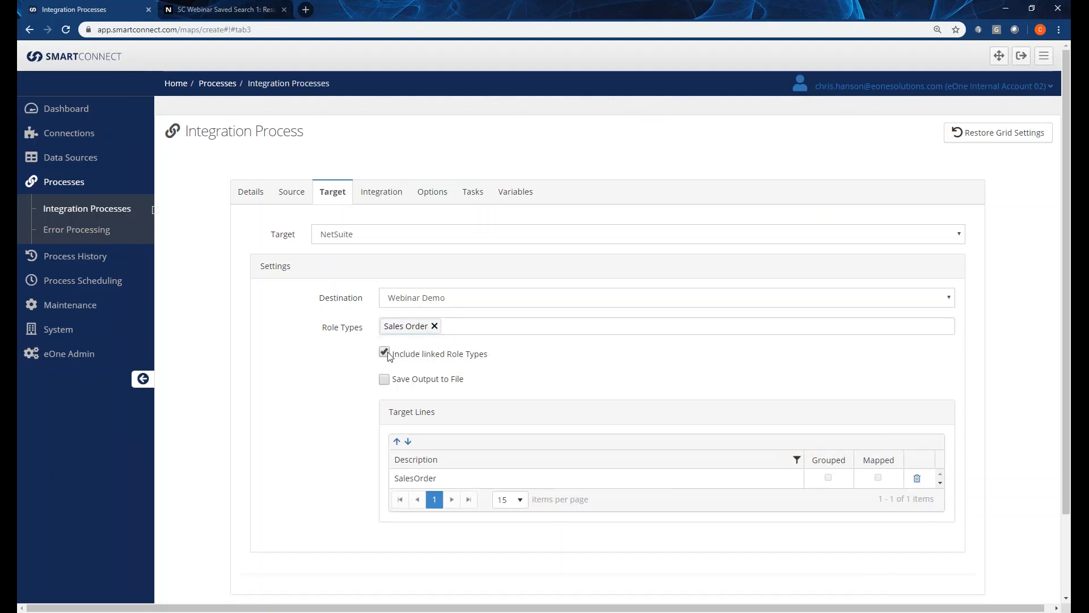
left_click(437, 496)
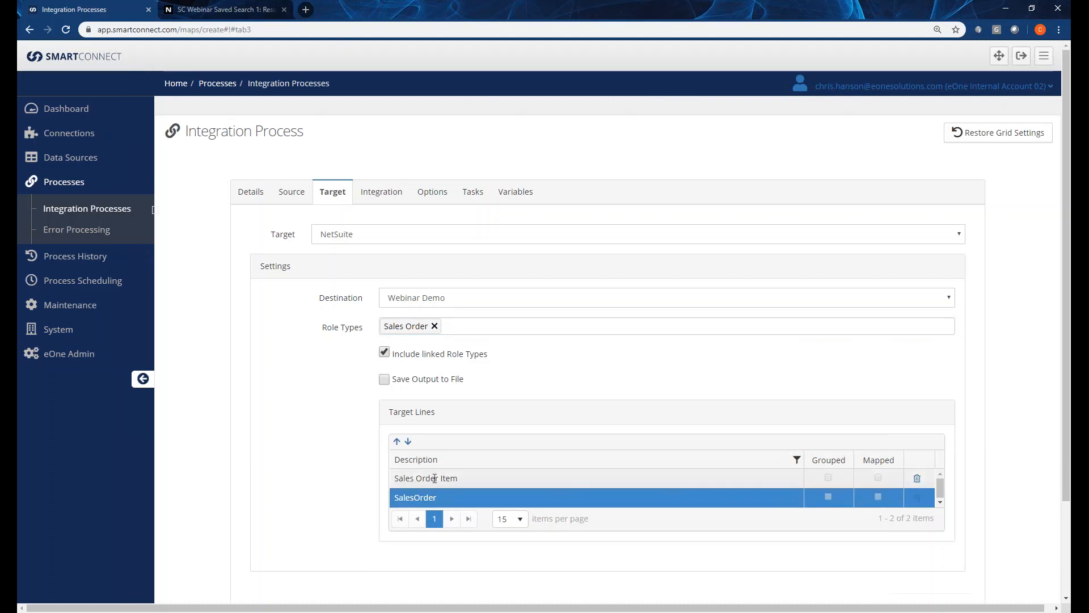
left_click(433, 478)
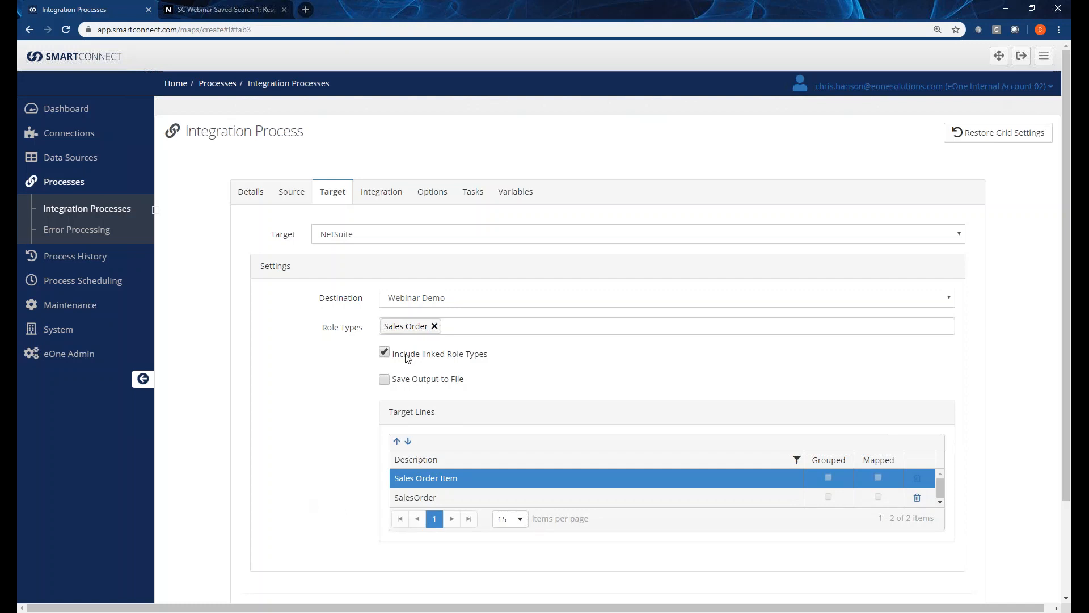
left_click(419, 497)
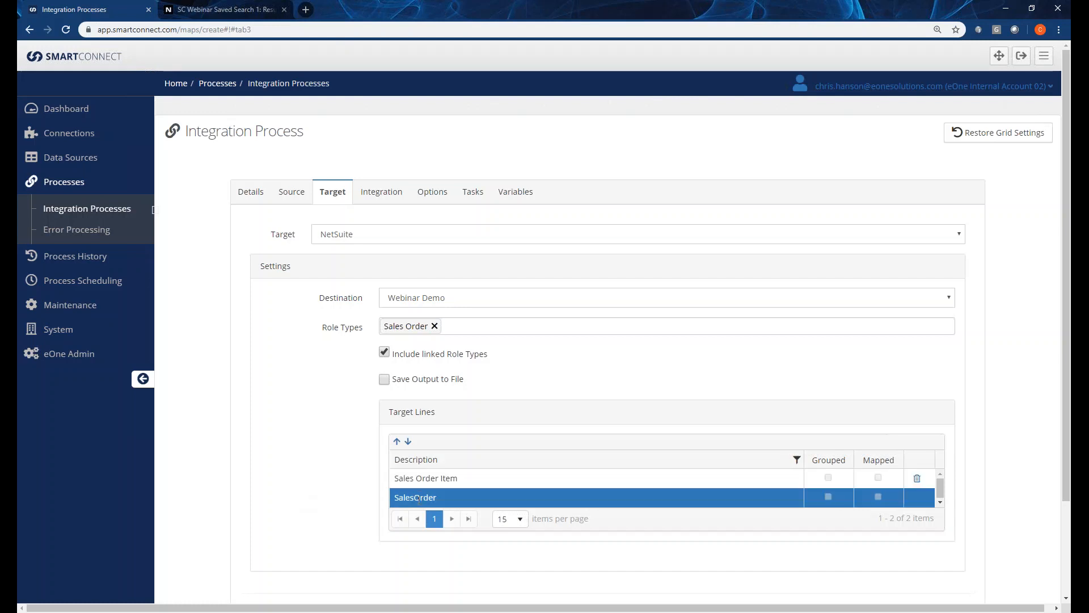
left_click(419, 481)
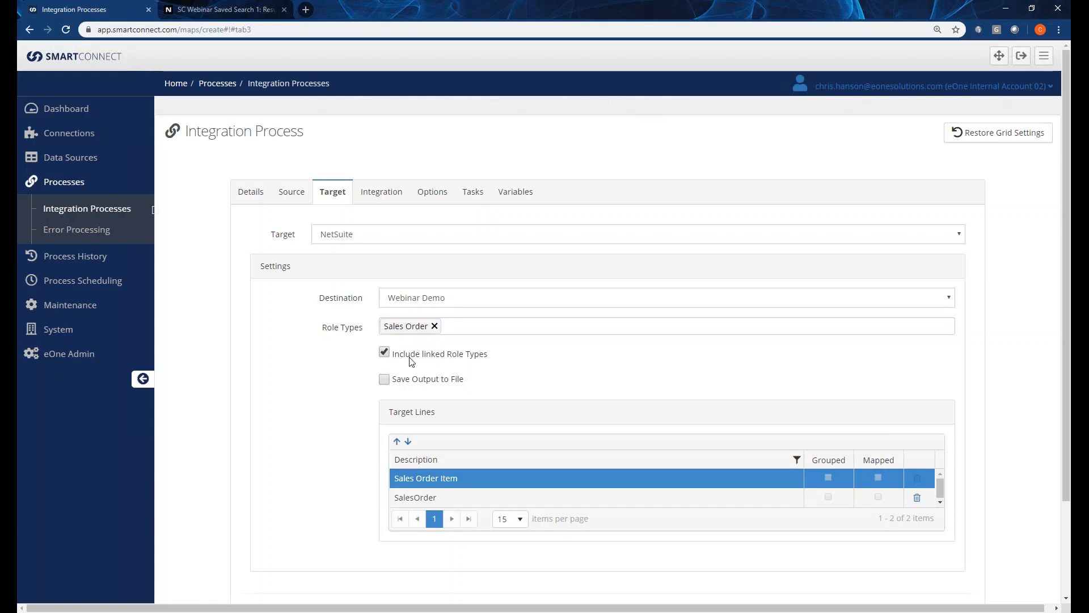
left_click(384, 352)
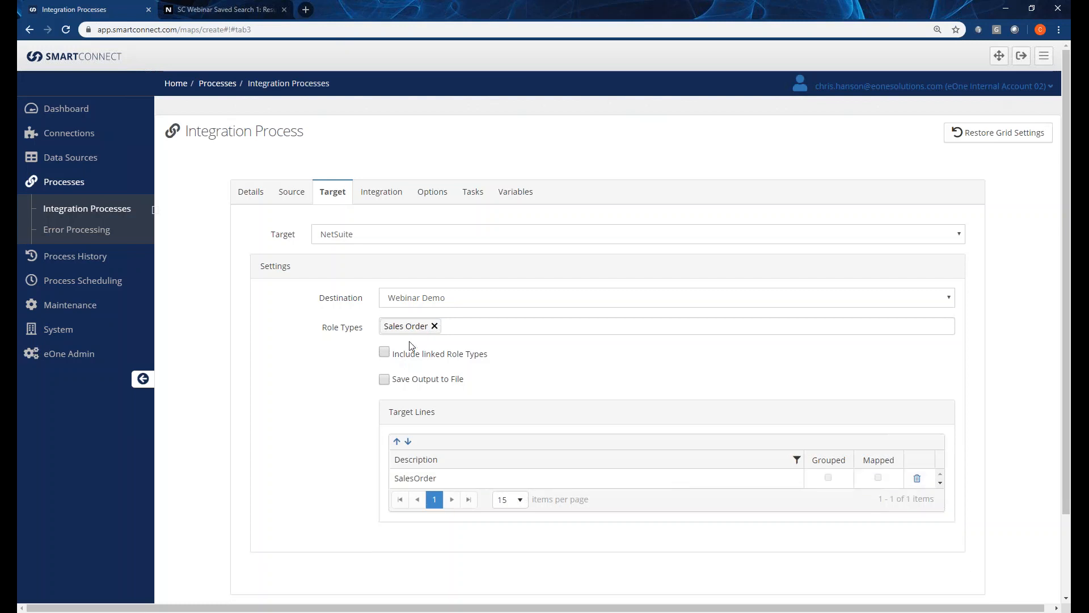
Replace the Sales Order role type with Customer.
left_click(433, 326)
left_click(432, 330)
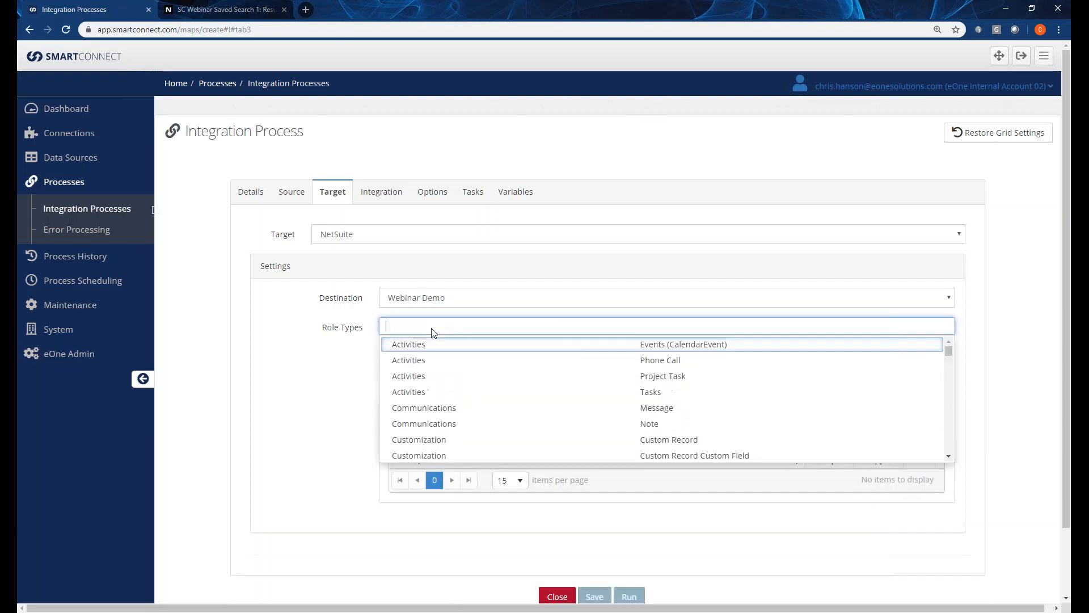
type("customer")
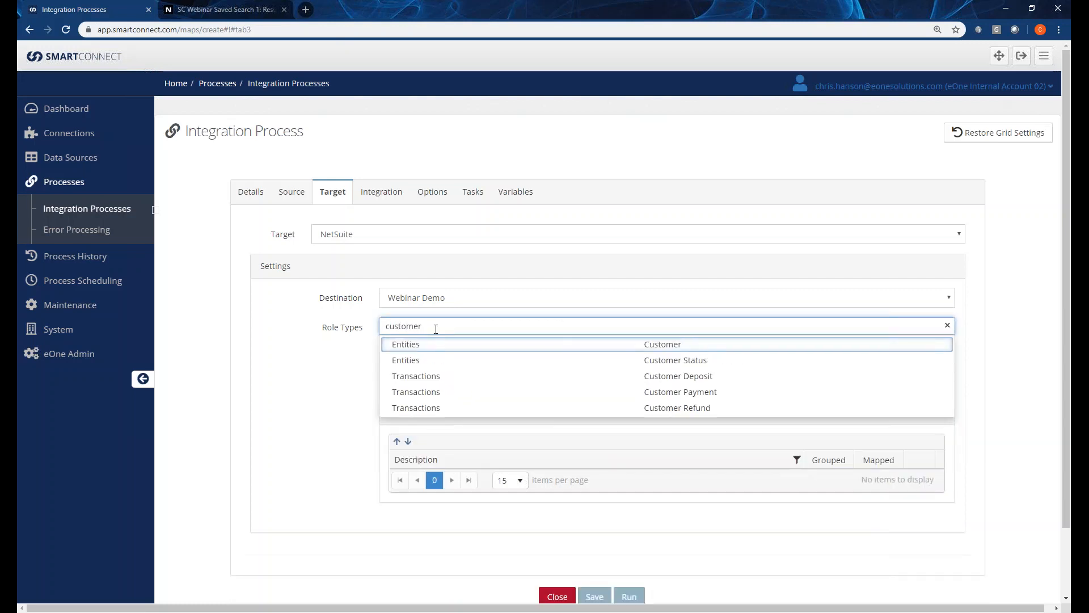
left_click(441, 343)
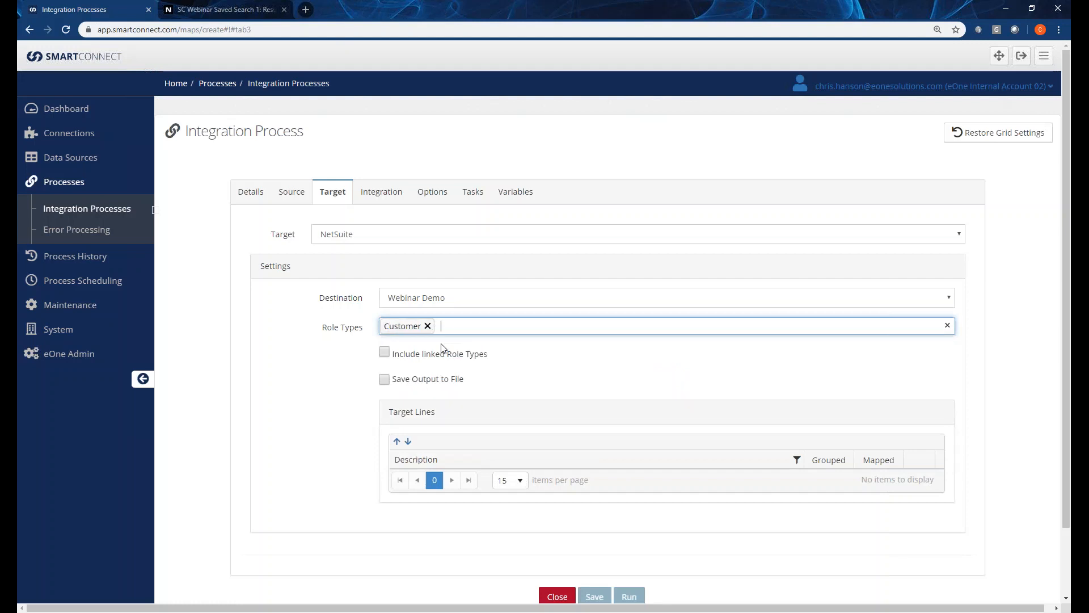
Review Customer's linked target lines, then exclude linked role types, leaving only Customer.
left_click(384, 355)
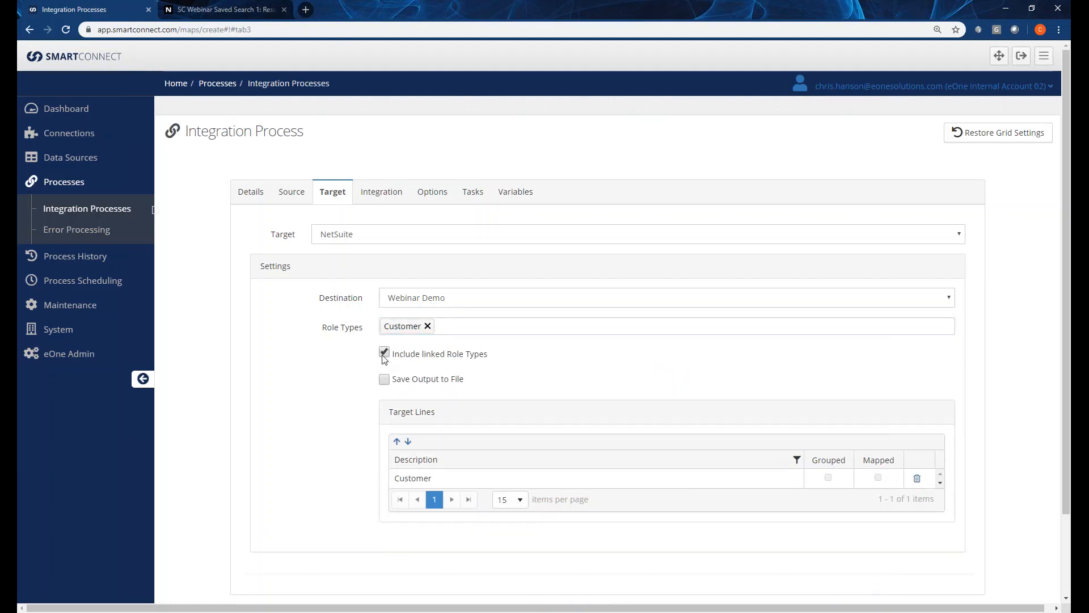
left_click(654, 516)
scroll(675, 528, "down", 5)
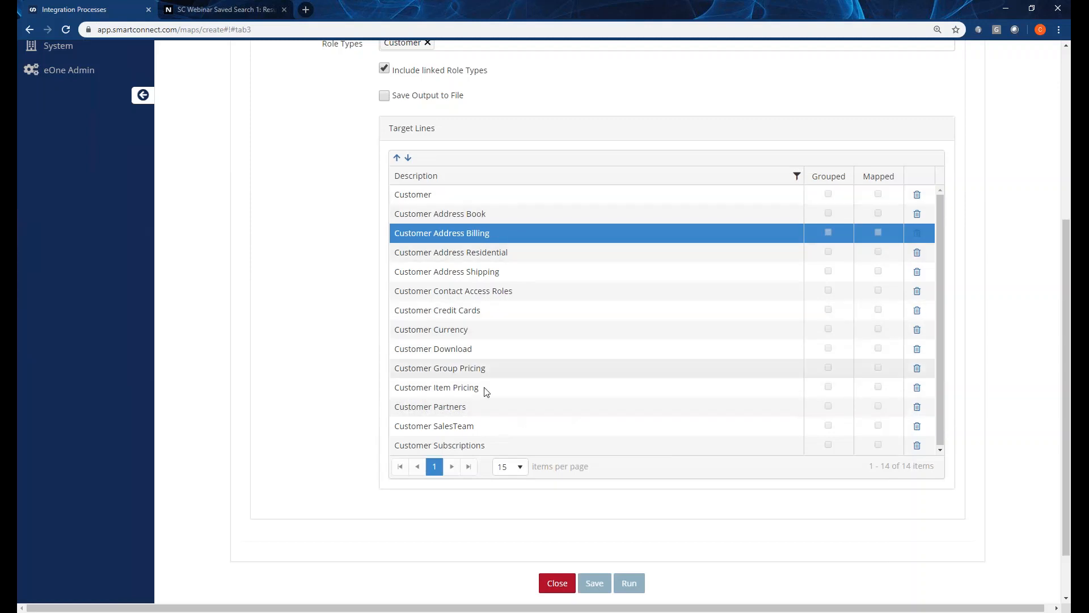
scroll(463, 270, "up", 1)
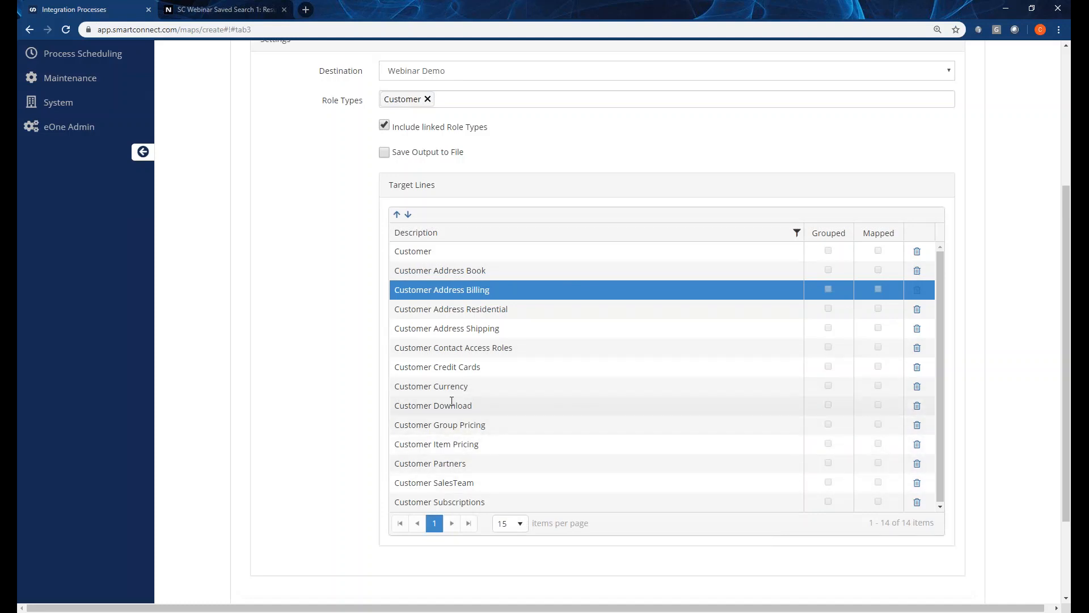
left_click(406, 252)
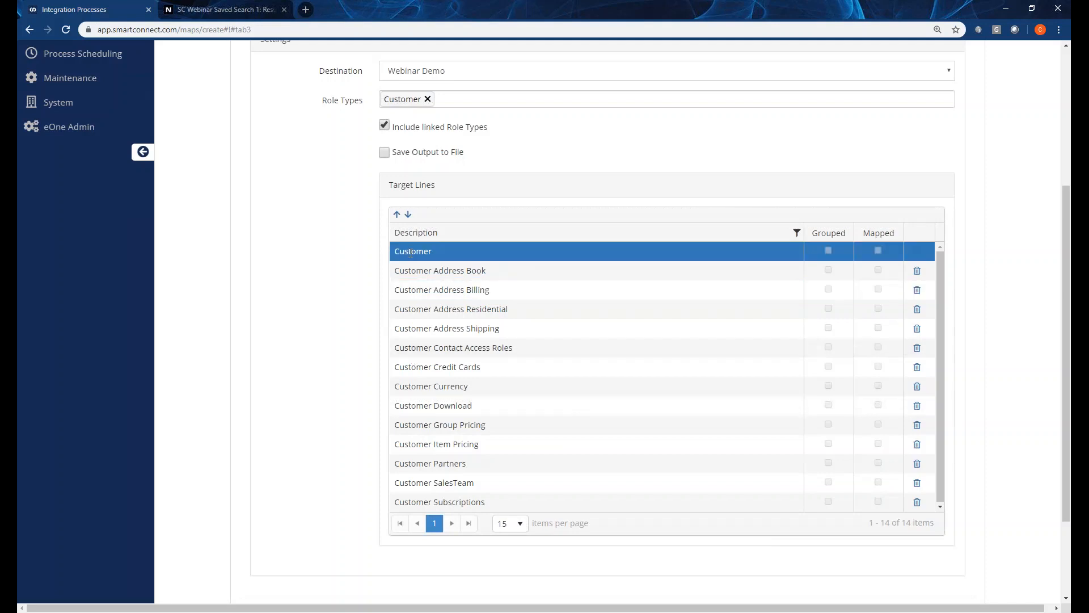
scroll(373, 287, "up", 2)
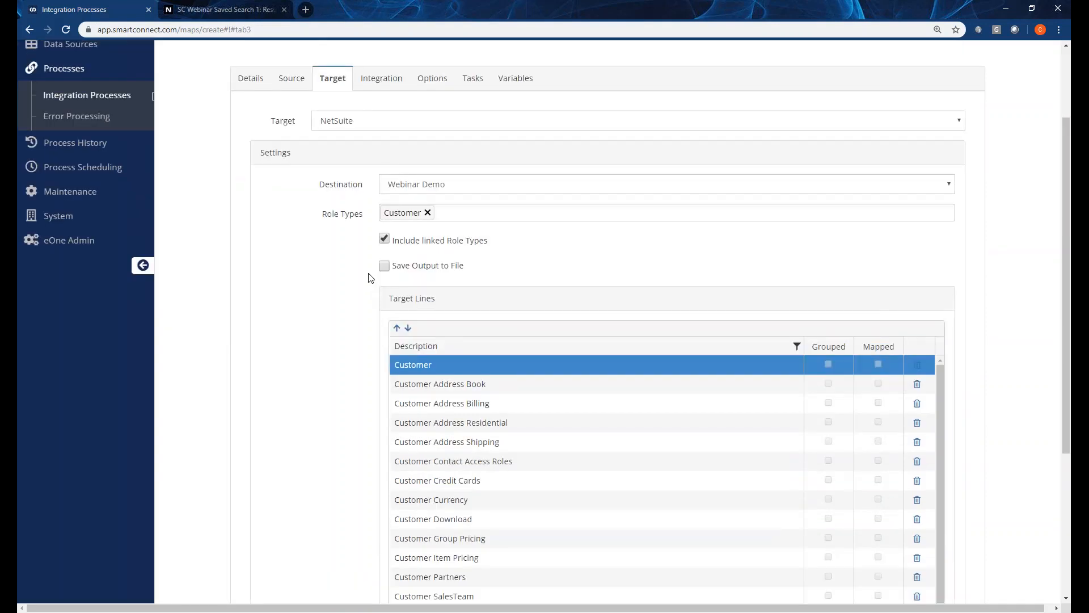
left_click(384, 239)
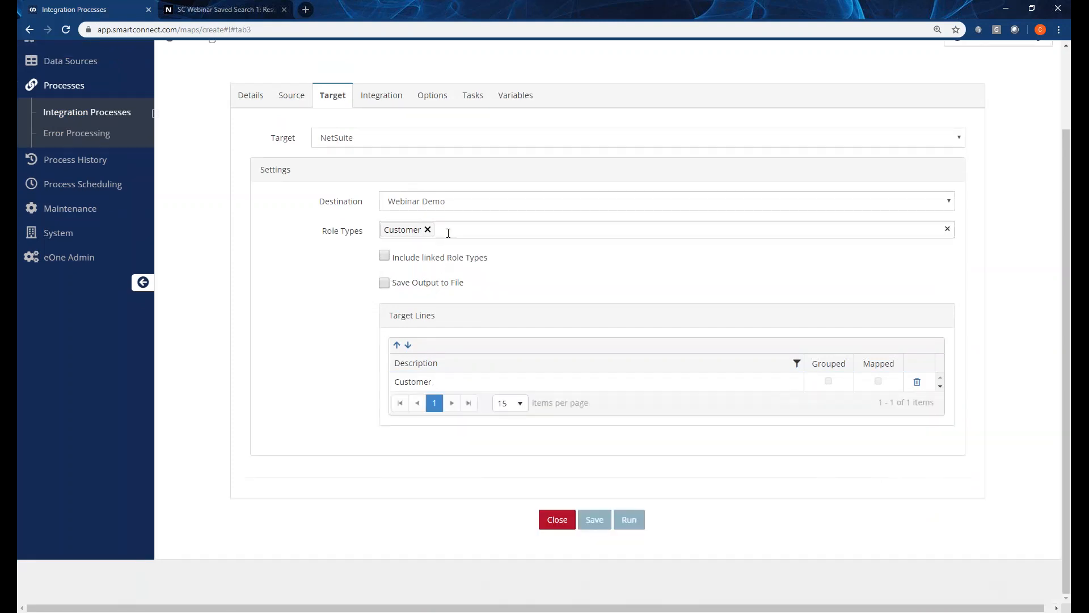
Add Contact from Entities as a second role type beside Customer, then go to Integration.
left_click(448, 231)
type("contact")
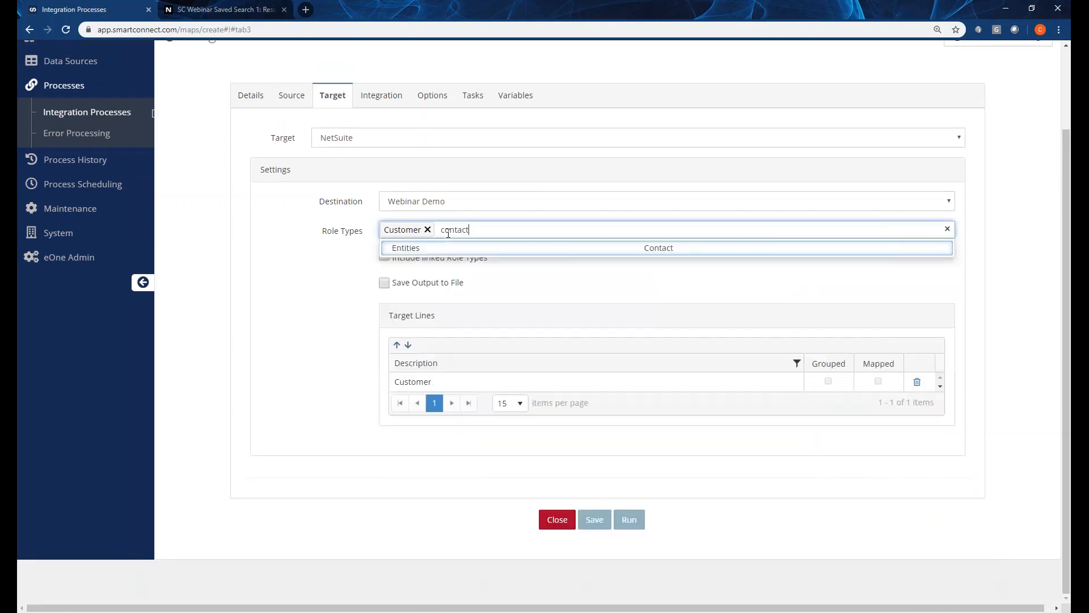
left_click(460, 248)
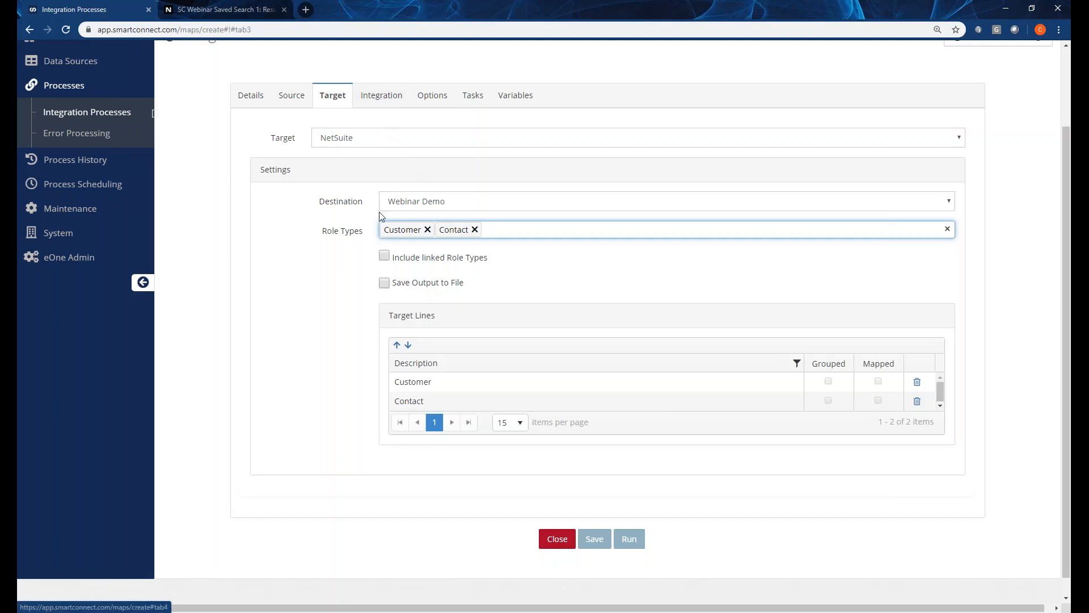
left_click(382, 102)
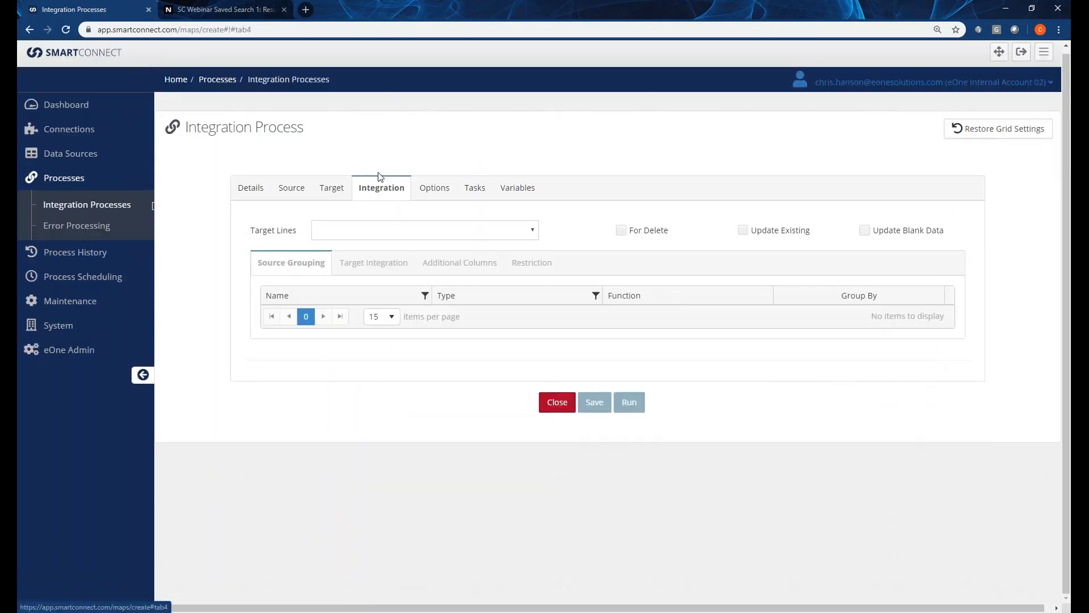
Group the Customer target line by CustomerNumber and display its Target Integration field grid.
left_click(404, 232)
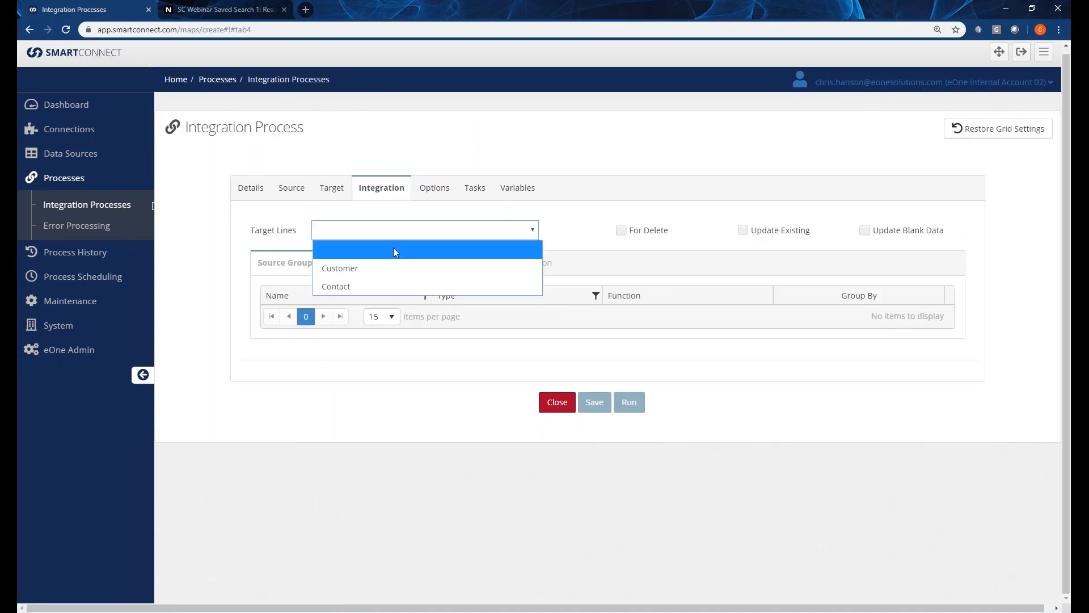
left_click(382, 278)
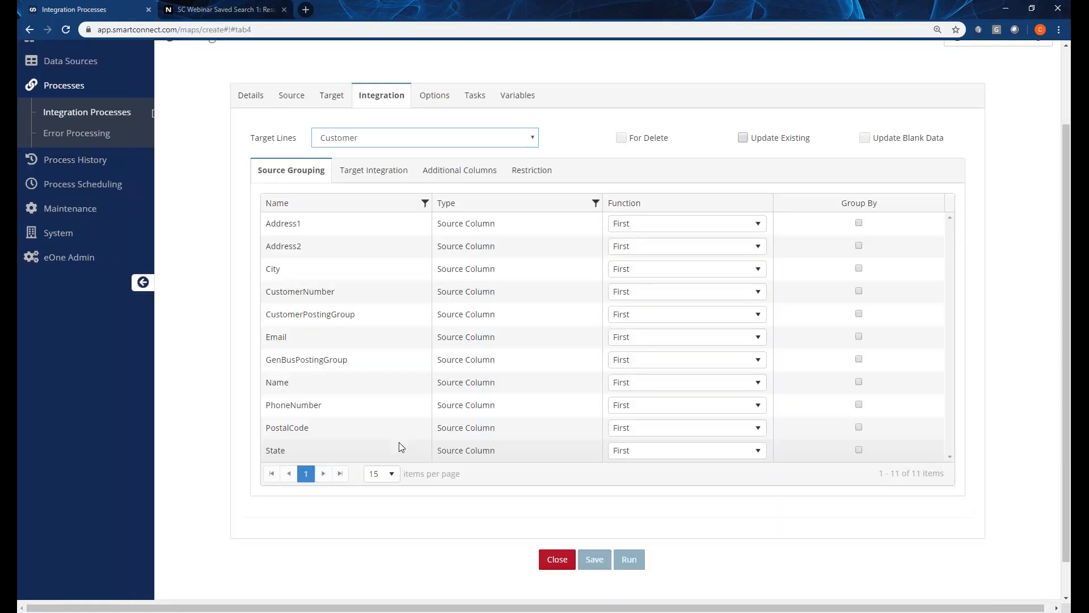
left_click(858, 291)
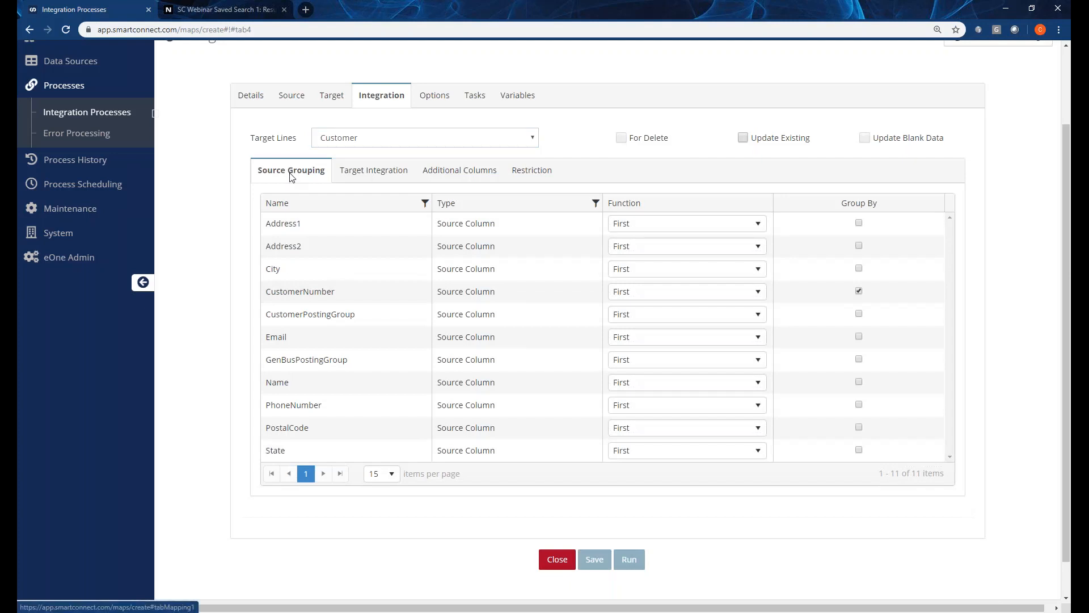
left_click(350, 177)
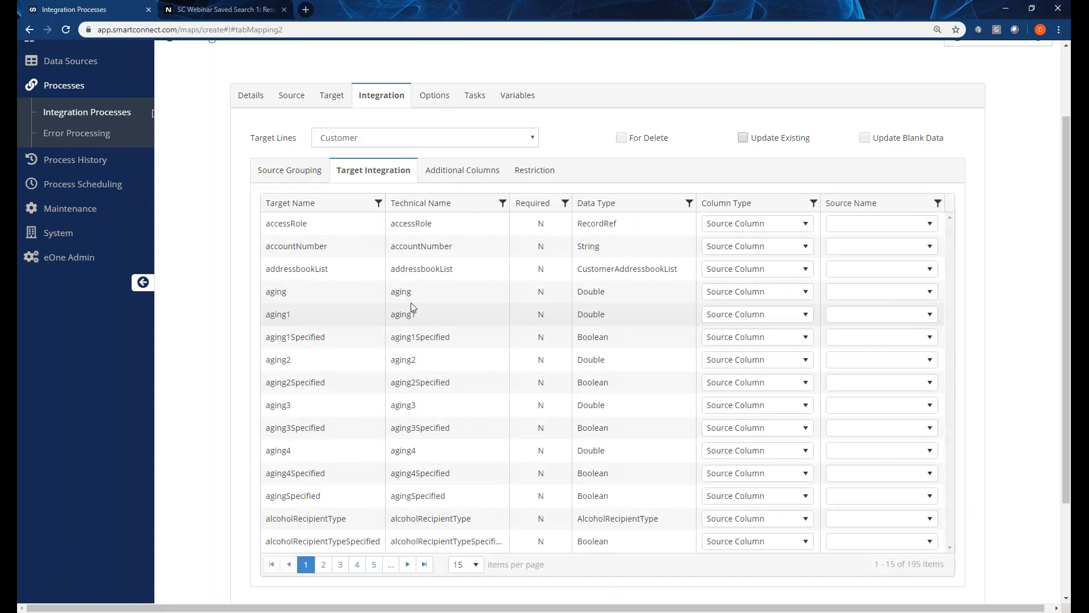
Set the Customer mapping grid to show All rows, waiting through the unresponsive-page prompts.
left_click(465, 564)
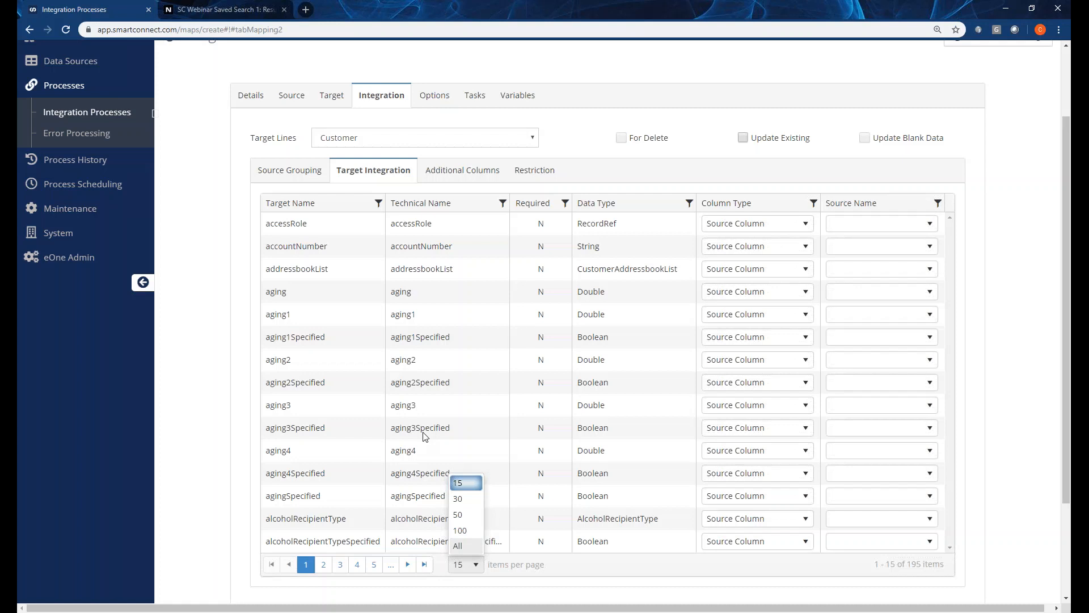
left_click(457, 545)
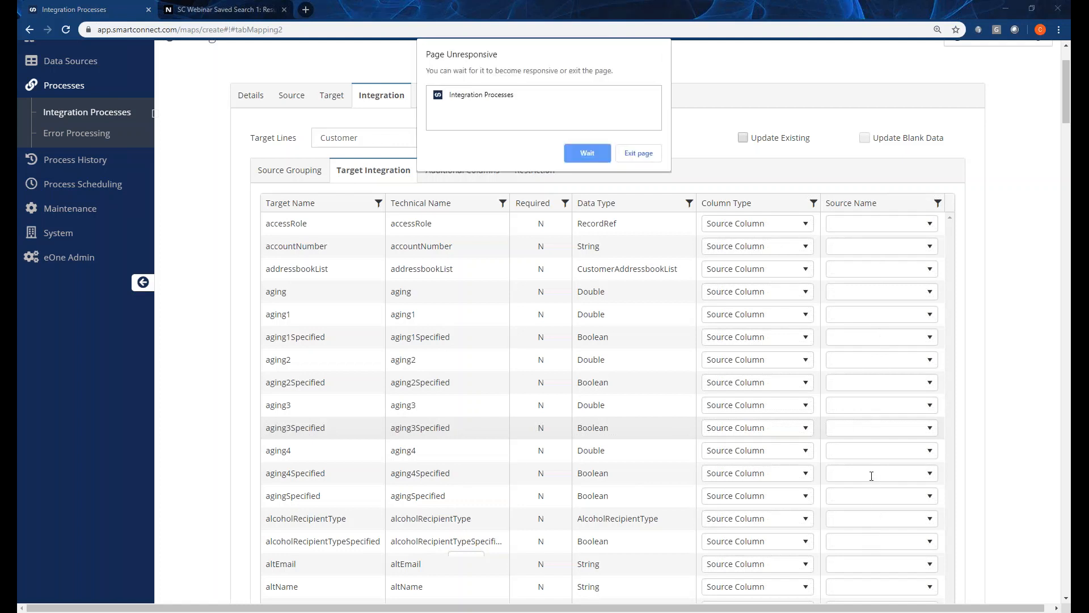
left_click(600, 159)
left_click(579, 153)
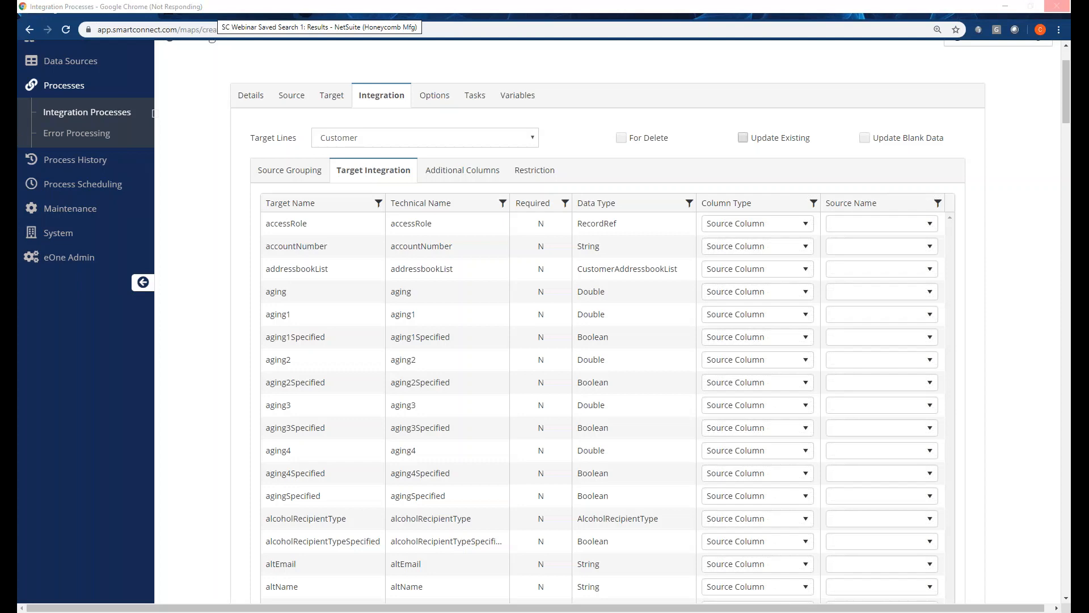
Maximize the SC NetSuite Intro deck and present slide 7, Contact Us, full screen.
left_click_drag(17, 127, 417, 108)
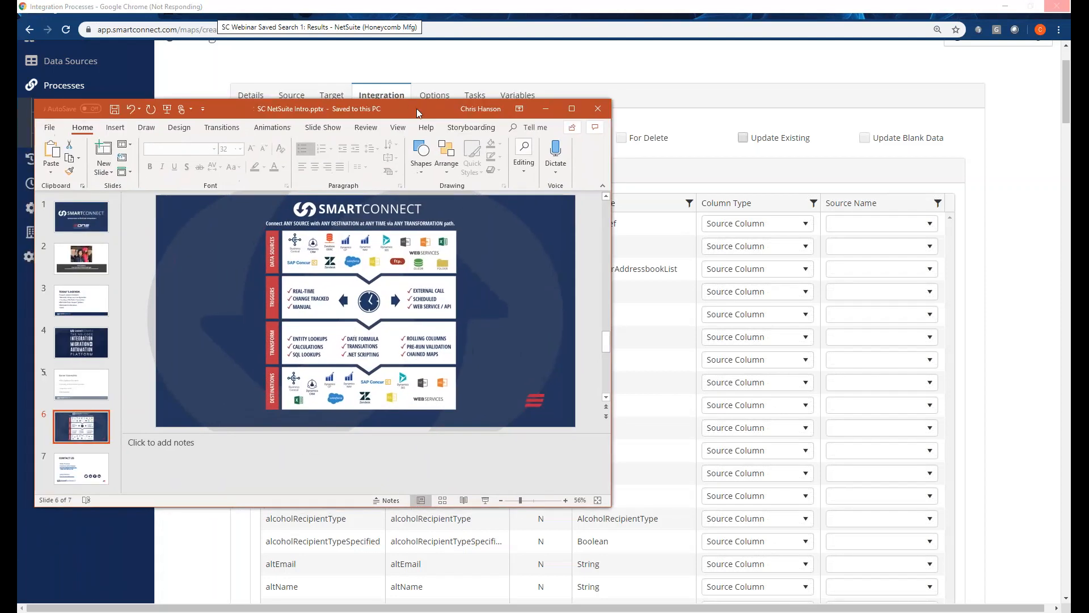
double_click(417, 108)
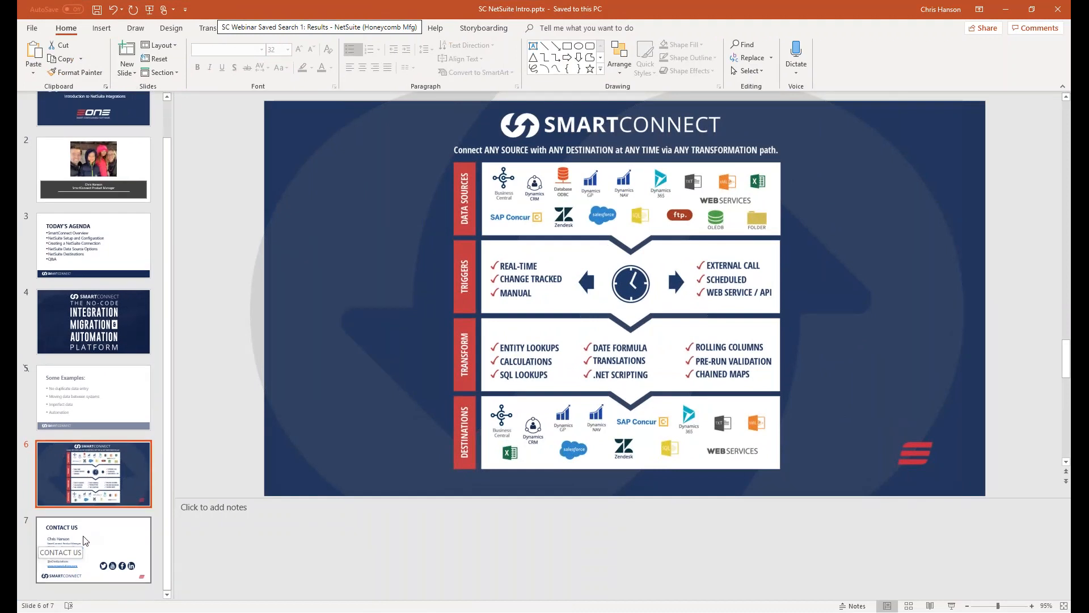
left_click(84, 540)
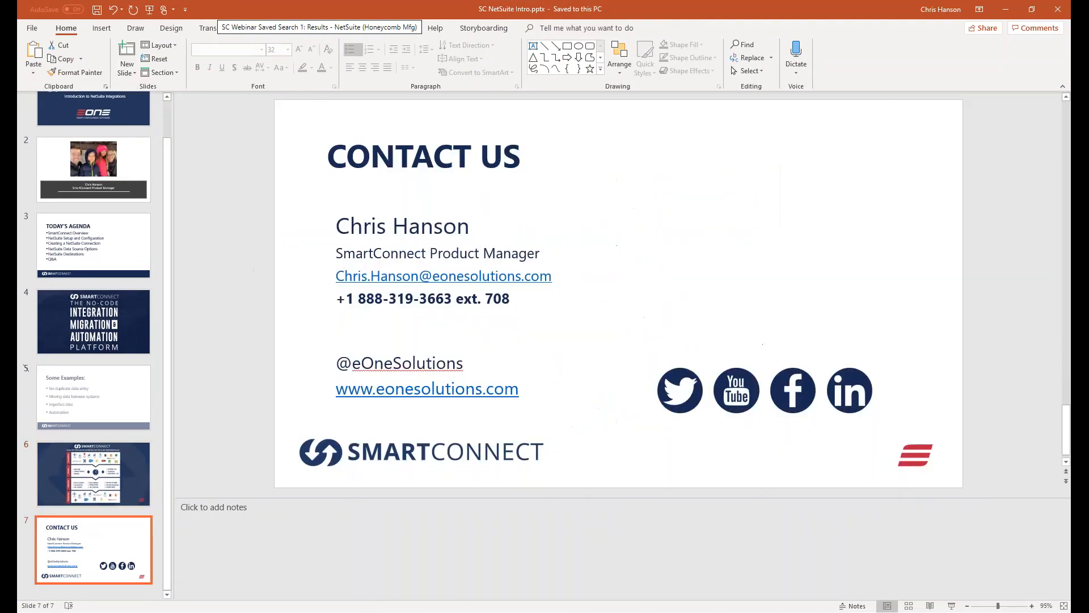
left_click(952, 606)
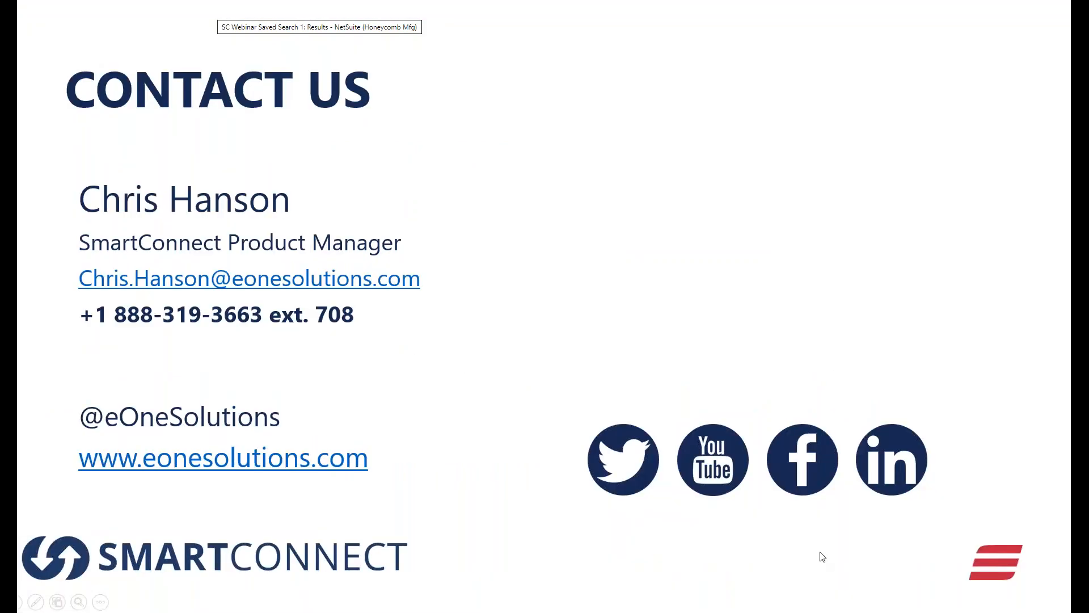